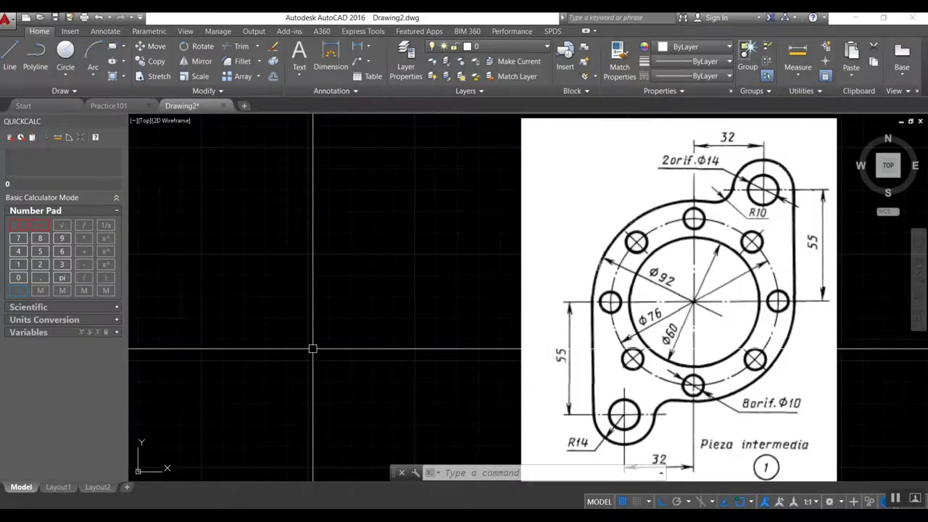
- Set the drawing's length precision to 0 decimal places in Drawing Units
type("c")
key("Return")
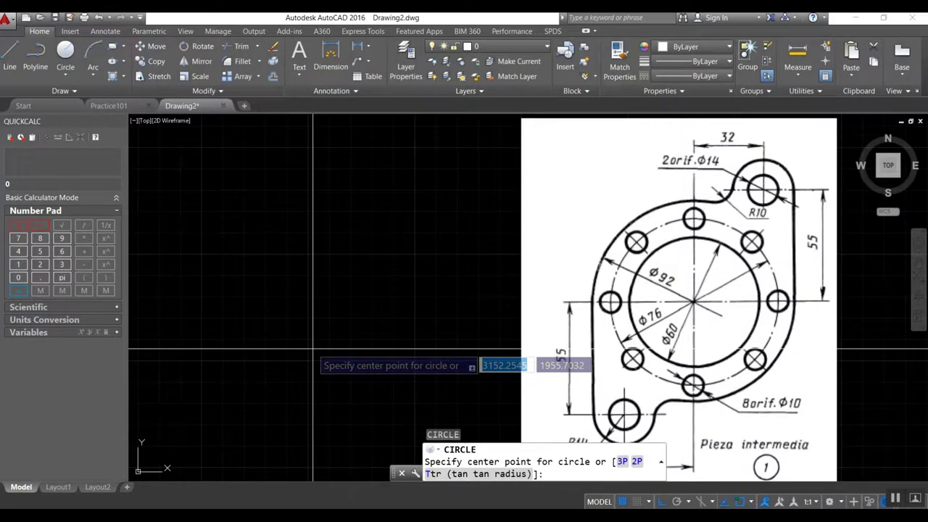
key("Return")
left_click(406, 206)
left_click(392, 215)
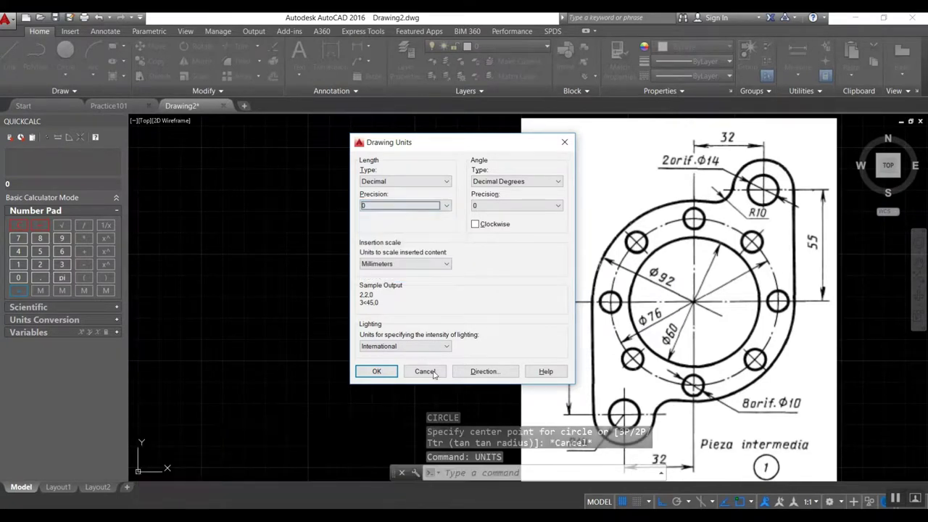
left_click(377, 372)
- Draw a circle of diameter 92 in the empty drawing area
type("c")
key("Return")
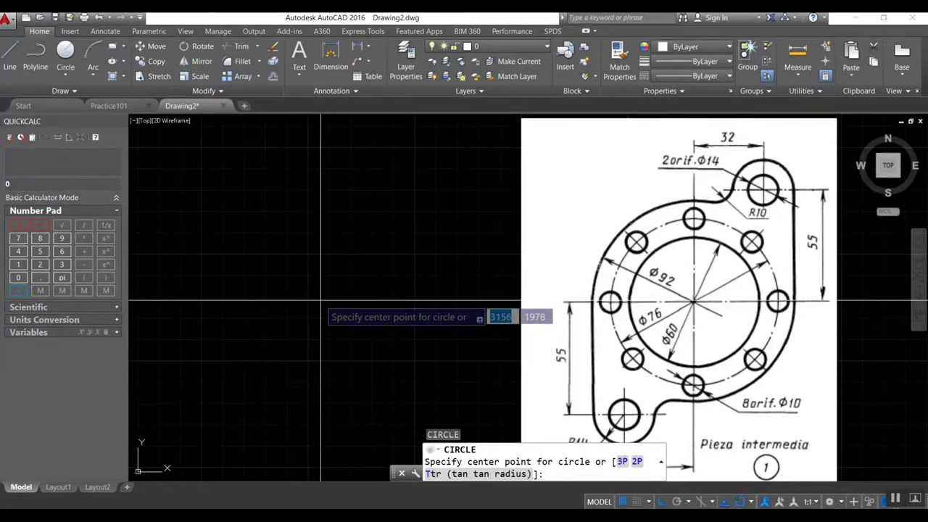
left_click(322, 300)
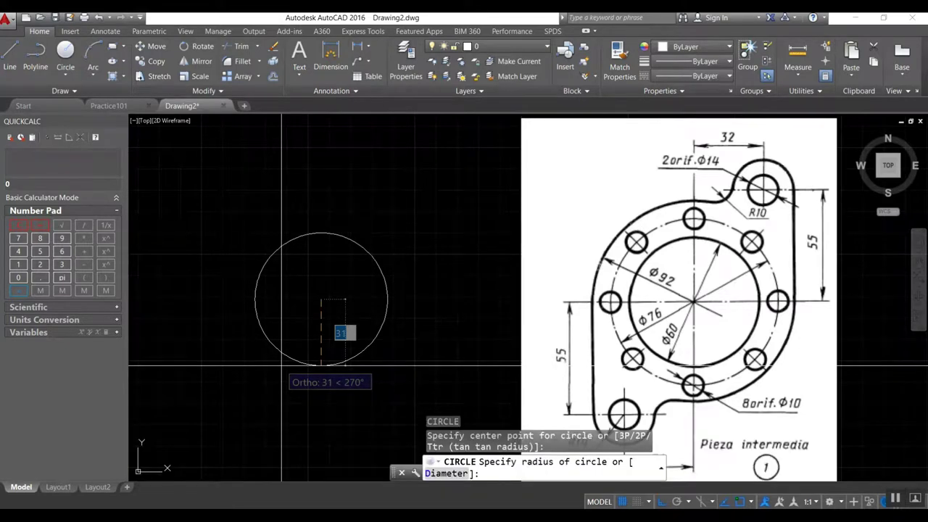
type("d")
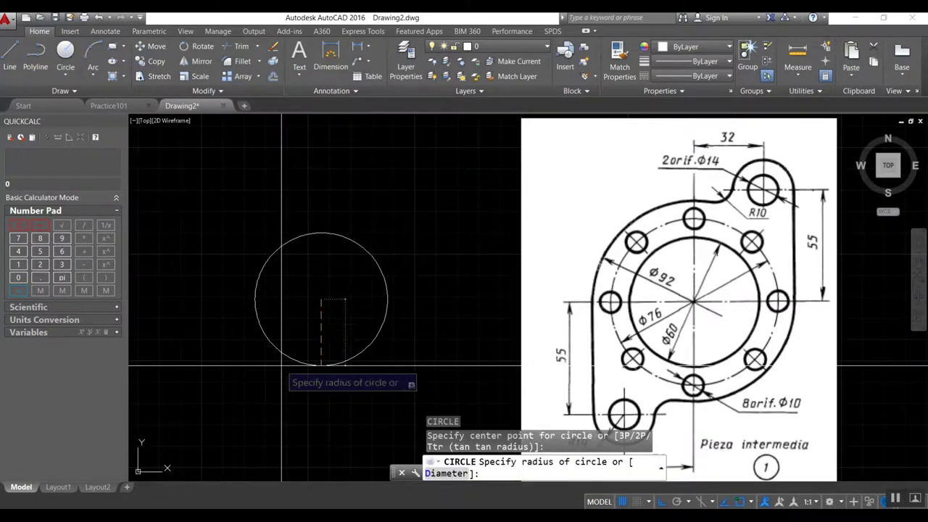
key("Return")
type("92")
key("Return")
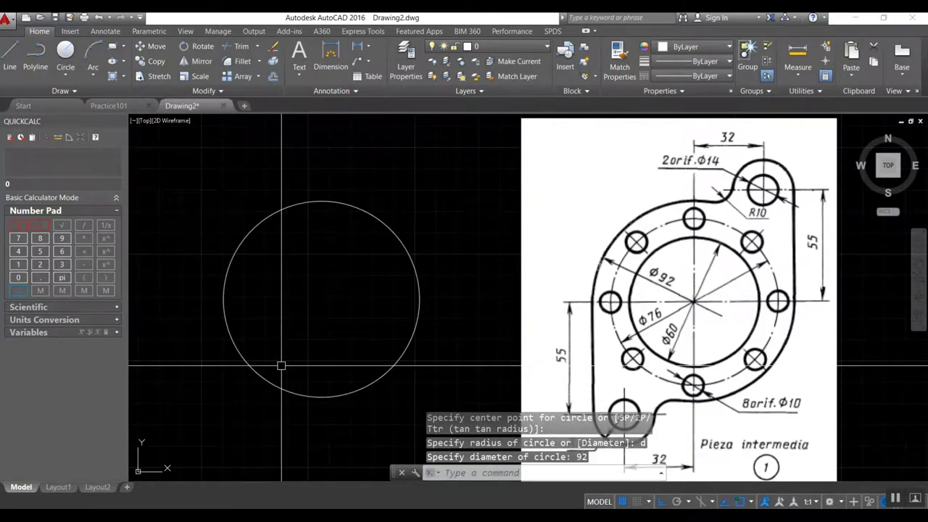
- Draw a concentric 76-diameter circle on the same centre
key("Return")
key("Return")
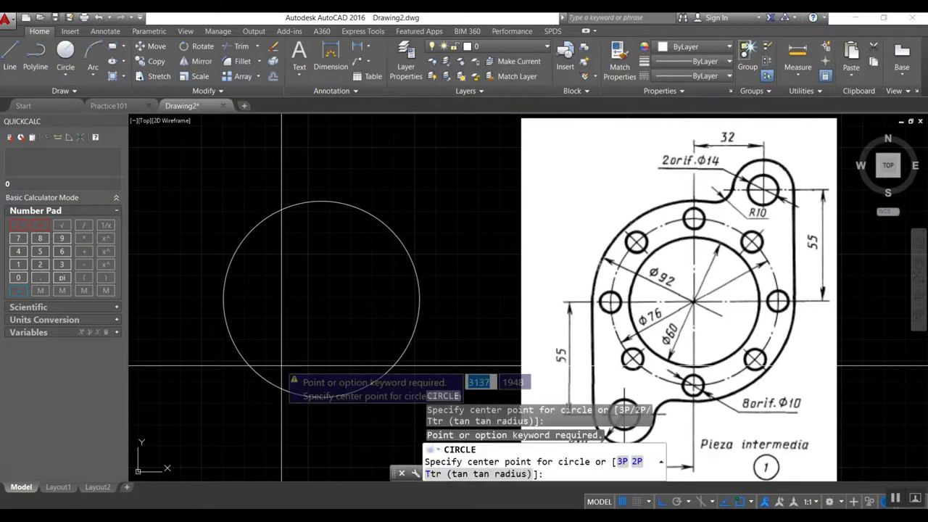
left_click(321, 299)
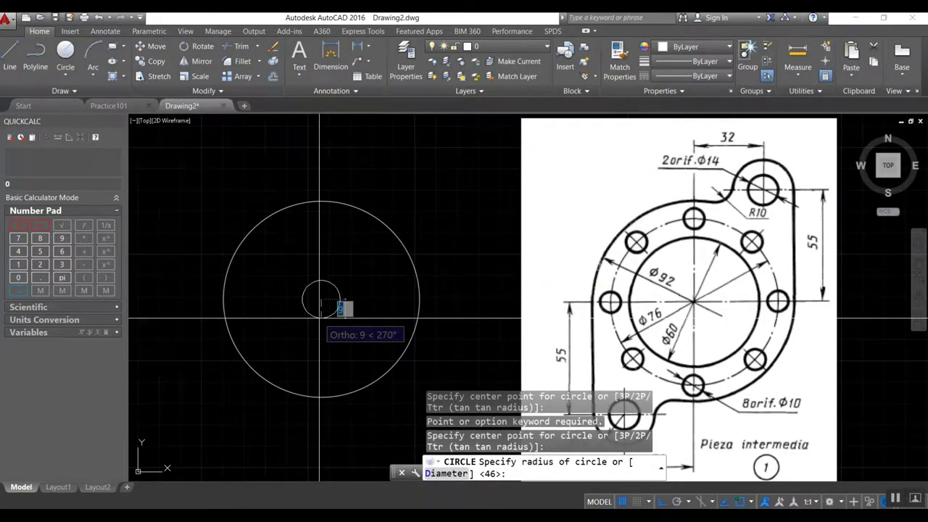
type("d")
key("Return")
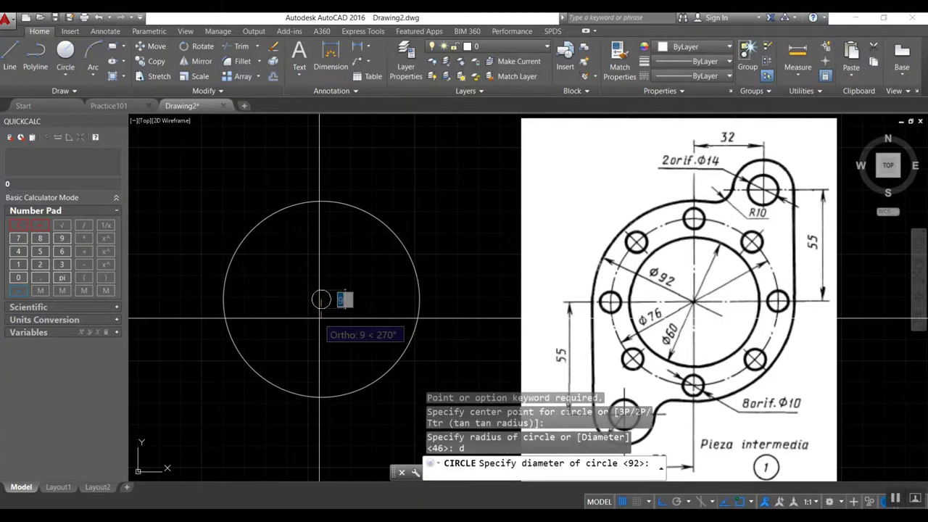
type("76")
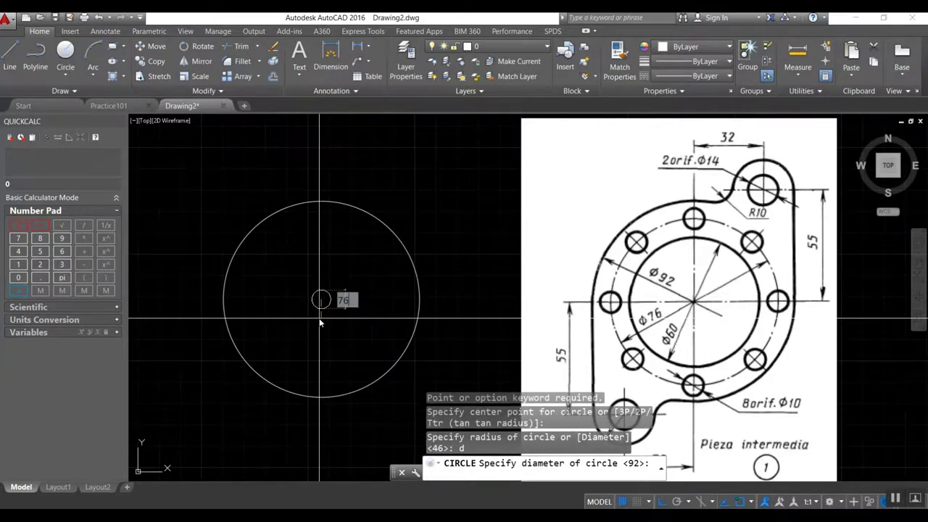
key("Return")
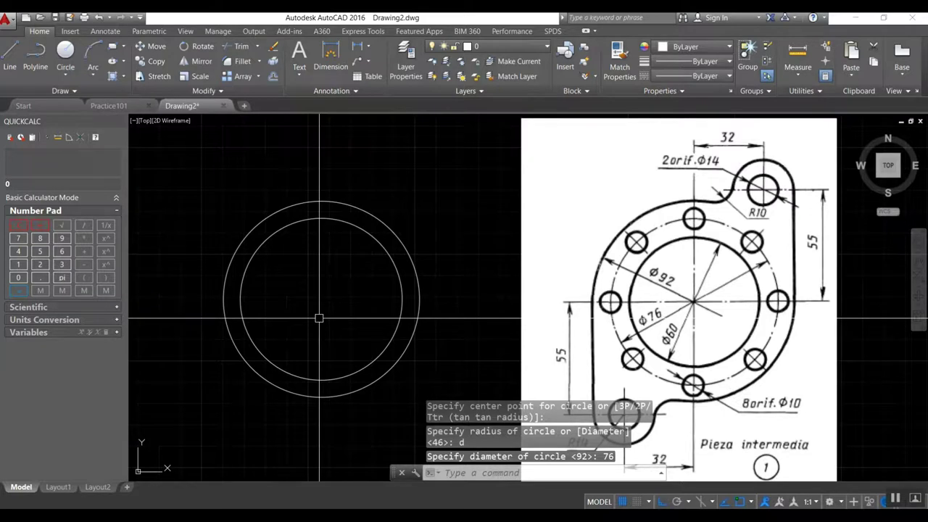
- Load the CENTERX2 linetype through the Linetype Manager (LT)
type("lt")
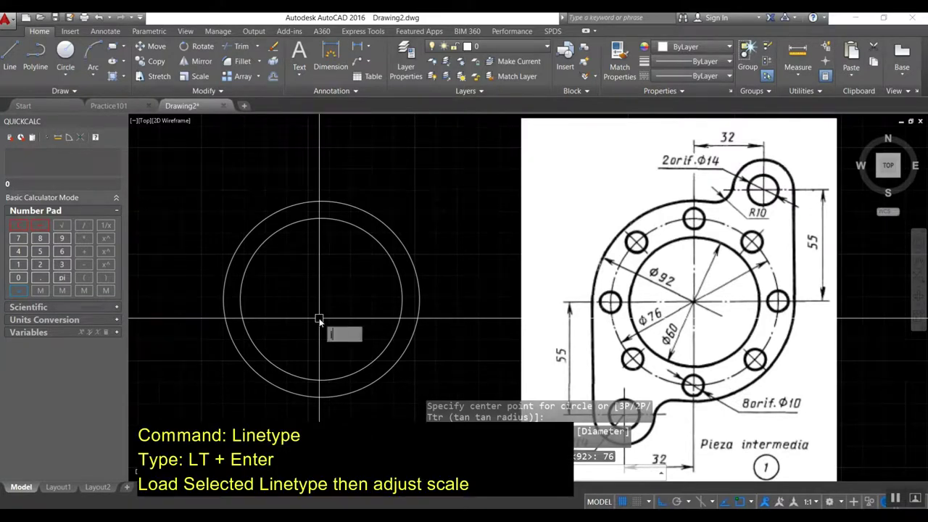
key("Return")
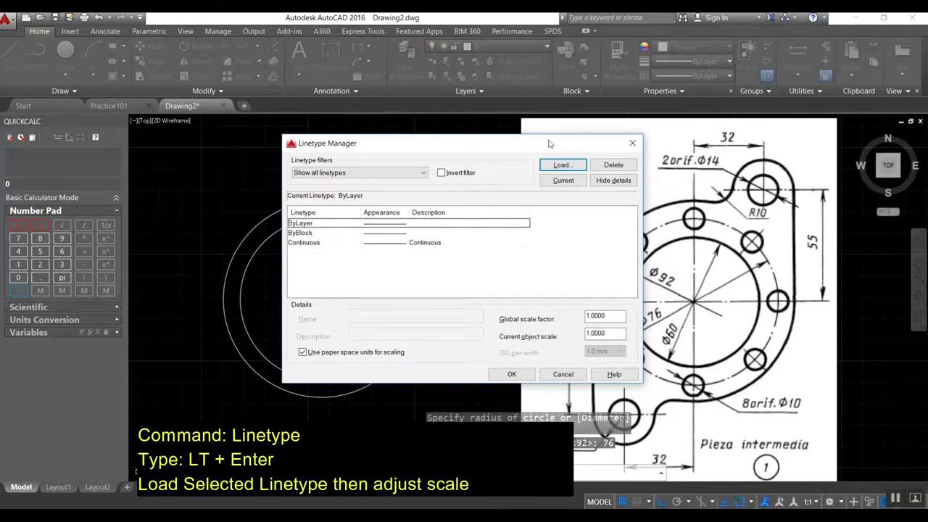
left_click(562, 165)
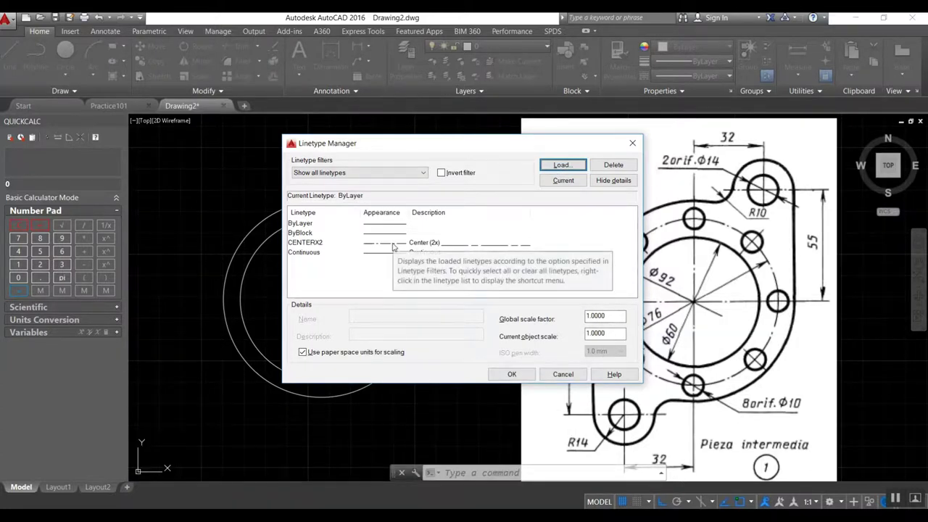
left_click(511, 374)
- Give the inner 76-diameter circle the CENTERX2 linetype via Quick Properties
left_click(359, 241)
left_click(348, 223)
right_click(349, 222)
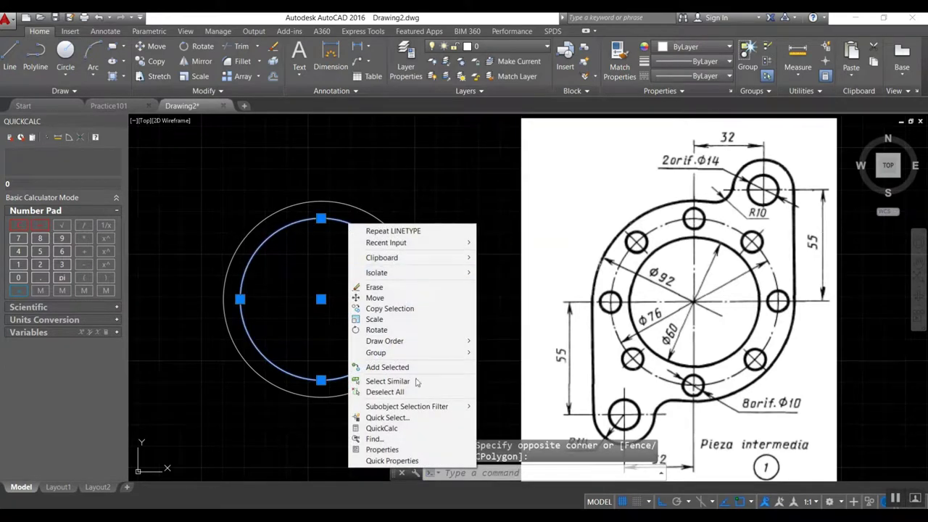
left_click(408, 461)
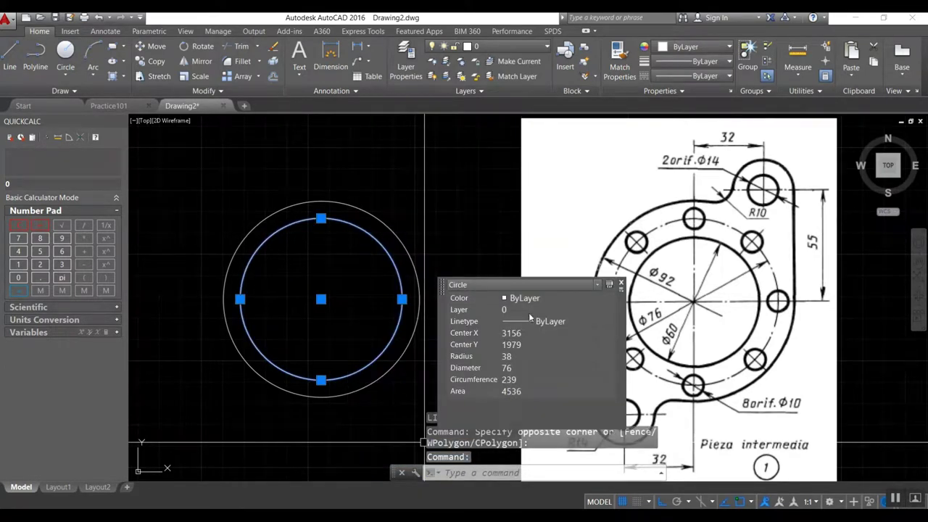
left_click(527, 323)
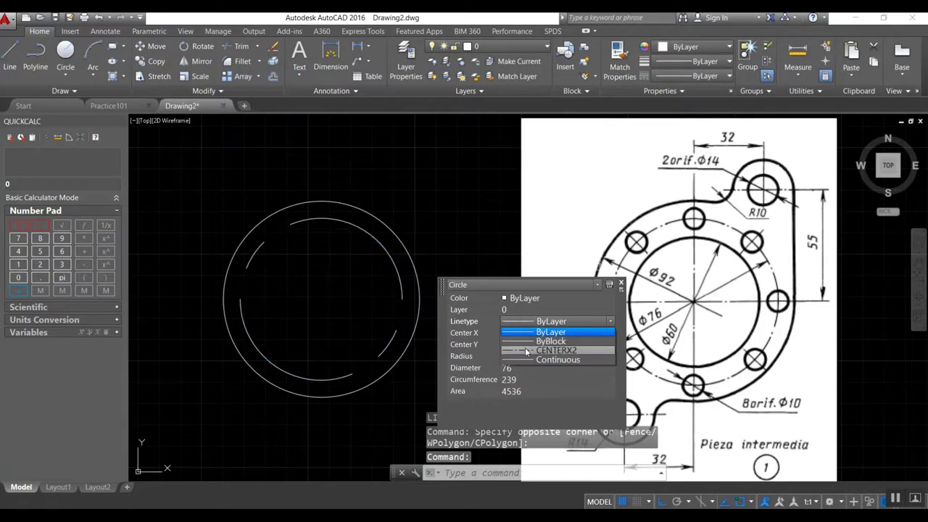
left_click(526, 351)
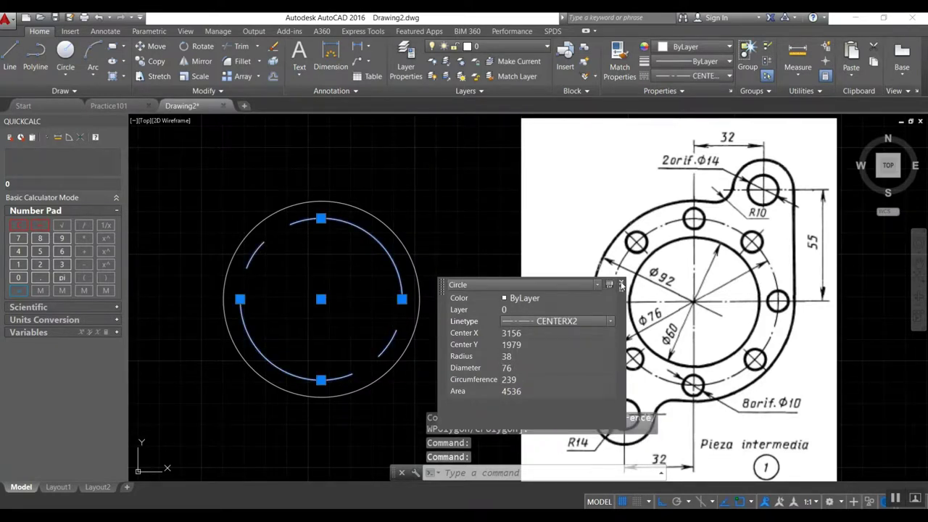
left_click(620, 285)
key("Escape")
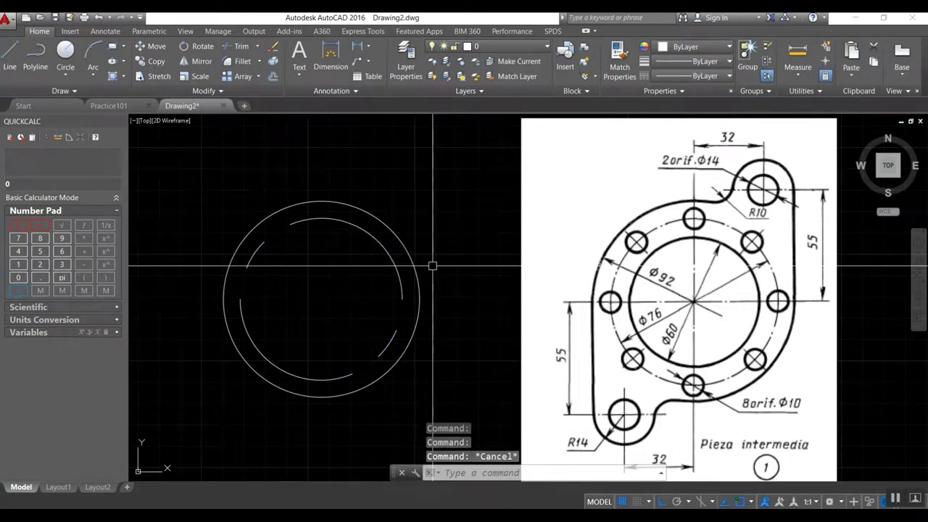
- Edit the global linetype scale factor with CENTERX2 selected and apply it
type("lt")
key("Return")
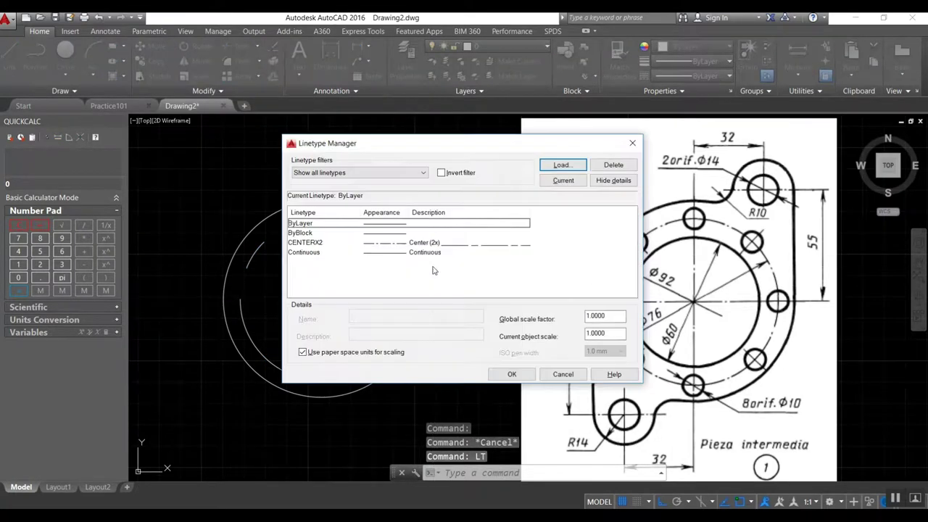
left_click(464, 245)
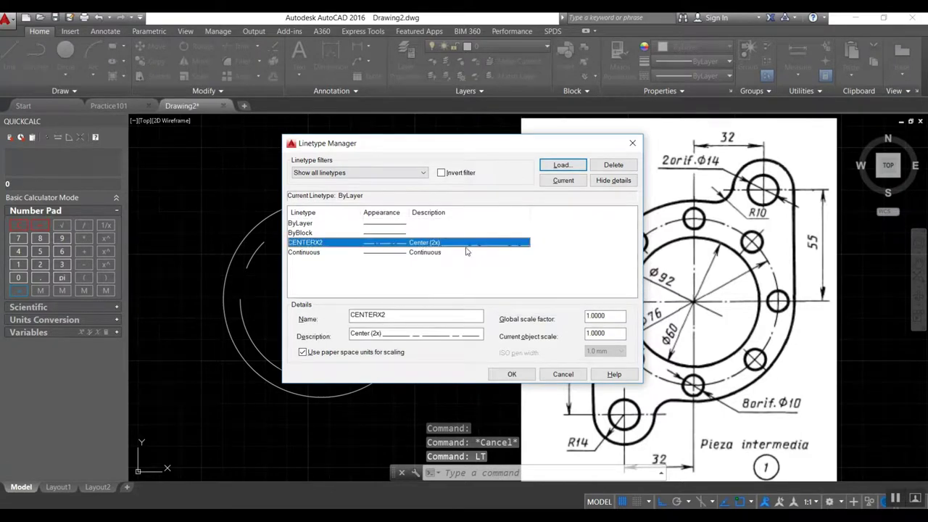
double_click(624, 317)
type("5")
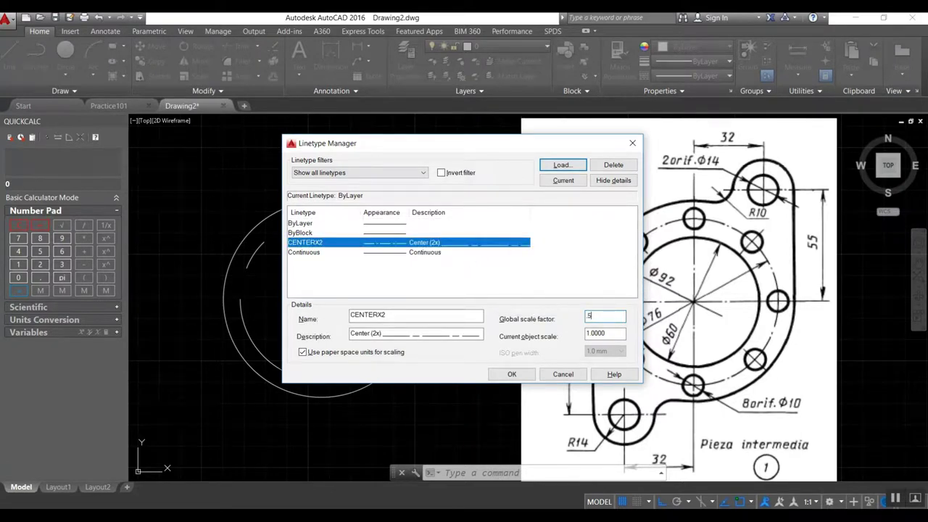
left_click(534, 374)
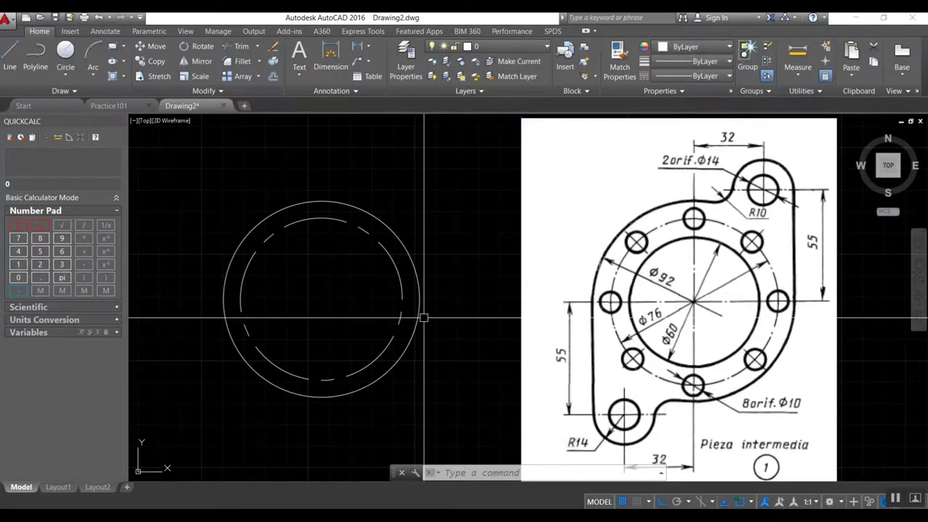
- Refine the global linetype scale factor so the centre-line dashes show clearly, ending at 4
key("Return")
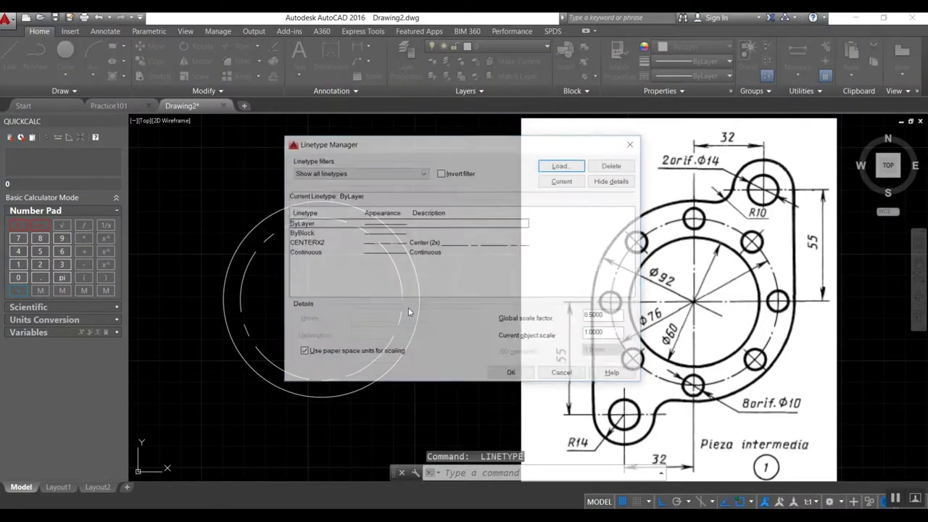
left_click_drag(622, 315, 586, 315)
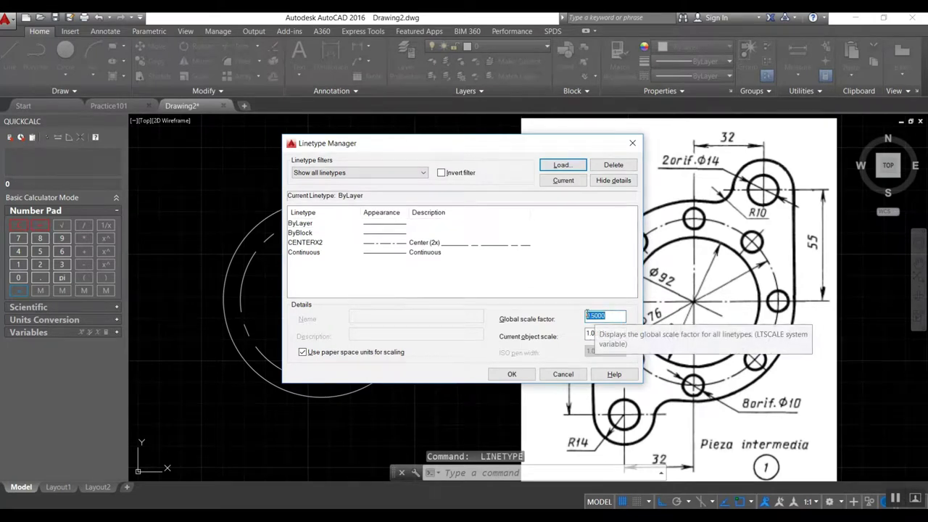
type("1")
key("Return")
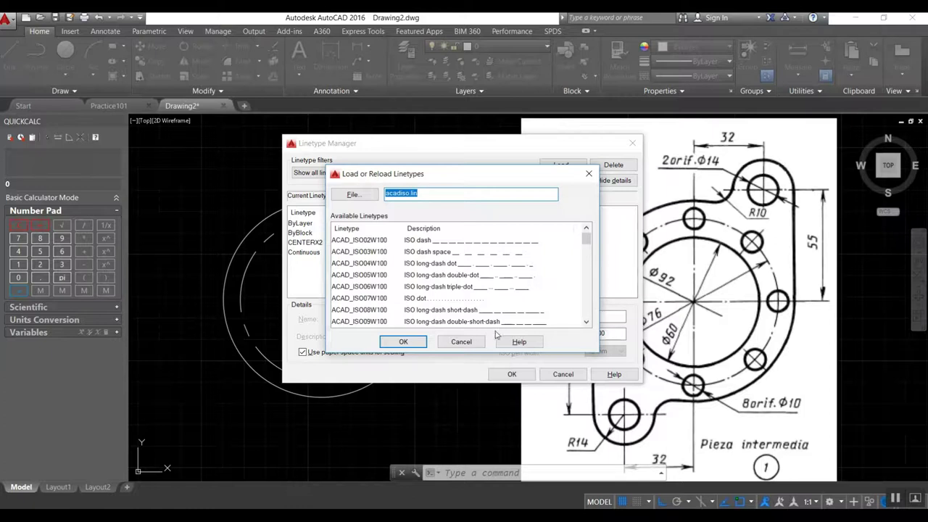
left_click(461, 341)
left_click(441, 244)
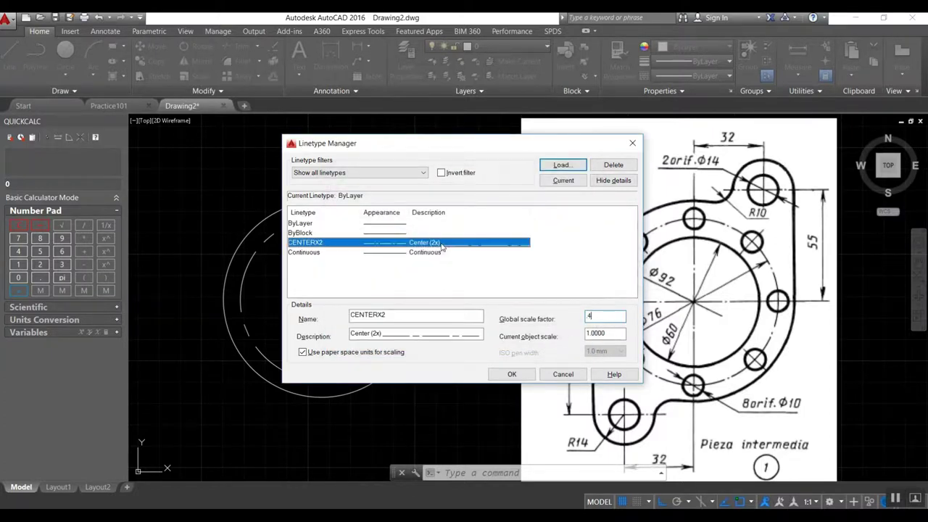
left_click(511, 374)
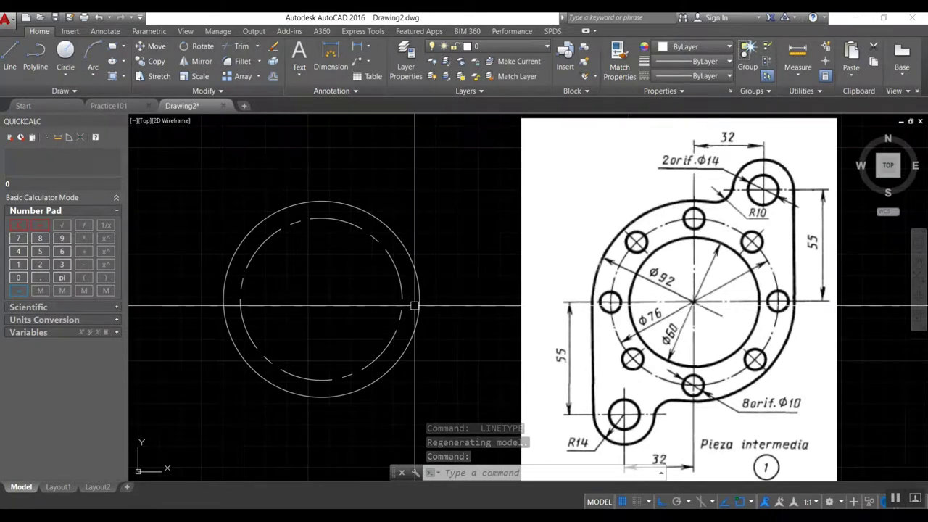
- Draw a concentric 60-diameter circle on the flange centre
type("c")
key("Return")
left_click(321, 299)
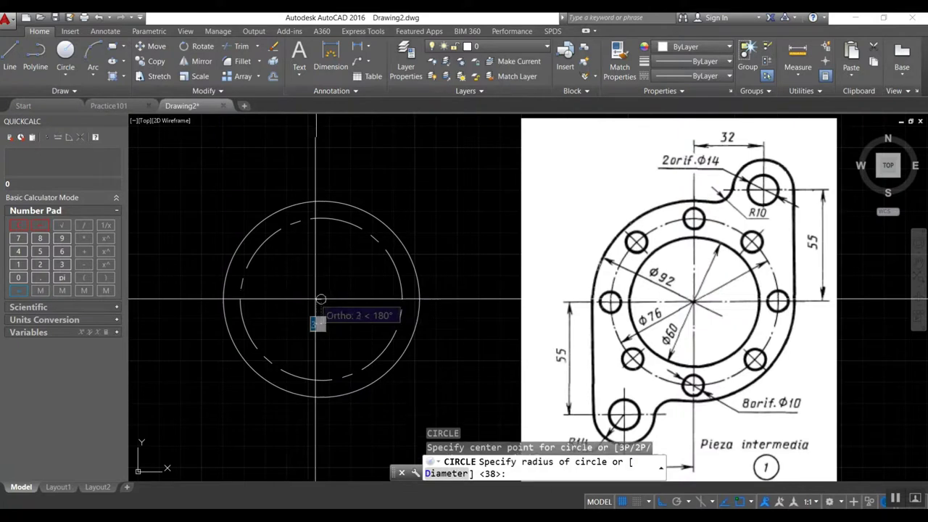
type("d")
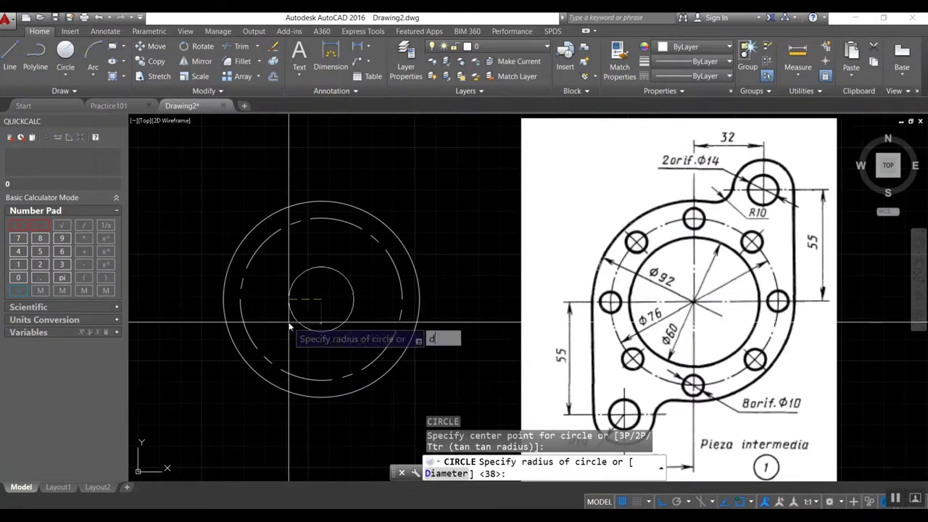
key("Return")
type("60")
key("Return")
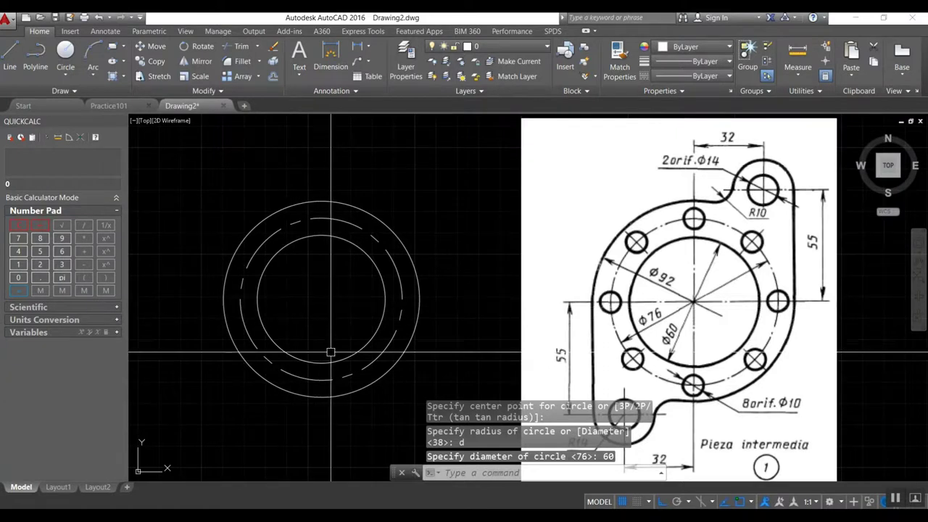
mouse_move(399, 290)
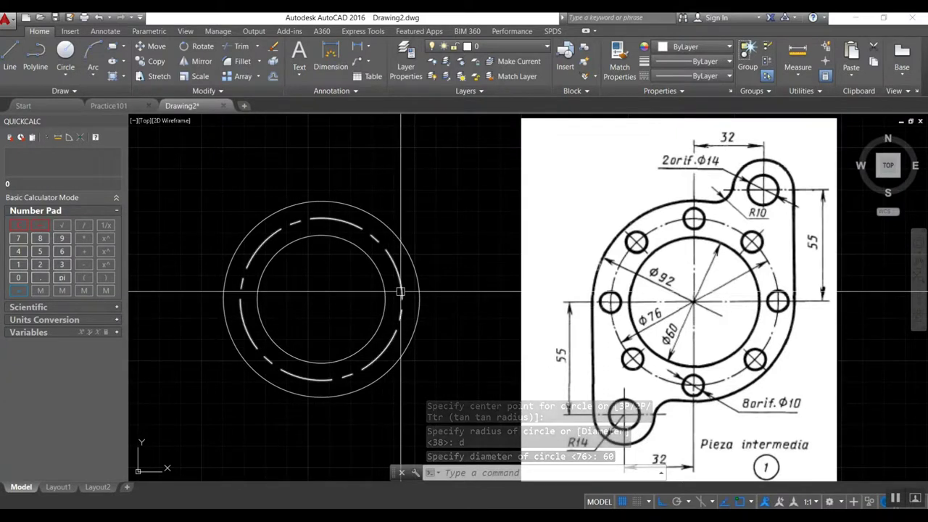
- Set the global linetype scale factor to 0.3 for finer centre-line dashes
type("lt")
key("Return")
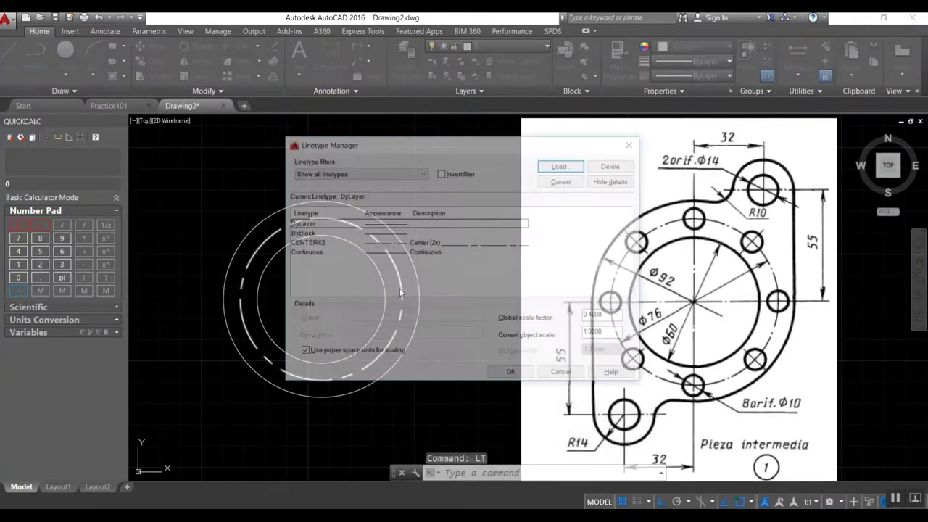
left_click(460, 243)
left_click(611, 316)
key("BackSpace")
key("BackSpace")
key("BackSpace")
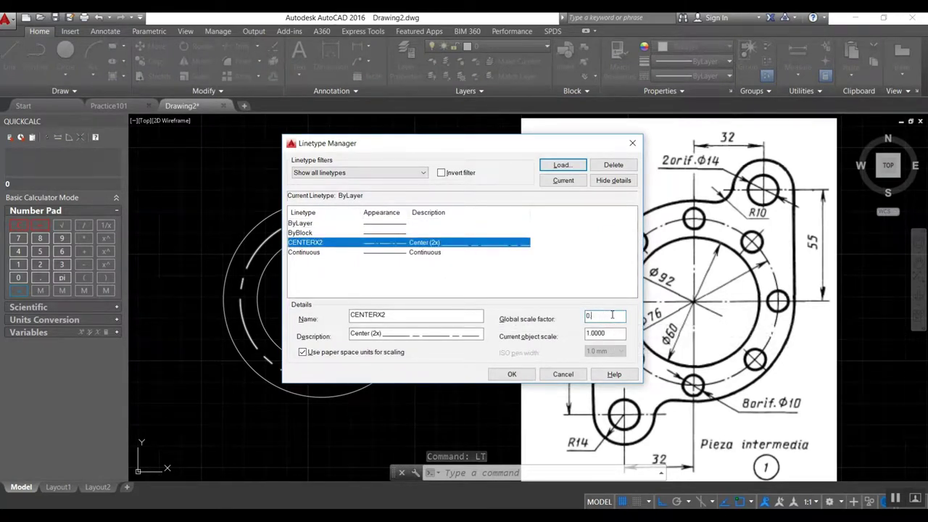
type("5")
key("Return")
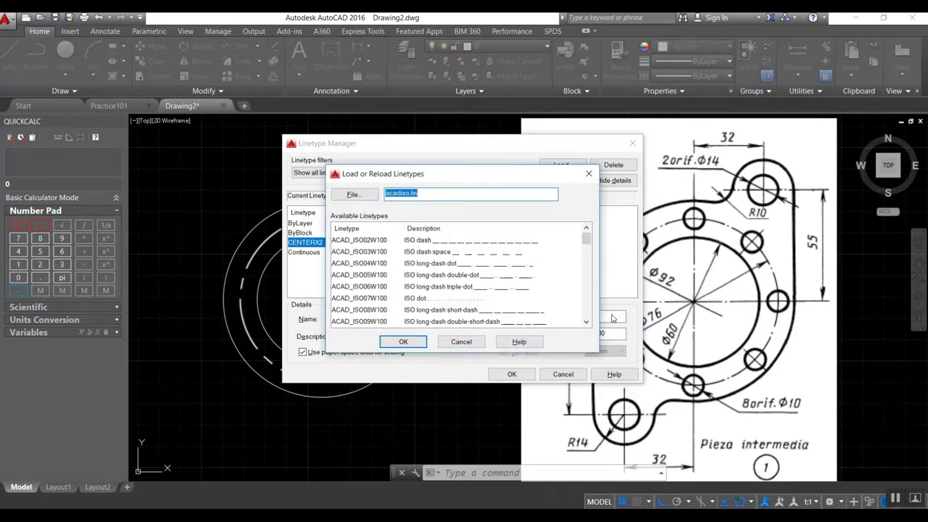
key("Escape")
left_click(458, 244)
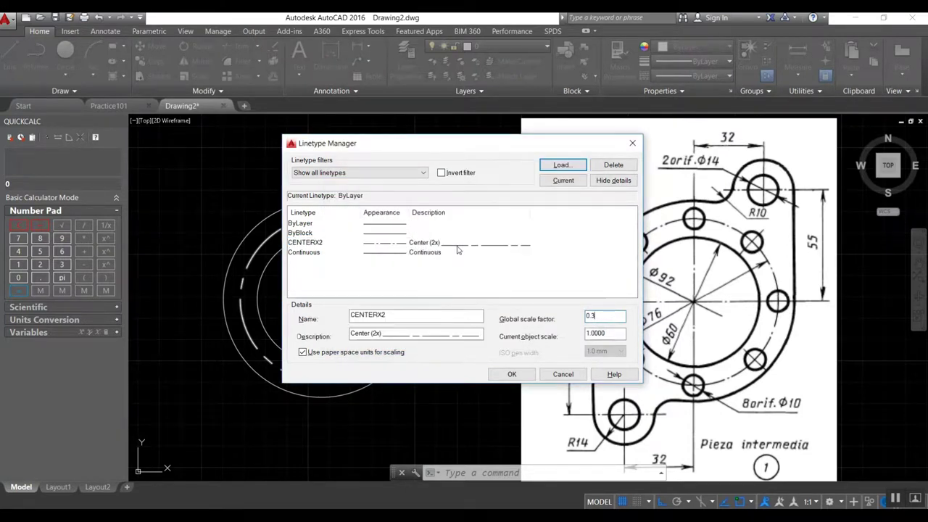
left_click(530, 374)
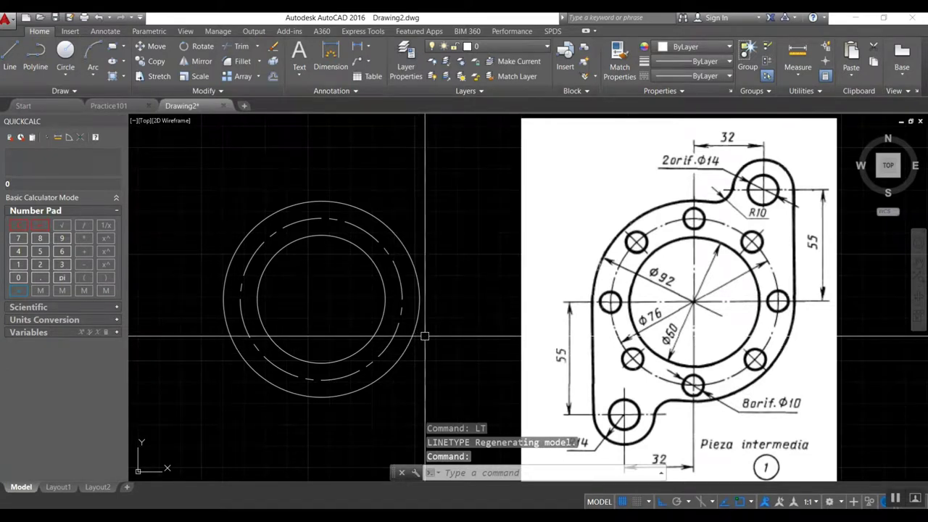
- Load the CENTER linetype from acadiso.lin and close the Linetype Manager
type("lt")
key("Return")
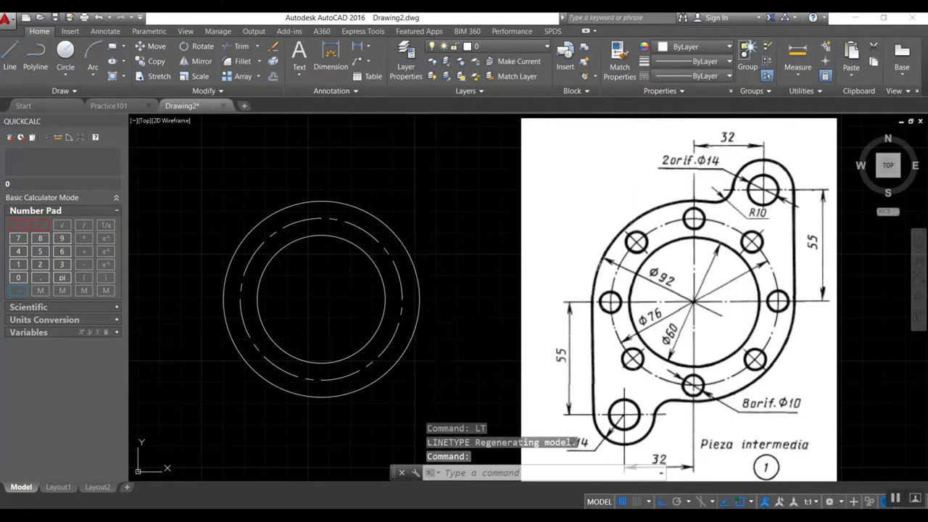
left_click(561, 164)
scroll(450, 309, "down", 1)
scroll(522, 303, "down", 1)
scroll(467, 305, "down", 3)
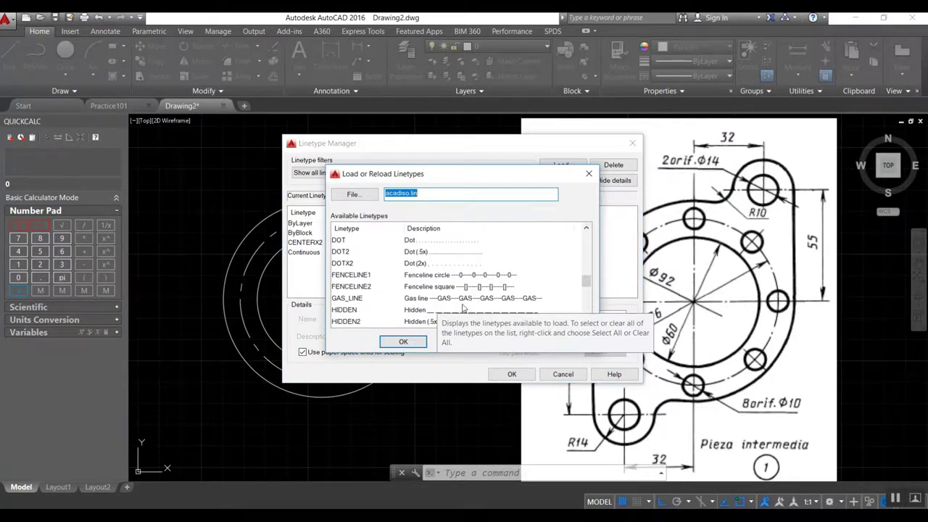
scroll(462, 308, "down", 2)
scroll(462, 307, "down", 1)
scroll(462, 307, "down", 2)
scroll(461, 308, "down", 2)
scroll(459, 307, "up", 8)
scroll(460, 308, "up", 2)
scroll(459, 307, "up", 1)
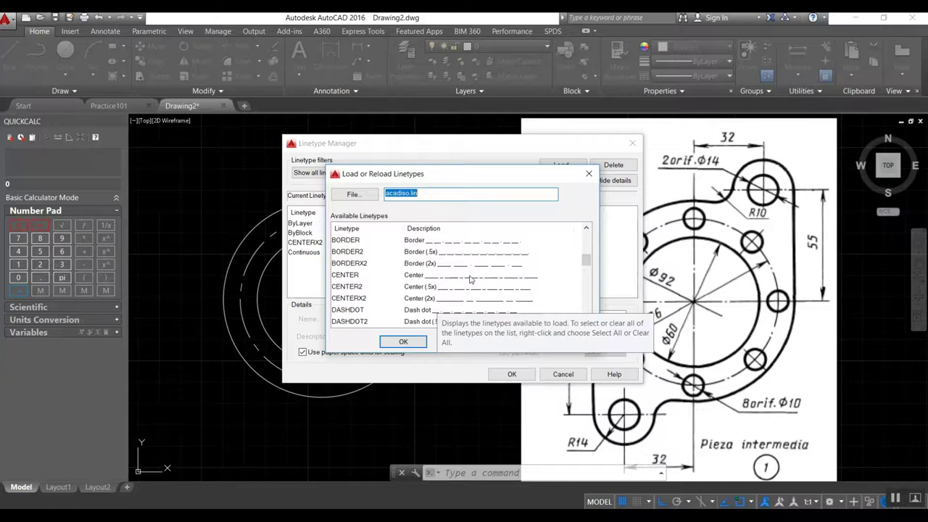
left_click(470, 279)
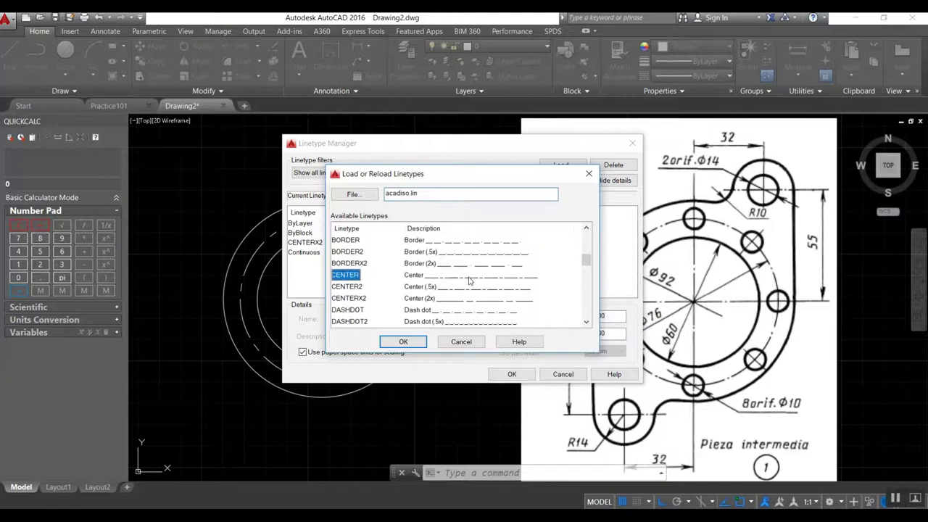
left_click(397, 342)
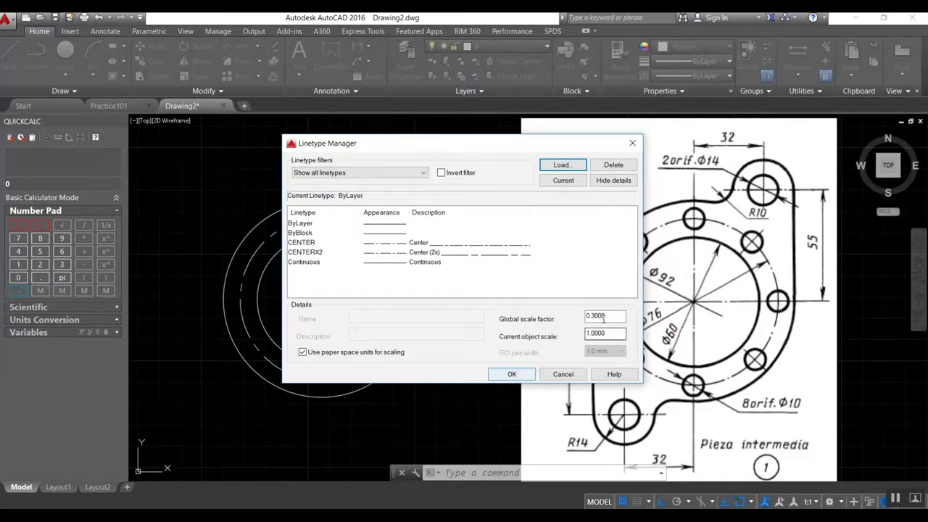
left_click(500, 243)
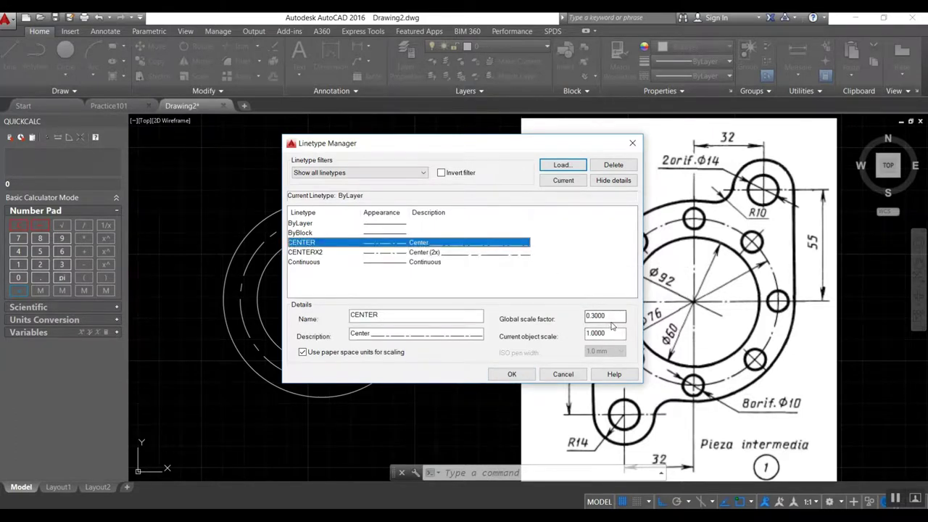
left_click(516, 380)
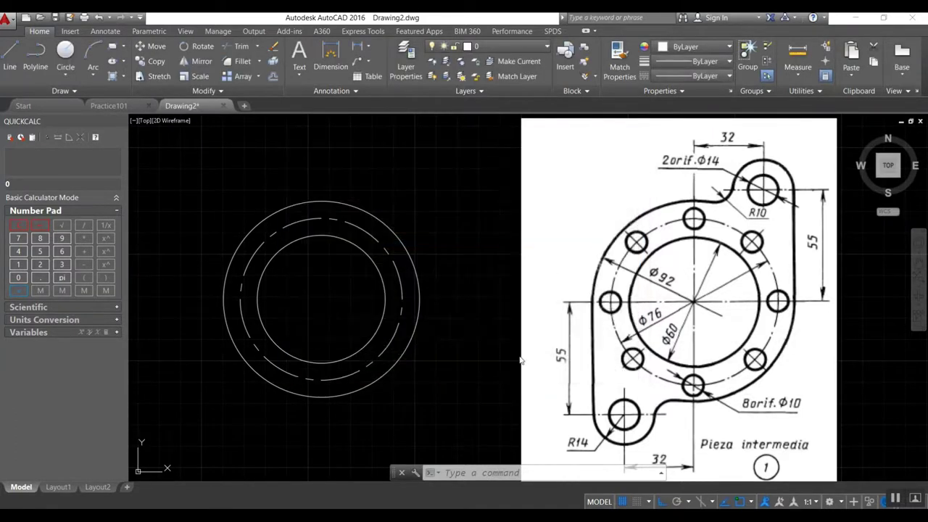
- Switch the dashed 76-diameter circle's linetype from CENTERX2 to CENTER via Quick Properties
left_click(380, 355)
right_click(381, 355)
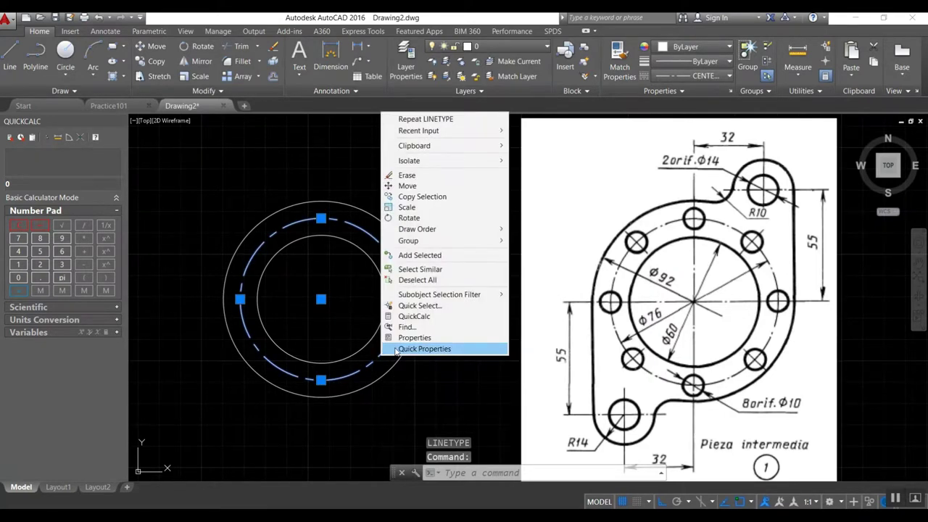
left_click(397, 350)
left_click(528, 210)
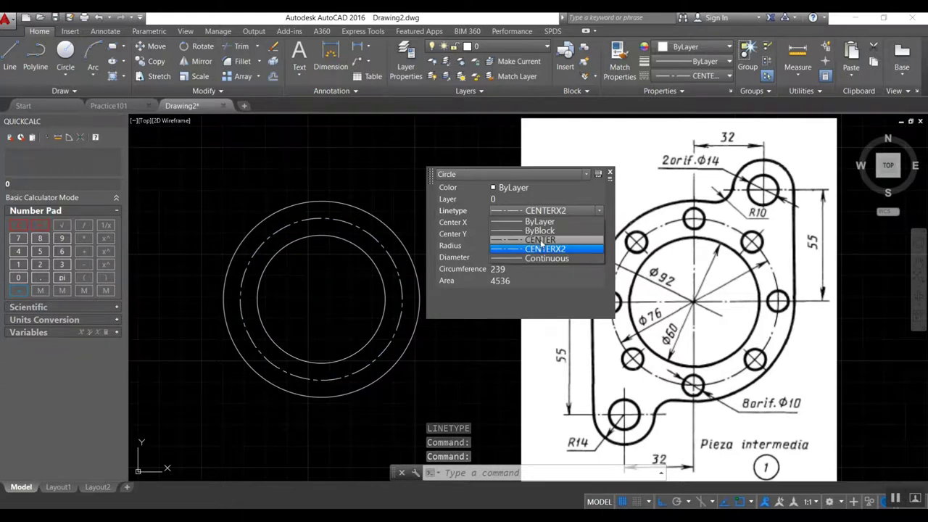
left_click(540, 241)
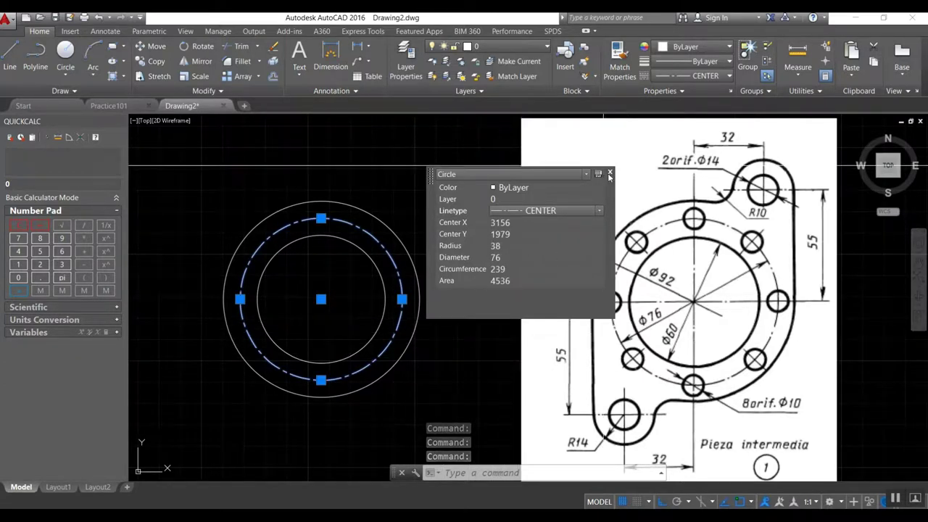
left_click(609, 174)
key("Escape")
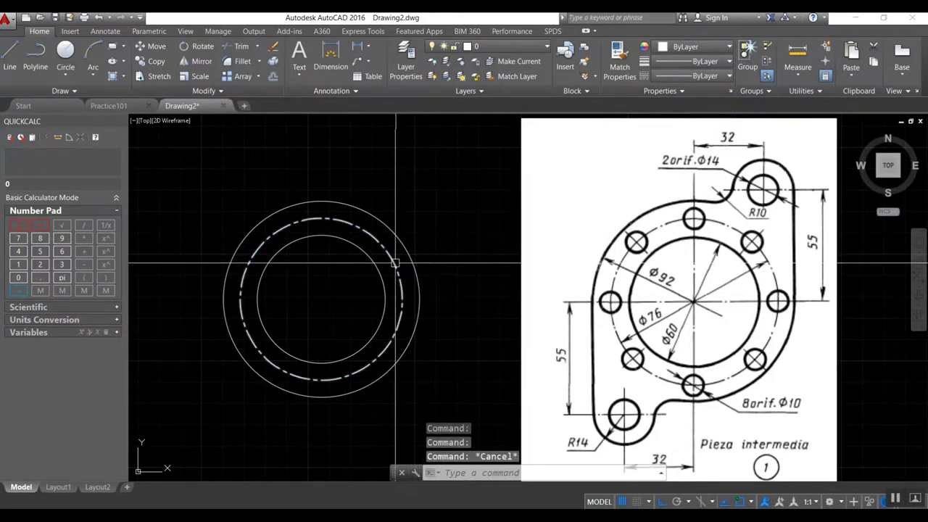
- Set the global linetype scale factor to 0.5 with CENTER selected
type("l")
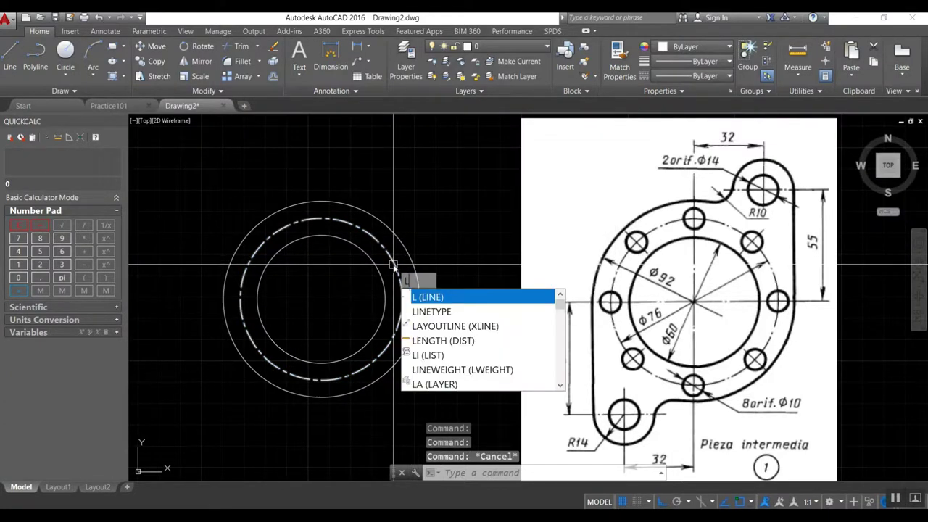
type("t")
key("Return")
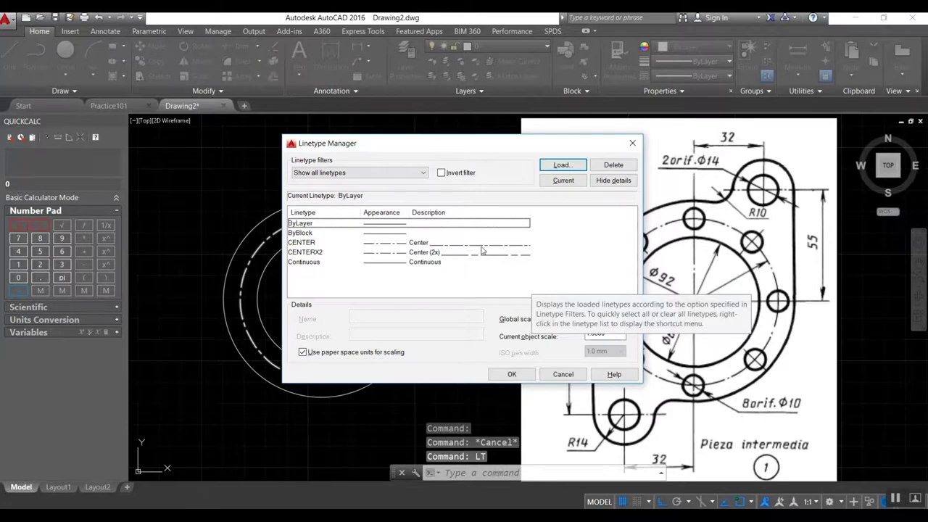
left_click(478, 243)
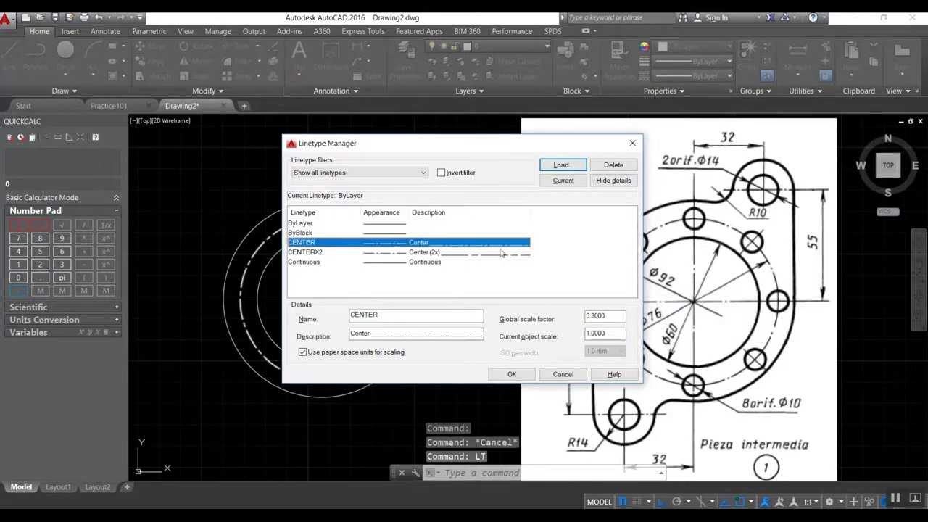
double_click(593, 316)
type("0.5")
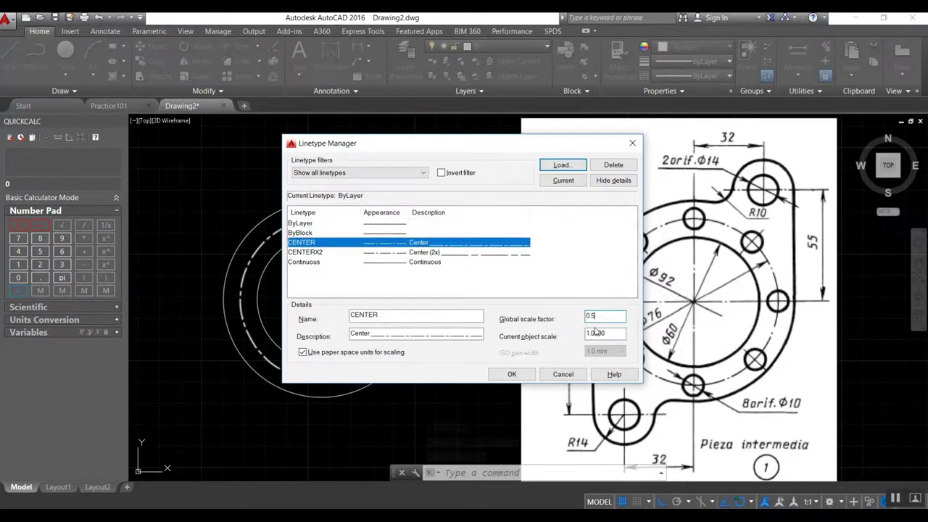
left_click(529, 376)
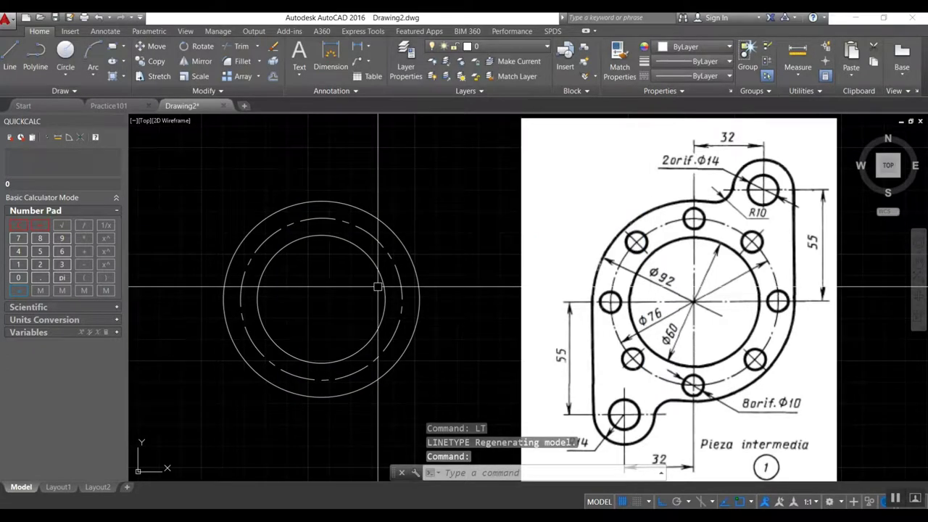
type("c")
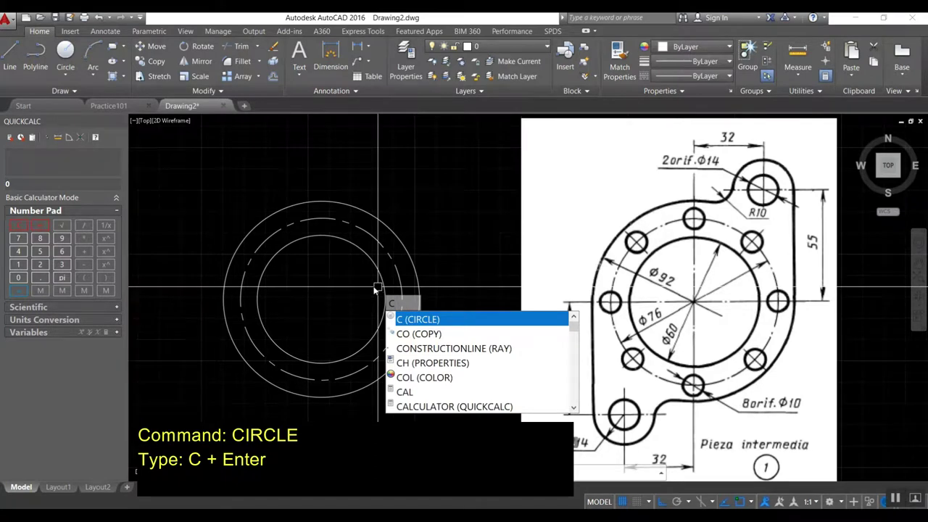
- Draw a 10-diameter hole circle centred on the top quadrant of the dashed circle
key("Return")
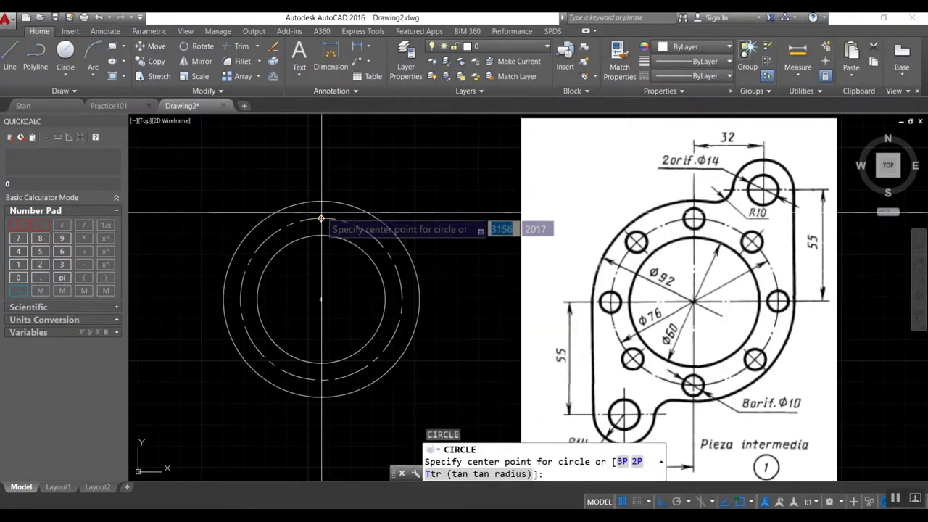
left_click(321, 217)
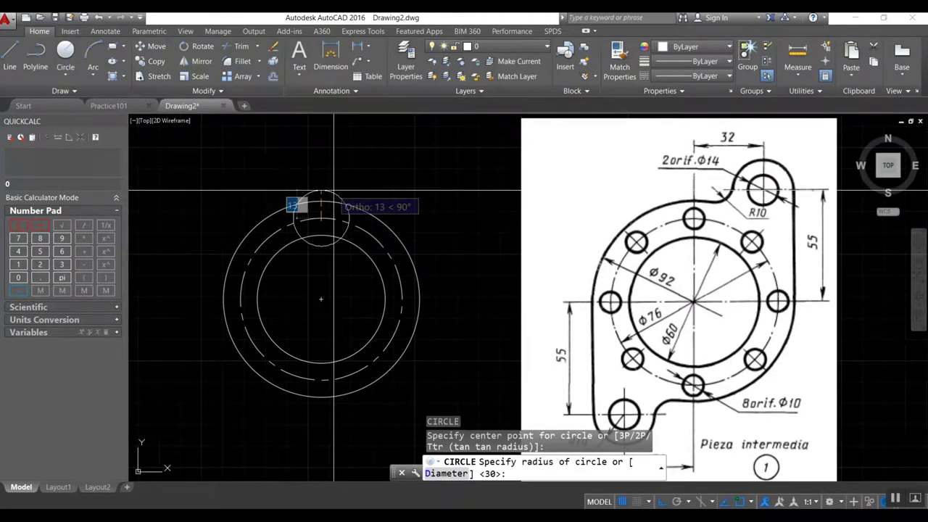
type("d")
key("Return")
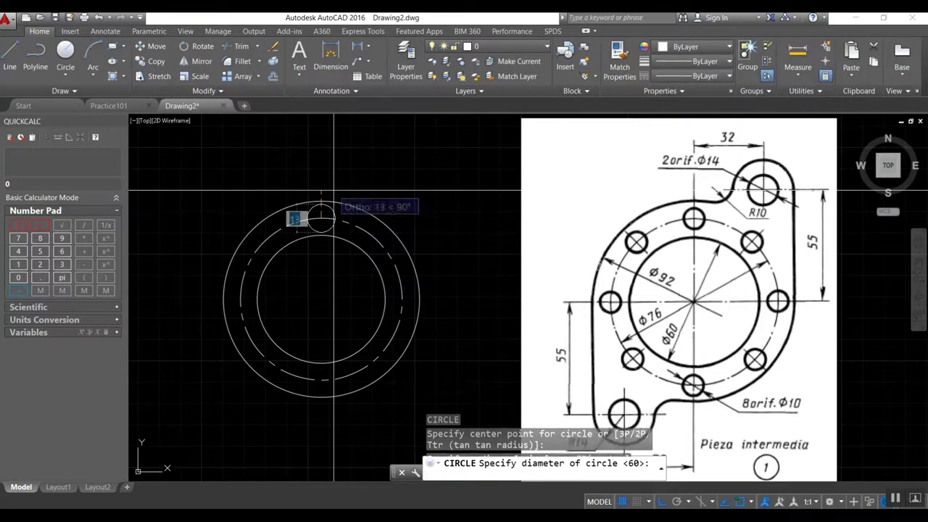
type("10")
key("Return")
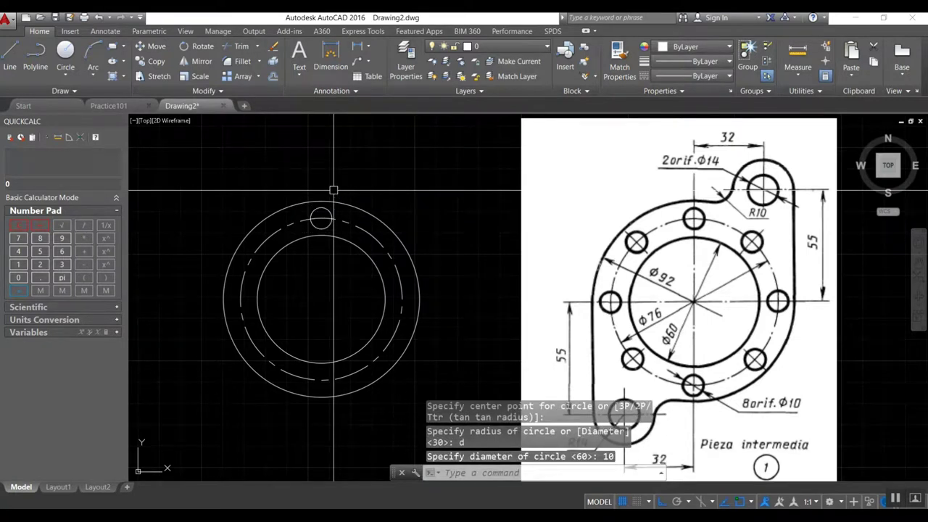
type("ar")
key("Return")
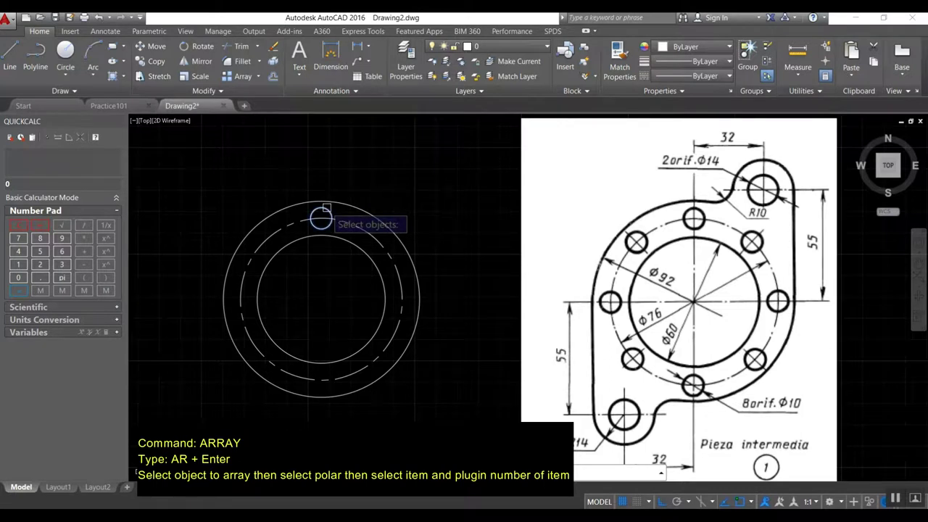
- Polar-array the 10-diameter hole into 8 copies around the flange centre
left_click(326, 209)
key("Return")
type("p")
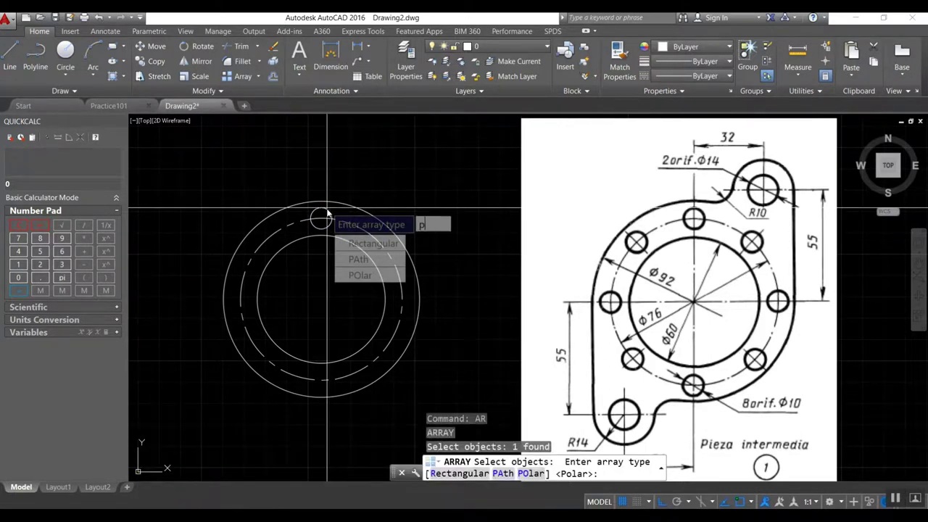
key("Return")
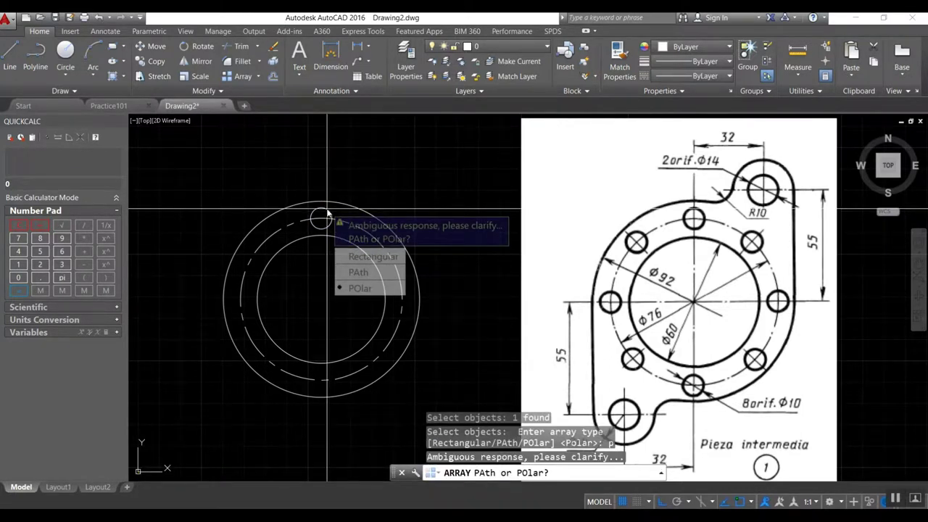
left_click(363, 279)
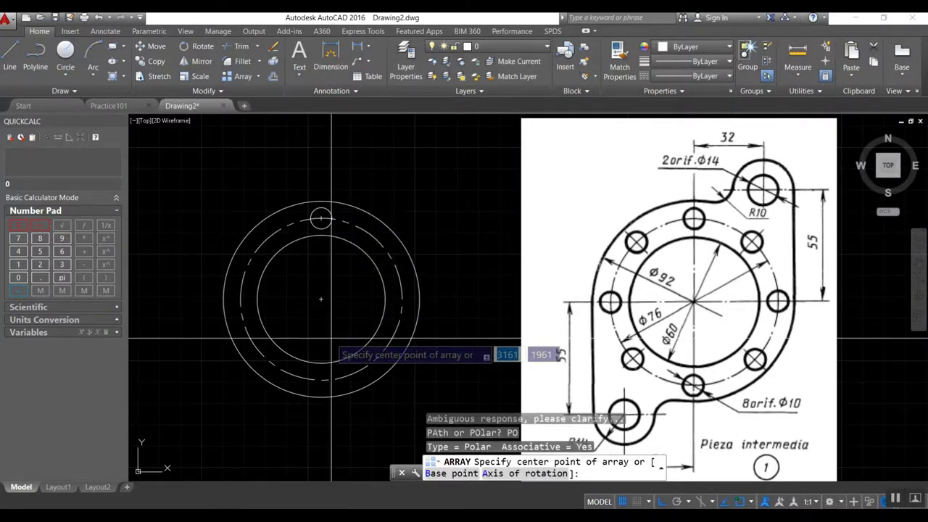
left_click(321, 298)
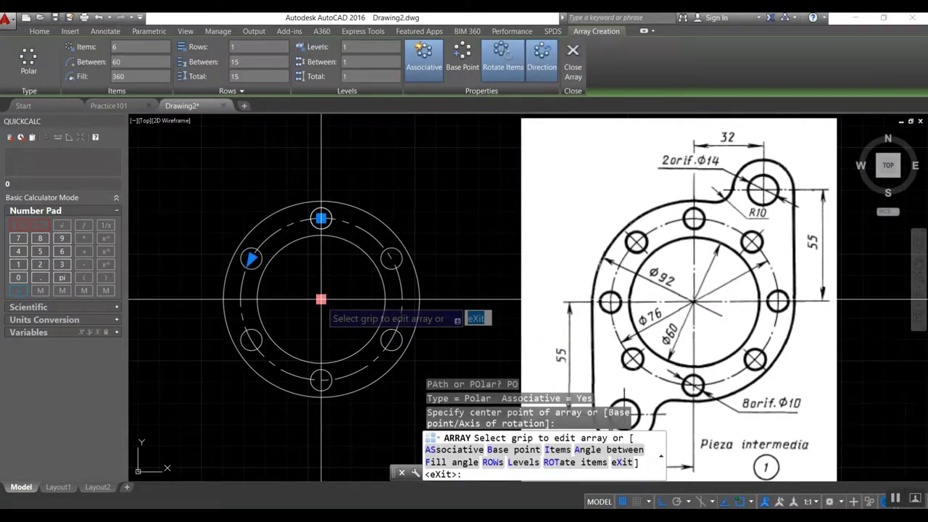
left_click(555, 450)
type("8")
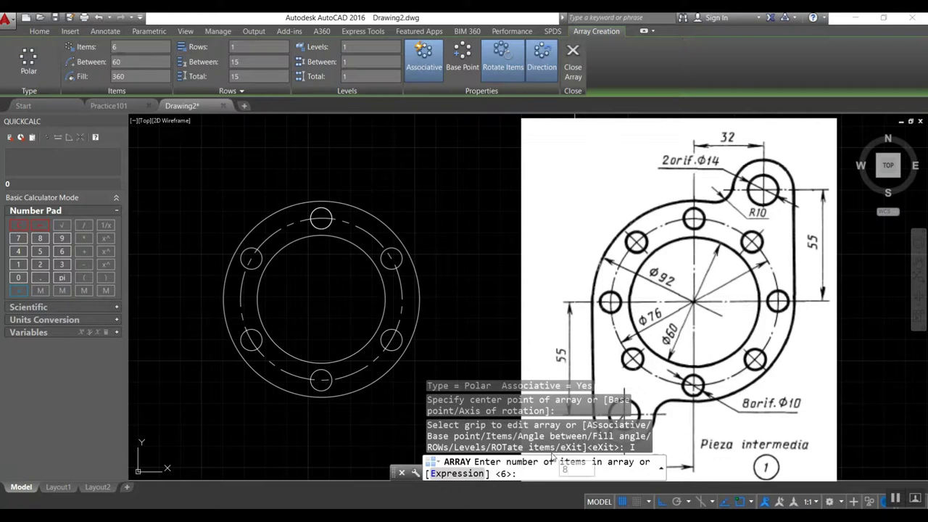
key("Return")
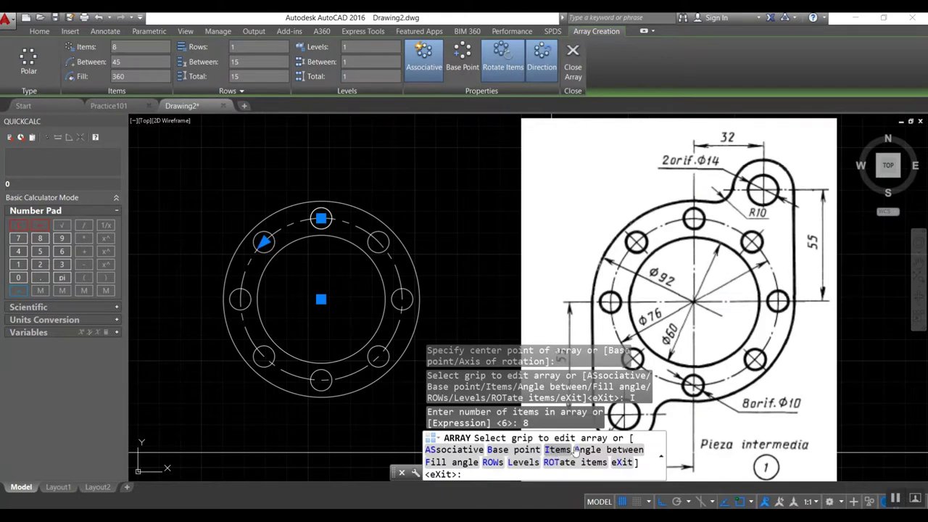
key("Escape")
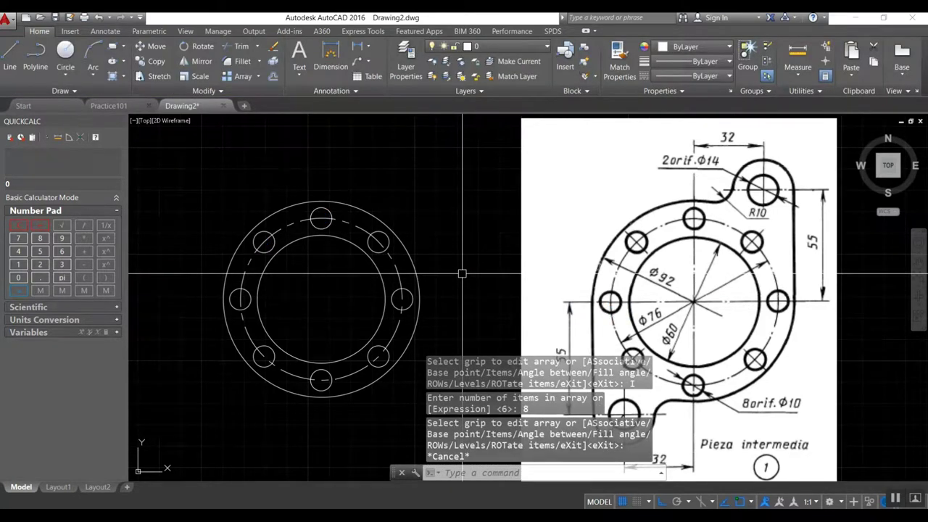
type("x")
- Explode the hole array into eight separate circles, undoing a mistaken explode of everything
key("Return")
type("a")
key("Return")
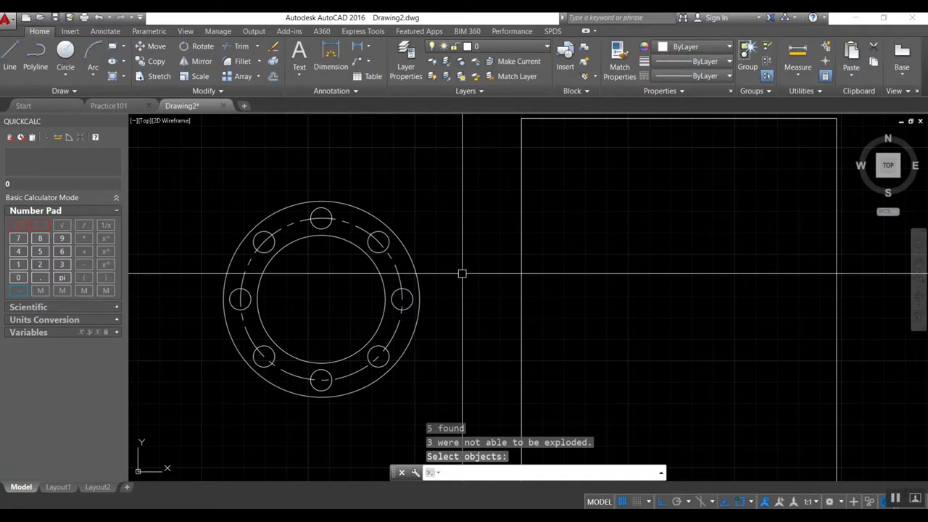
key("Return")
scroll(476, 203, "down", 7)
scroll(475, 209, "up", 5)
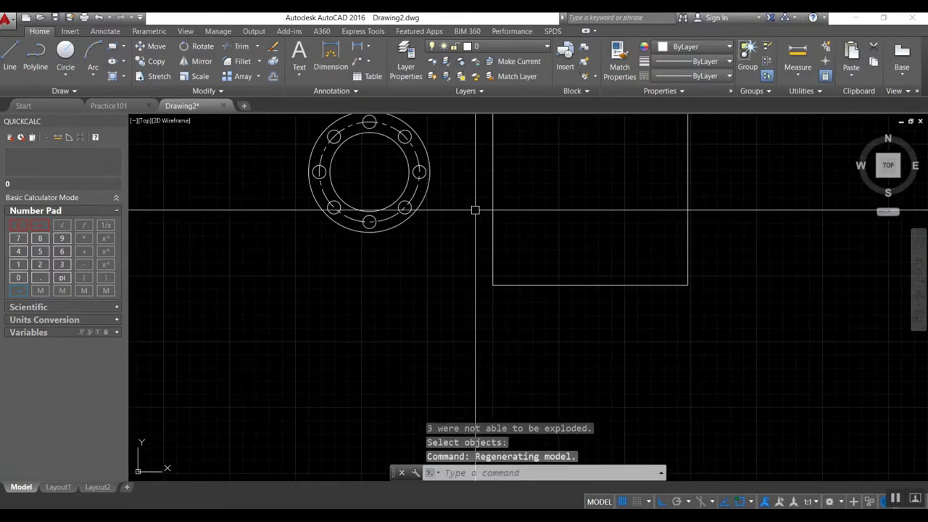
key("ctrl+z")
key("ctrl+z")
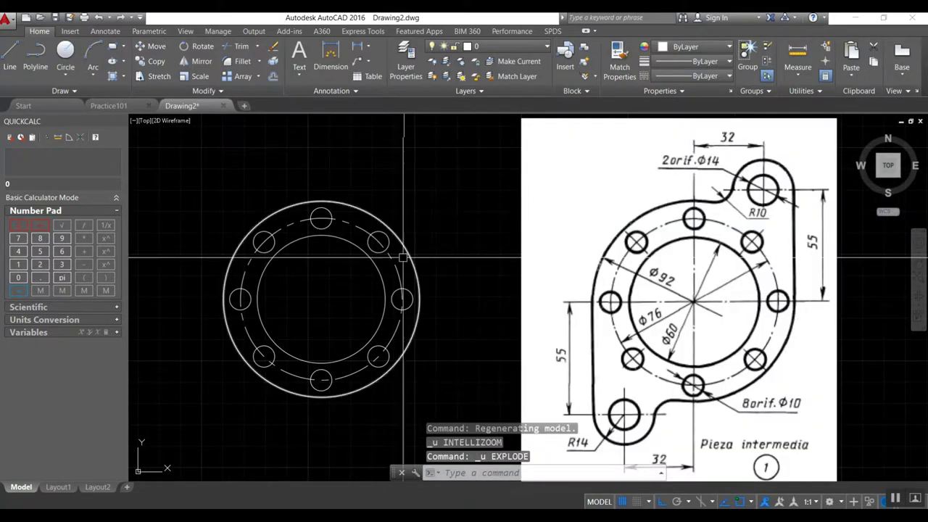
type("x")
key("Return")
left_click(378, 253)
key("Return")
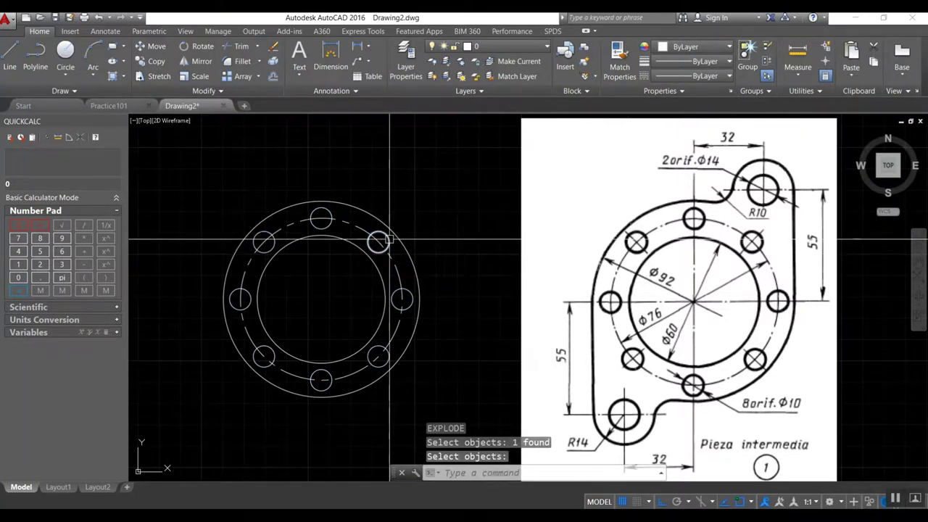
middle_click_drag(390, 239, 395, 244)
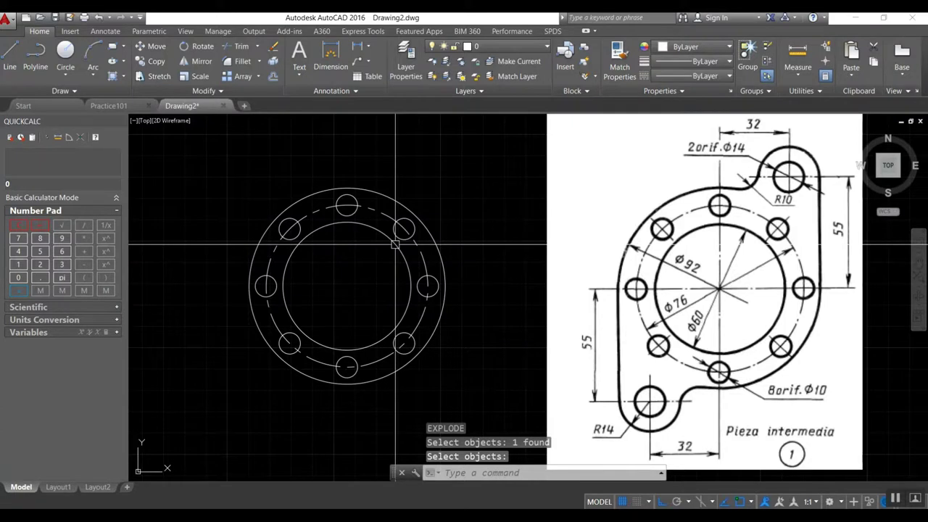
- Draw a 55-unit line down from the outer circle's left quadrant, ending in a 14-unit horizontal leg
type("l")
key("Return")
left_click(248, 286)
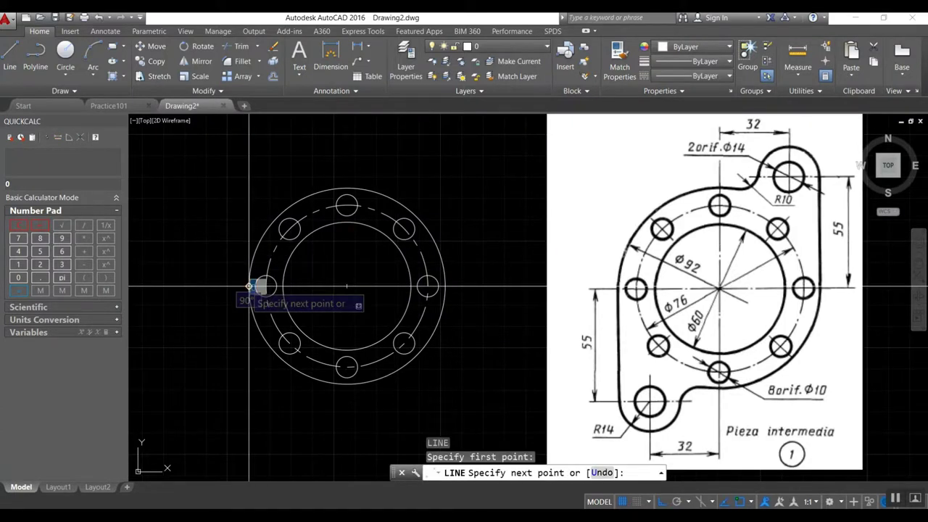
type("55")
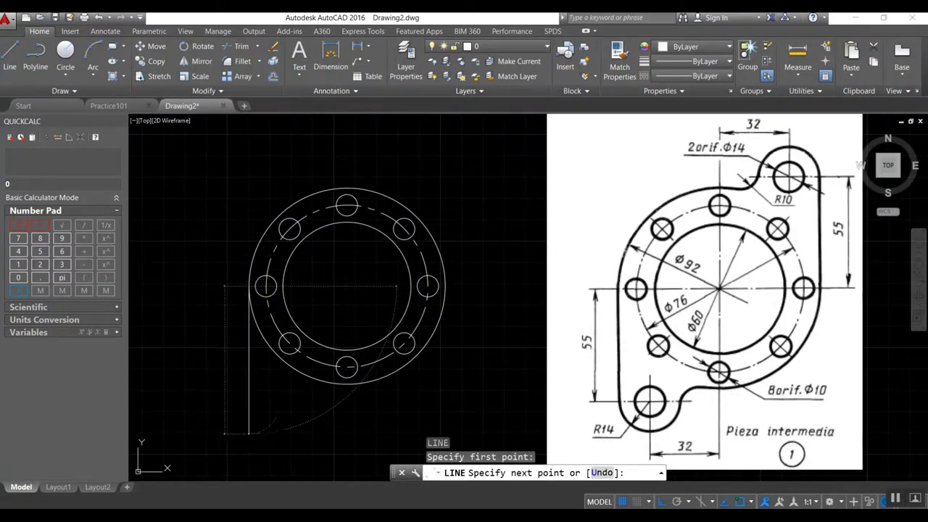
key("Return")
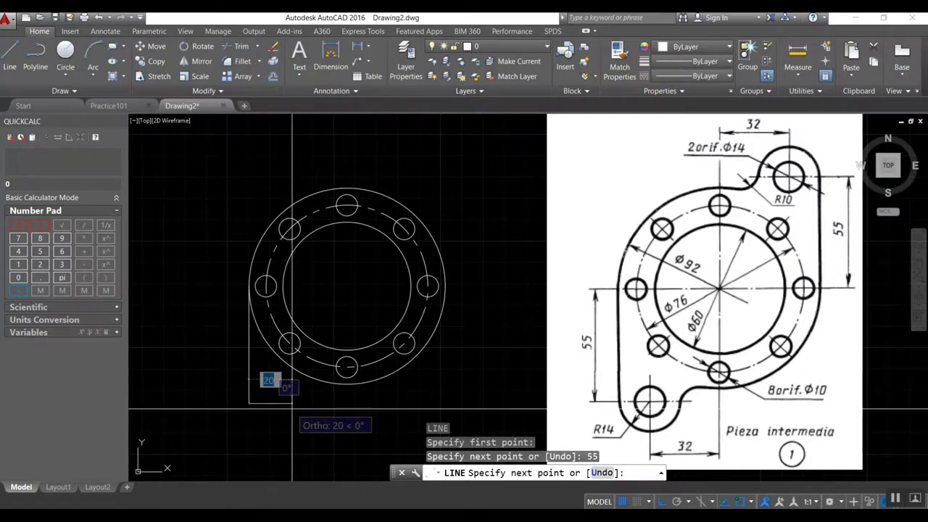
type("14")
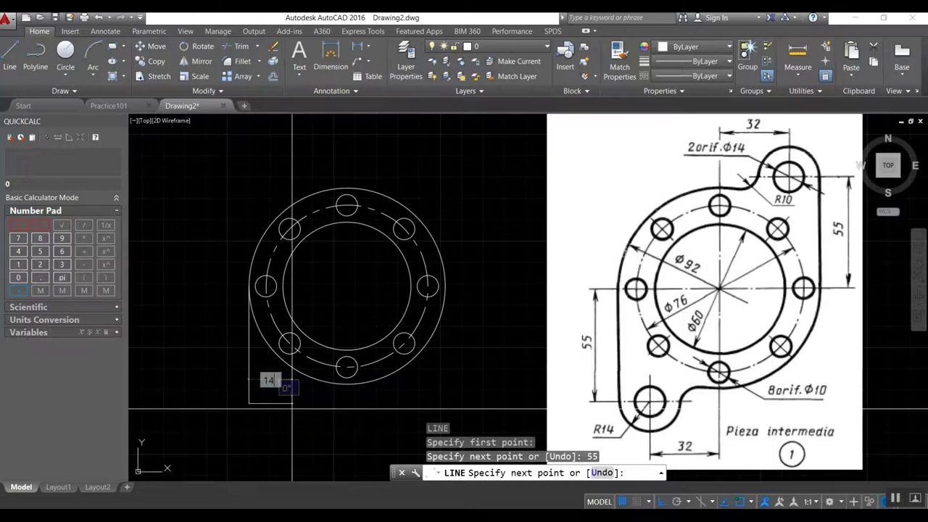
key("Return")
key("Escape")
type("c")
key("Return")
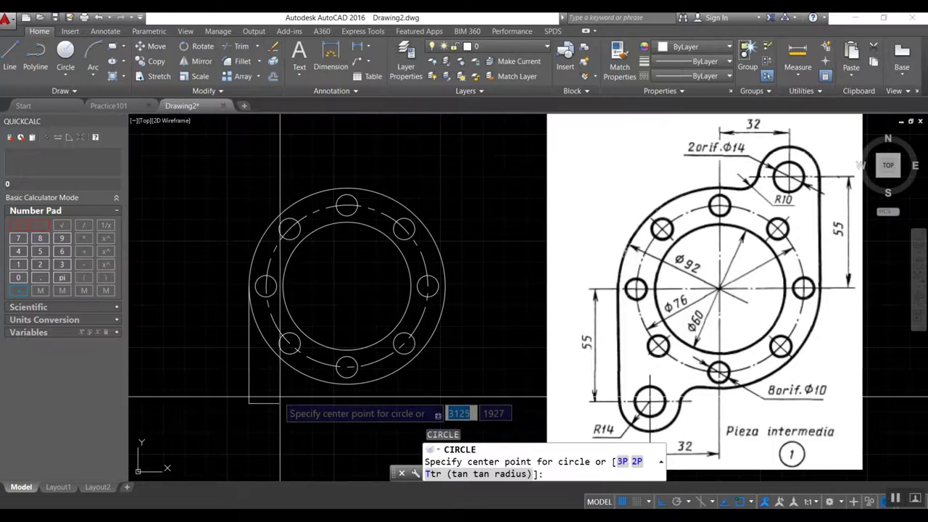
- Place a radius-14 circle centred on the lower end of the 55 guide line
left_click(249, 403)
left_click(248, 403)
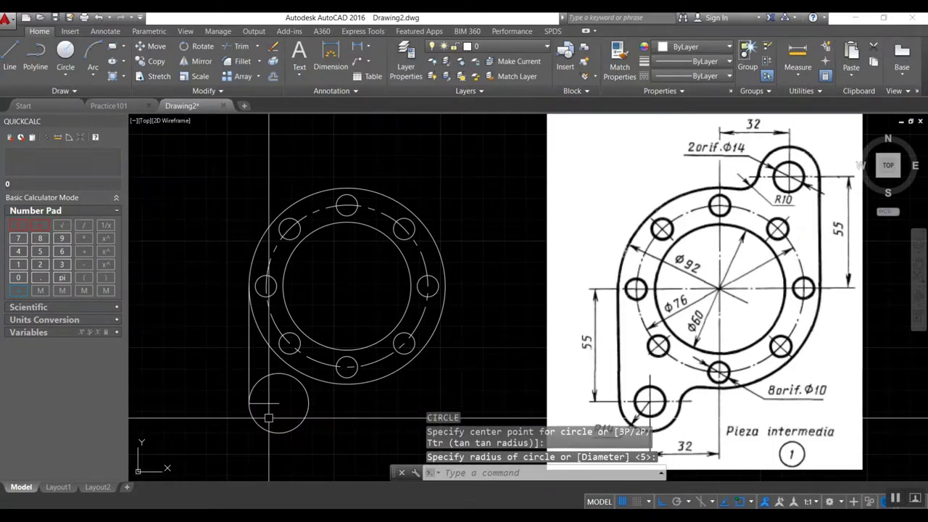
key("Return")
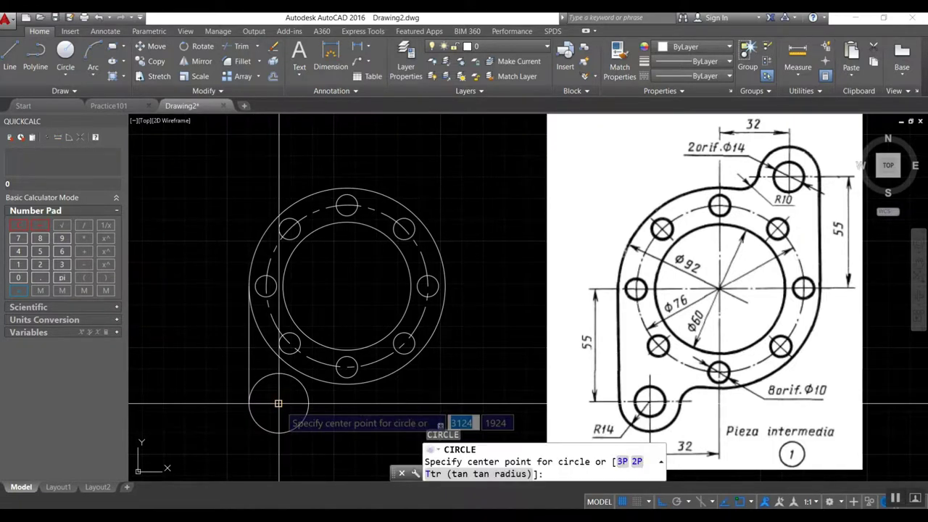
left_click(278, 403)
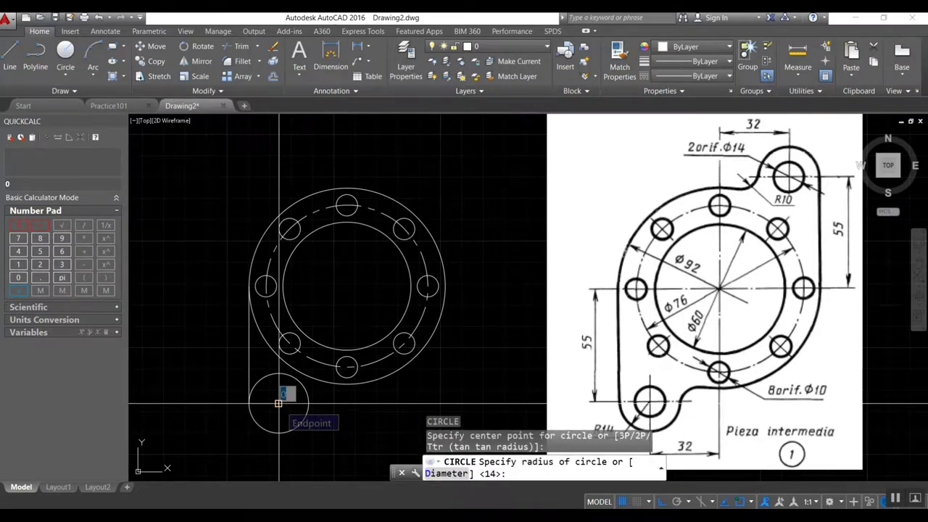
scroll(276, 400, "down", 2)
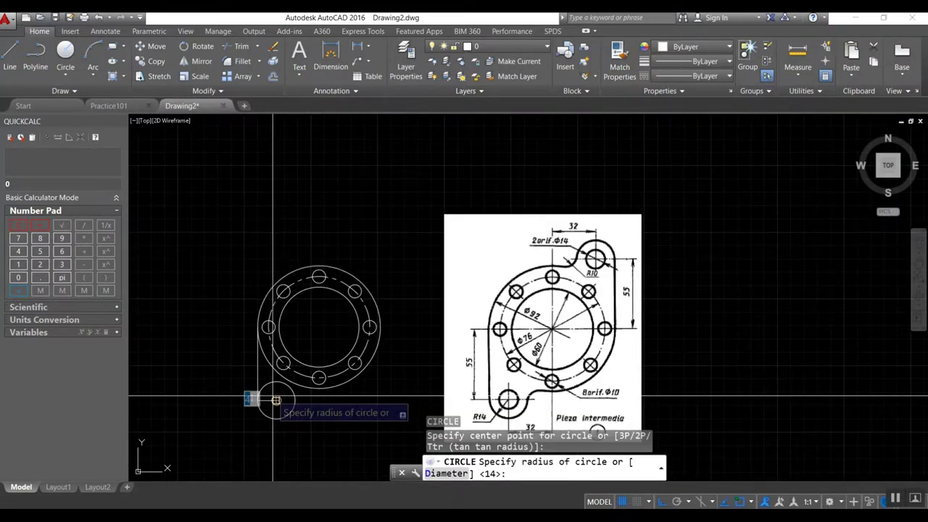
middle_click_drag(276, 401, 312, 375)
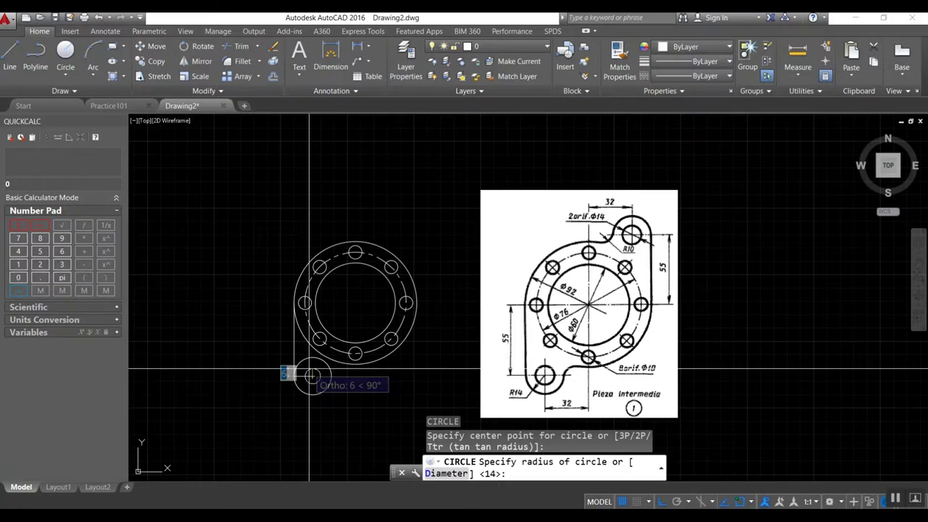
scroll(309, 371, "up", 2)
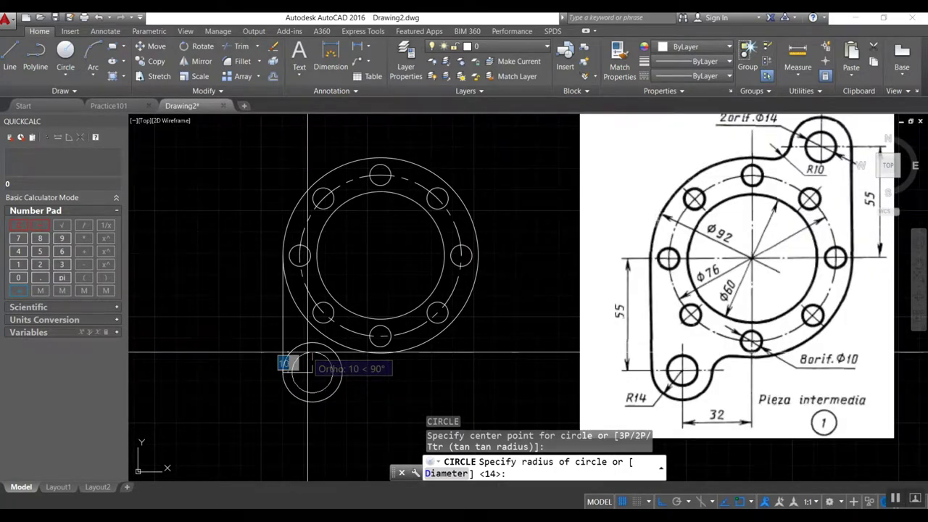
key("Escape")
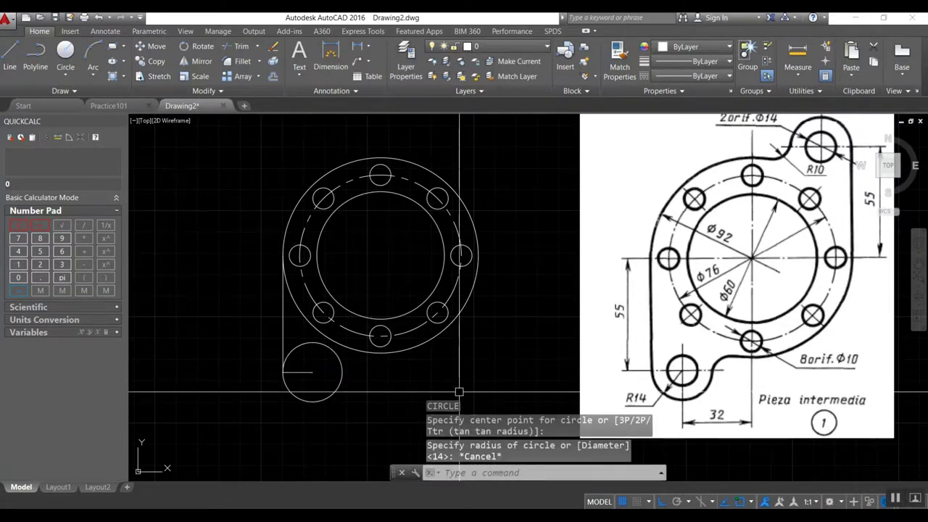
type("c")
key("Return")
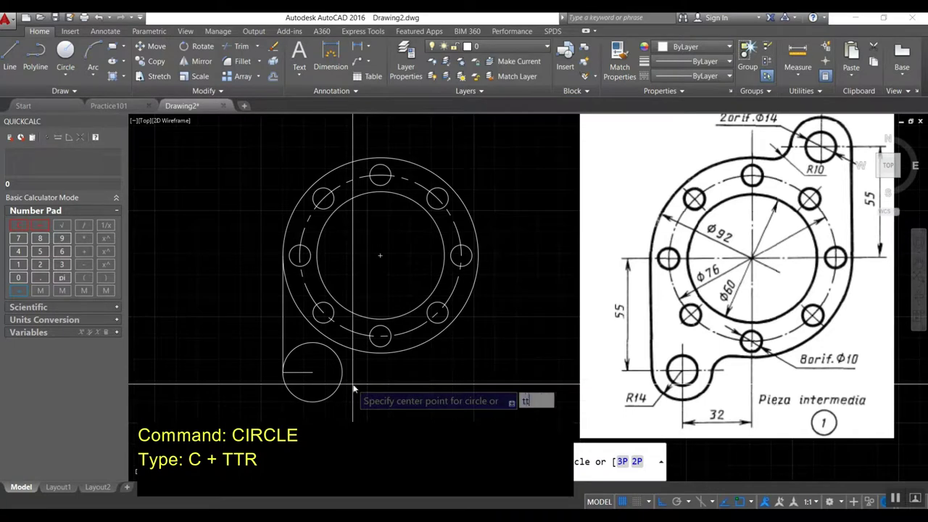
- Draw a radius-10 circle (TTR) tangent to the 92 outer circle and the R14 circle
type("tt")
key("Return")
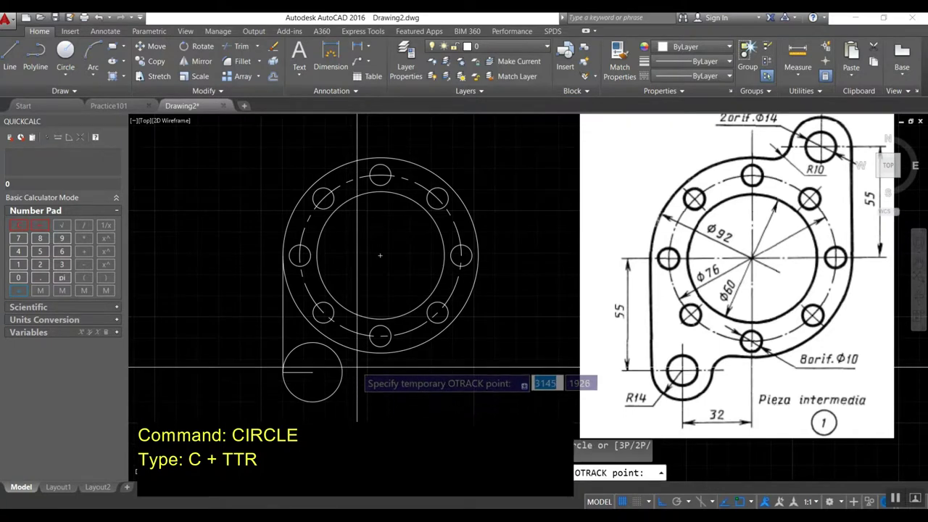
left_click(379, 353)
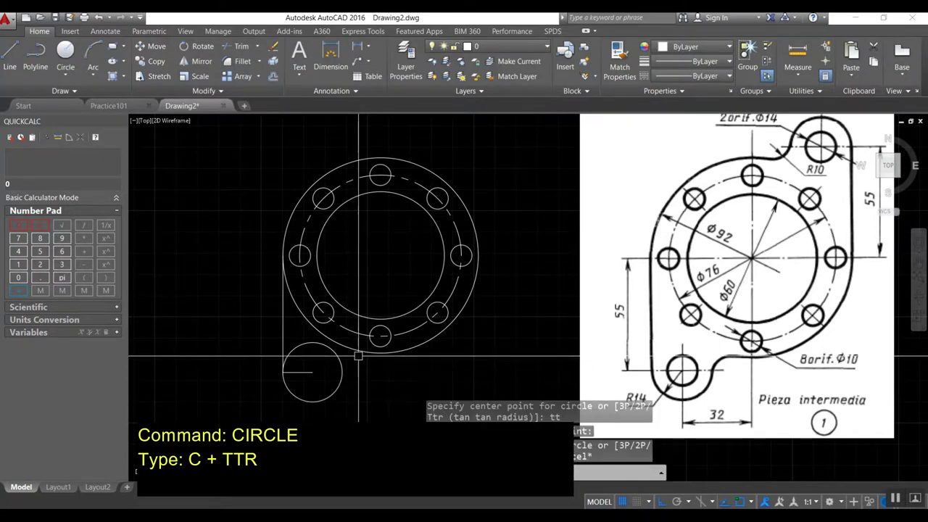
key("Escape")
key("Return")
type("ttr")
key("Return")
left_click(366, 351)
left_click(342, 373)
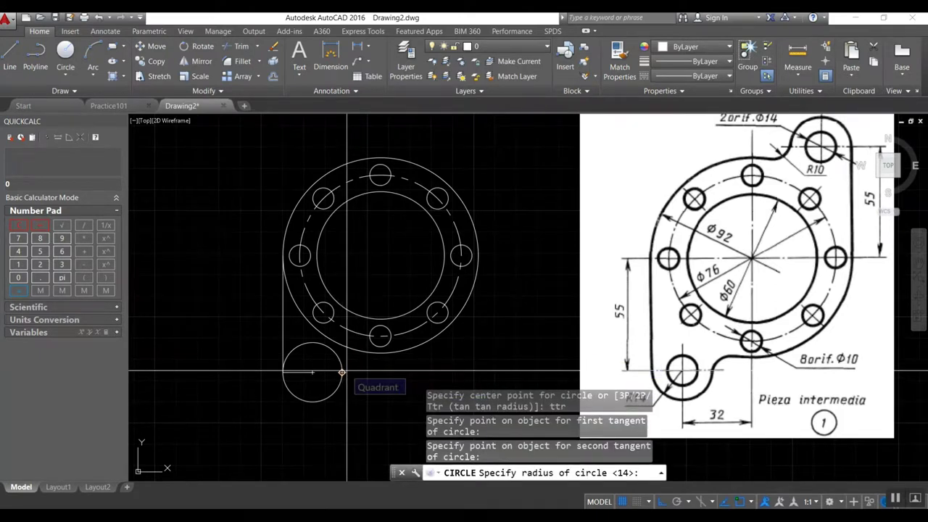
type("10")
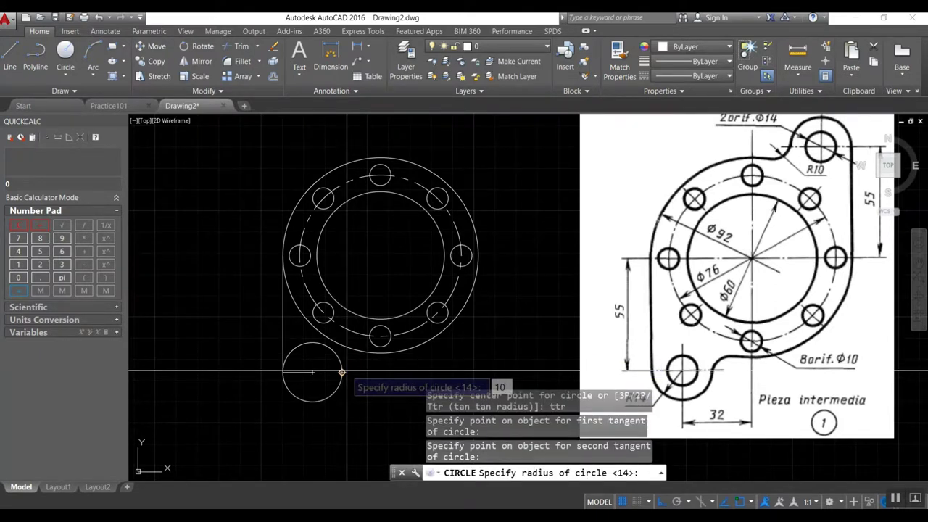
key("Return")
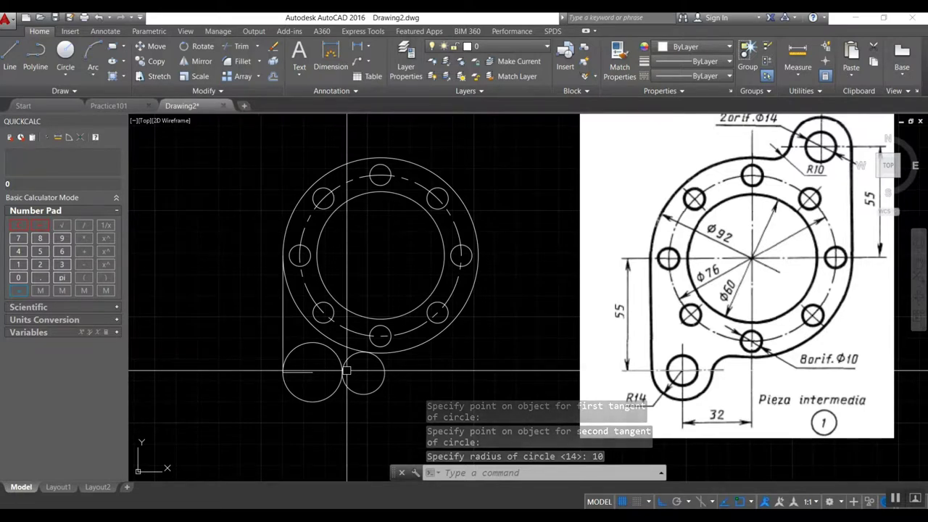
type("tr")
key("Return")
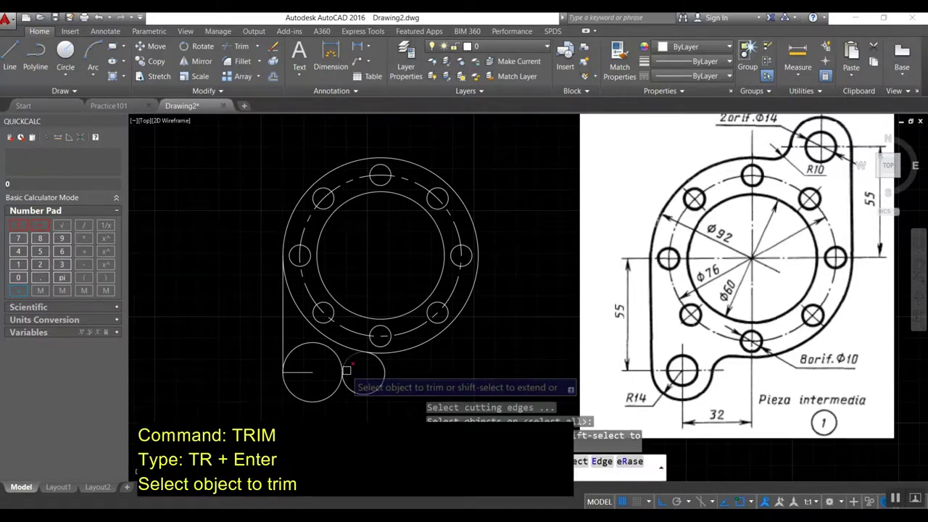
- Trim the R10 tangent circle against the connecting arc and left vertical line
left_click(381, 360)
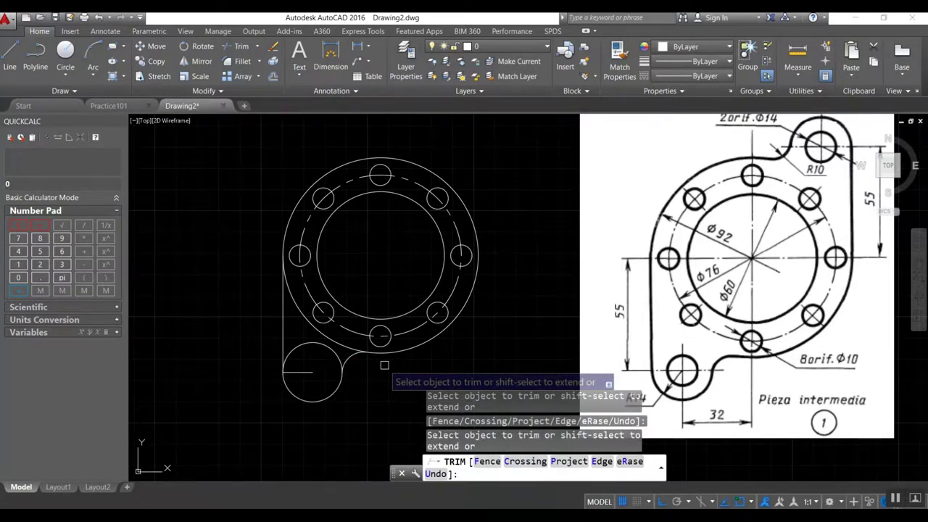
key("Escape")
key("Return")
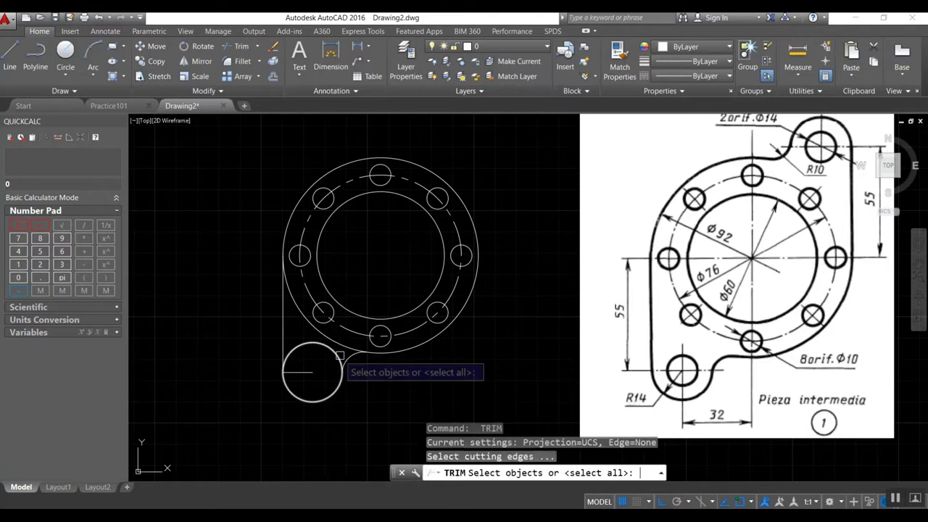
left_click(343, 357)
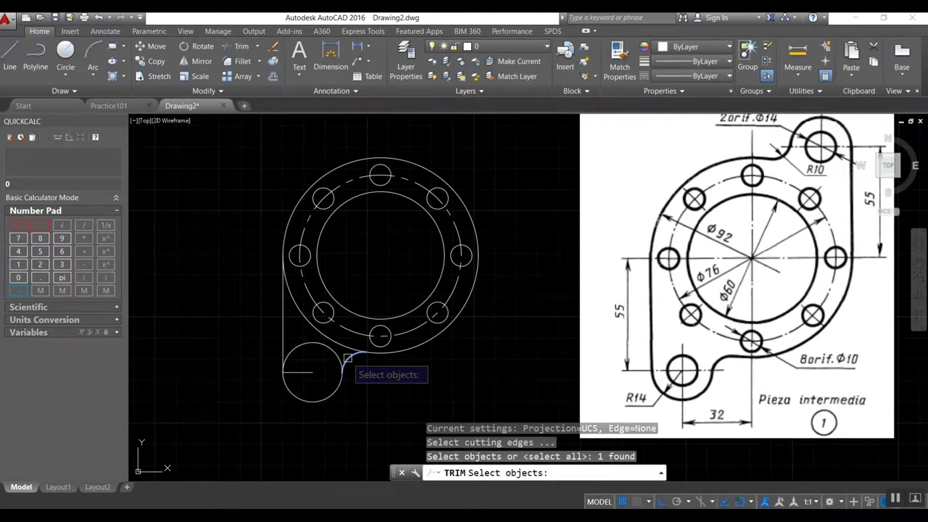
left_click(282, 323)
key("Return")
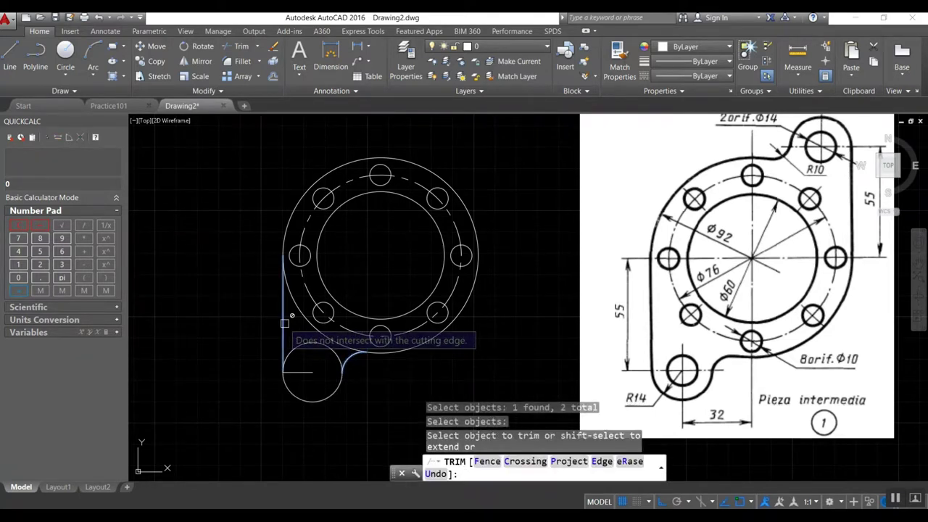
left_click(319, 297)
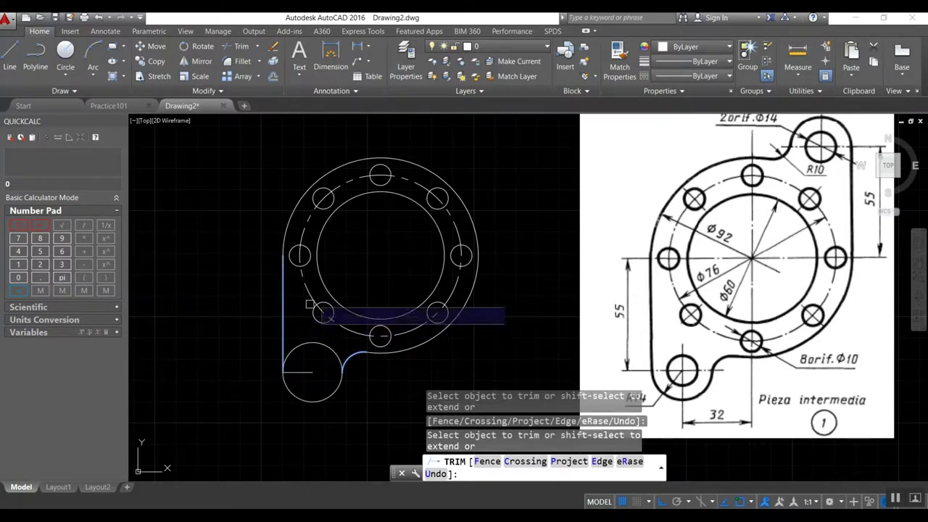
key("Return")
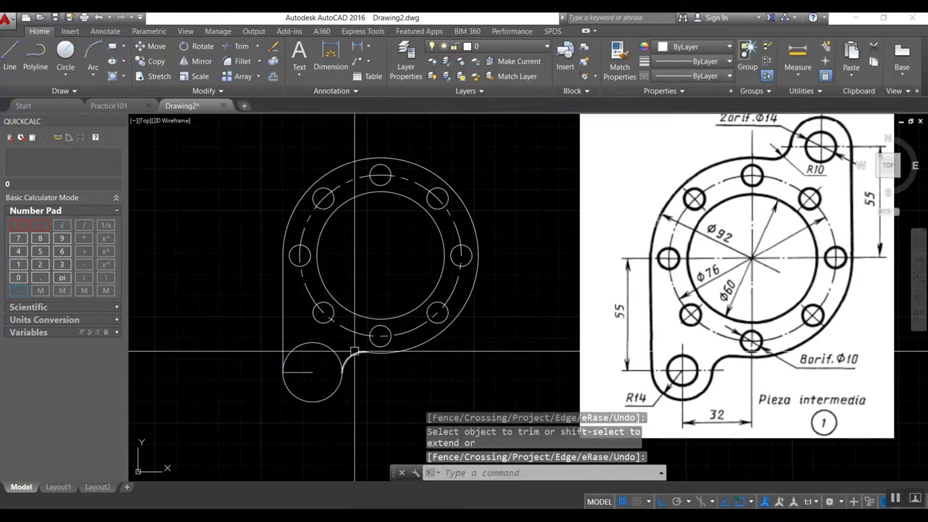
key("Return")
- Trim the lower lug circles into a rounded outline and regenerate the display
left_click(312, 342)
left_click(283, 333)
key("Return")
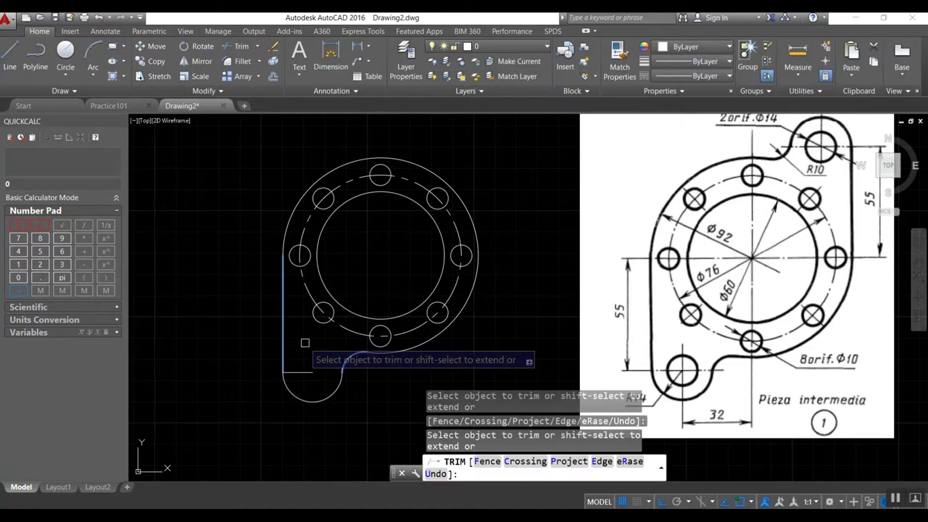
scroll(308, 348, "up", 5)
scroll(312, 370, "up", 2)
scroll(320, 360, "down", 7)
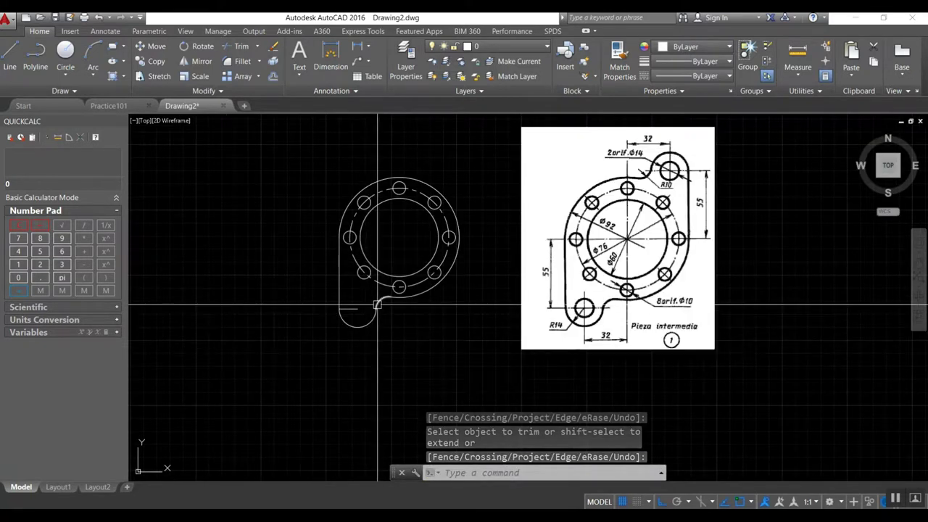
type("r")
key("Return")
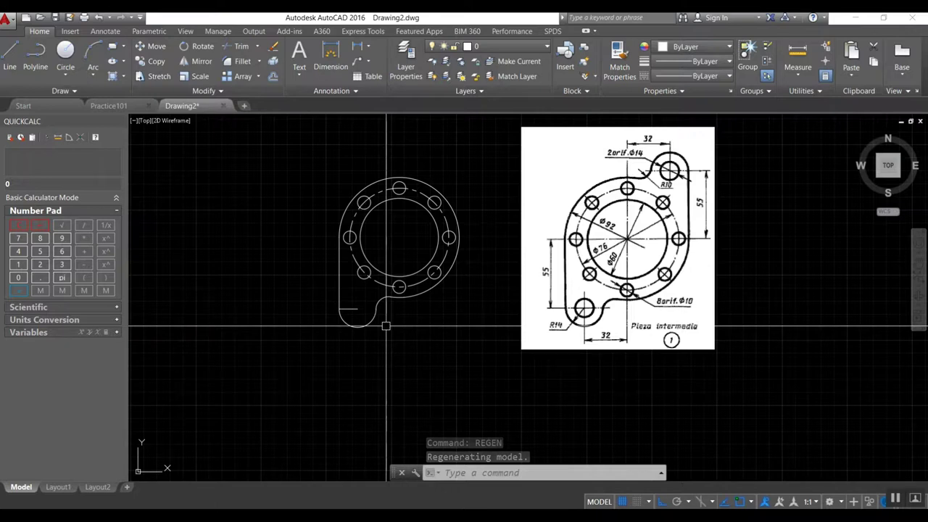
- Add a 14-diameter hole circle at the centre of the lower-left lug
type("c")
key("Return")
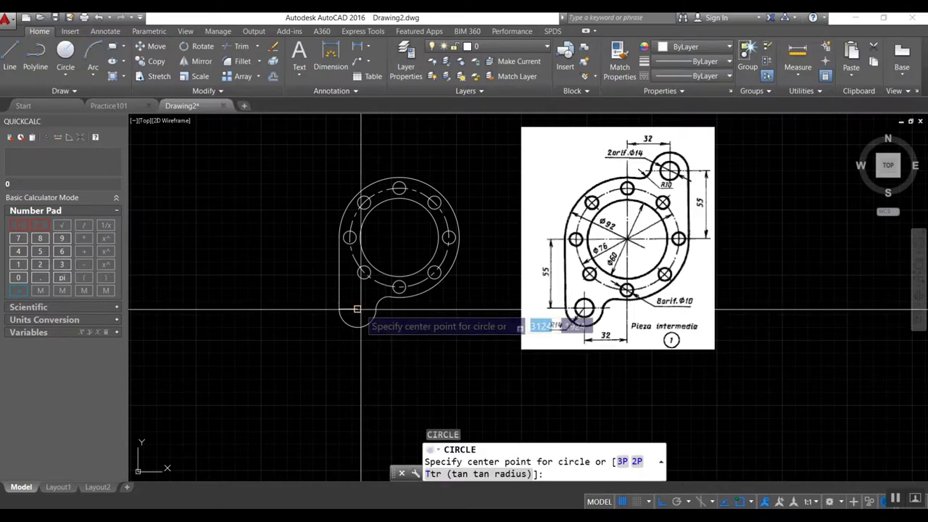
left_click(357, 309)
type("d")
key("Return")
type("14")
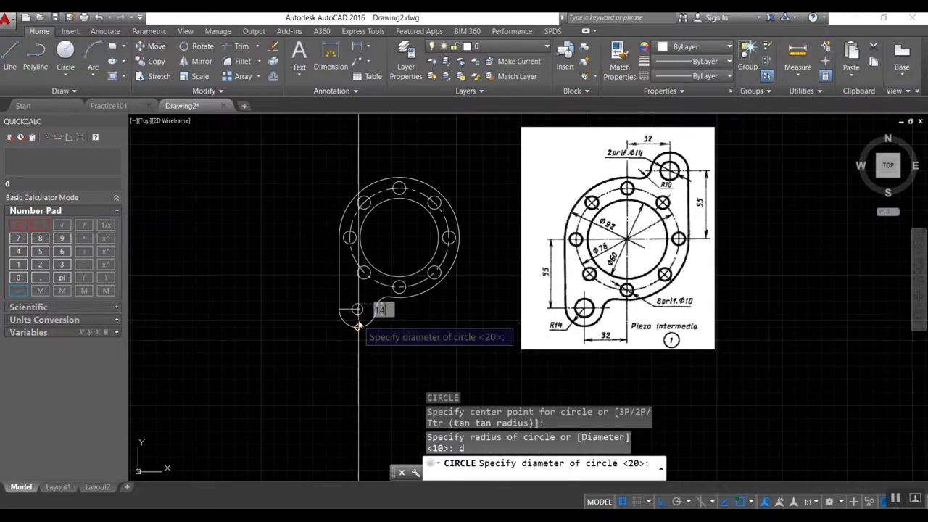
key("Return")
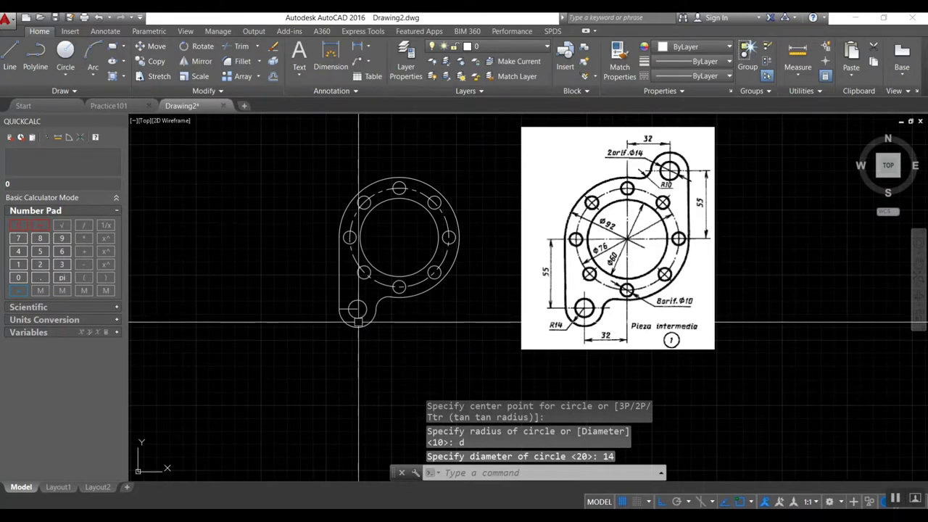
- Erase the leftover helper object at the lug centre
type("e")
key("Return")
left_click(356, 310)
key("Return")
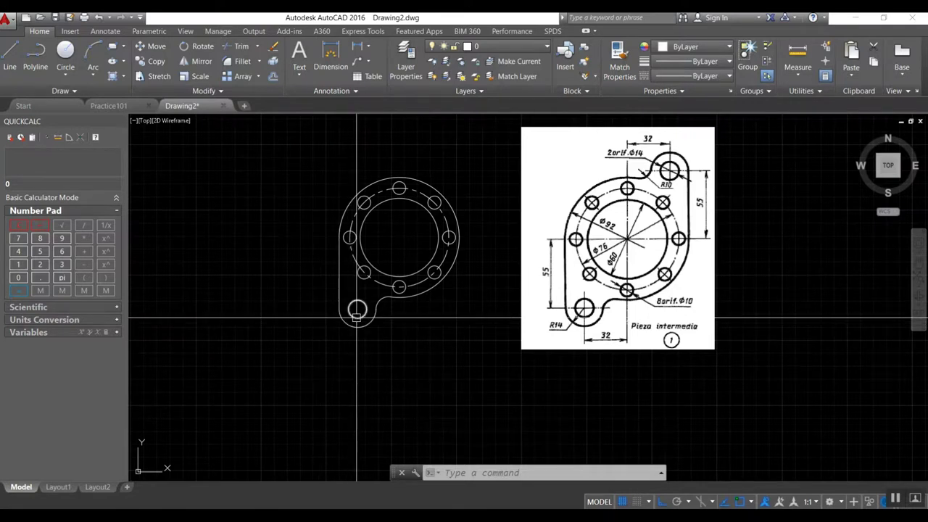
type("l")
key("Return")
- Draw a 55-unit line upward beside the big circle with a 14-unit horizontal leg
left_click(449, 237)
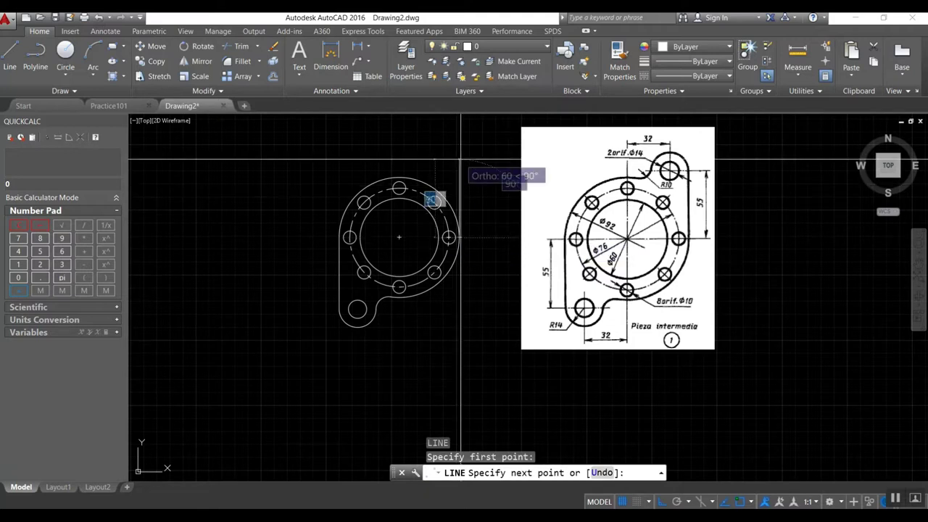
type("55")
key("Return")
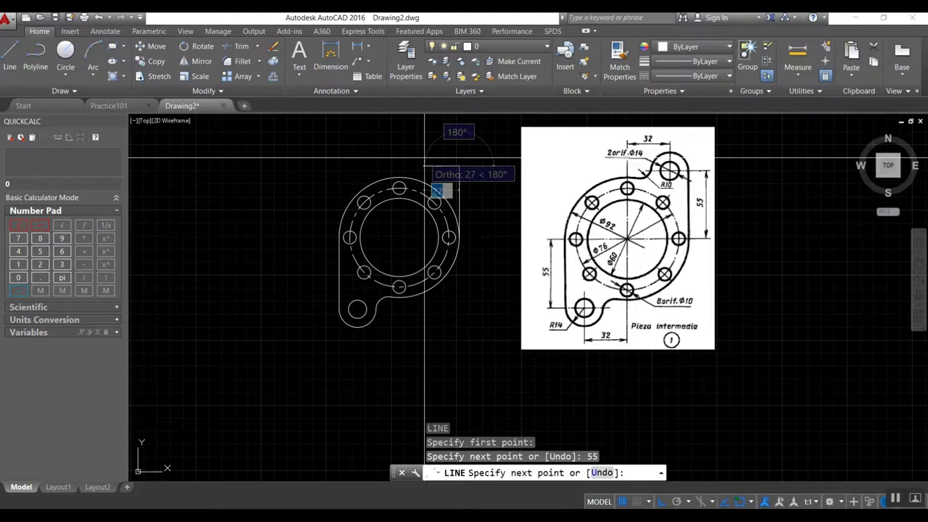
type("14")
key("Return")
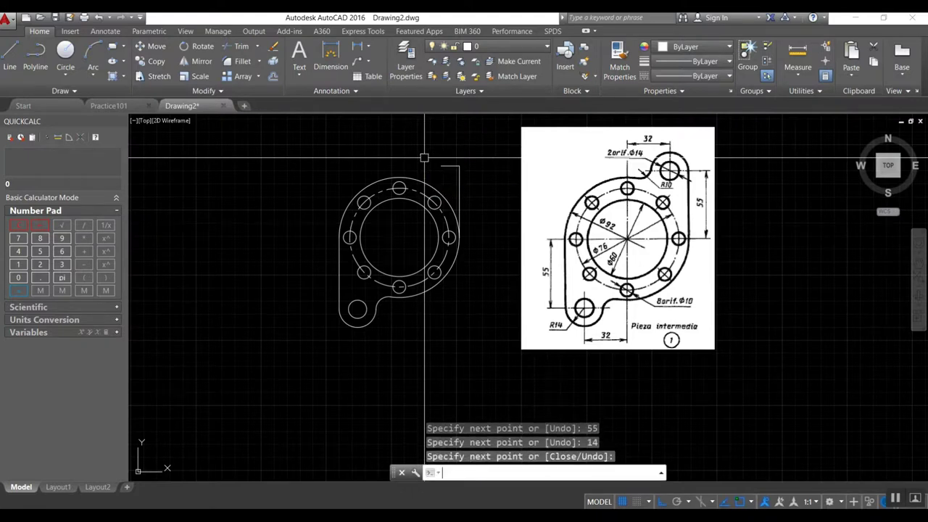
key("Return")
- Place a 14-diameter hole circle at the upper end of the guide line
type("c")
key("Return")
left_click(435, 164)
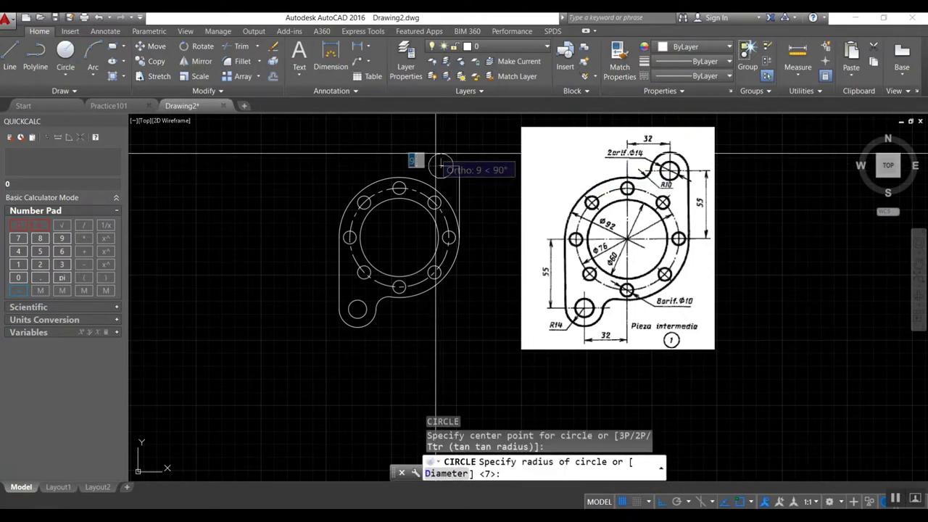
type("d")
key("Return")
type("14")
key("Return")
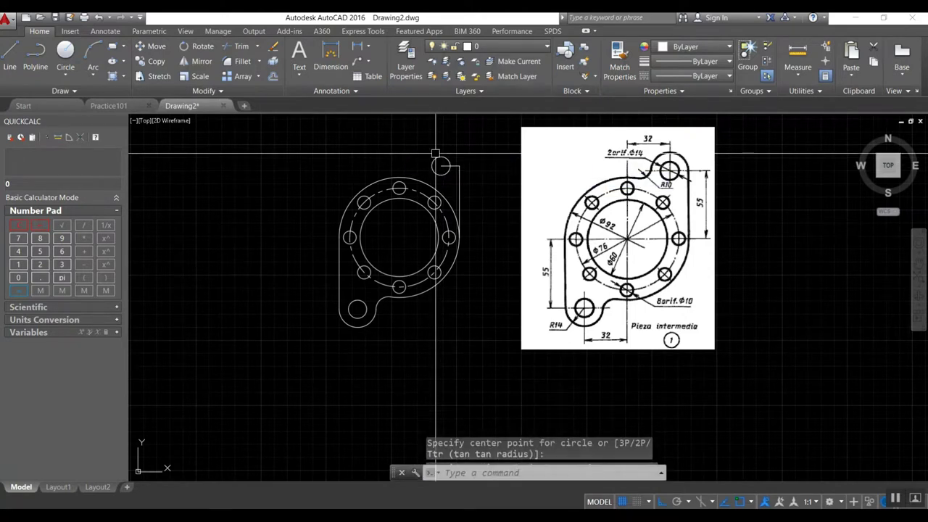
key("Return")
key("Return")
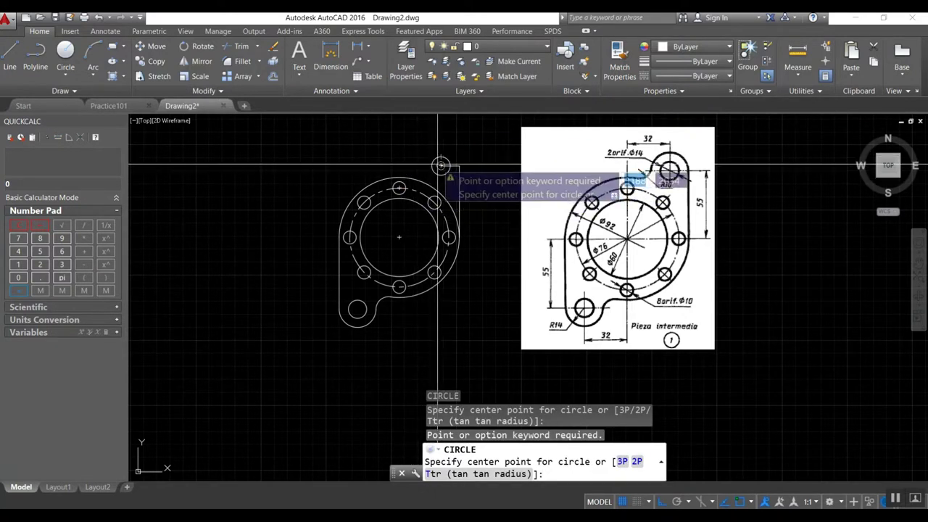
- Bring the upper-right lug into view and erase the unwanted extra circle
scroll(435, 175, "up", 2)
scroll(436, 174, "up", 2)
middle_click_drag(436, 174, 326, 190)
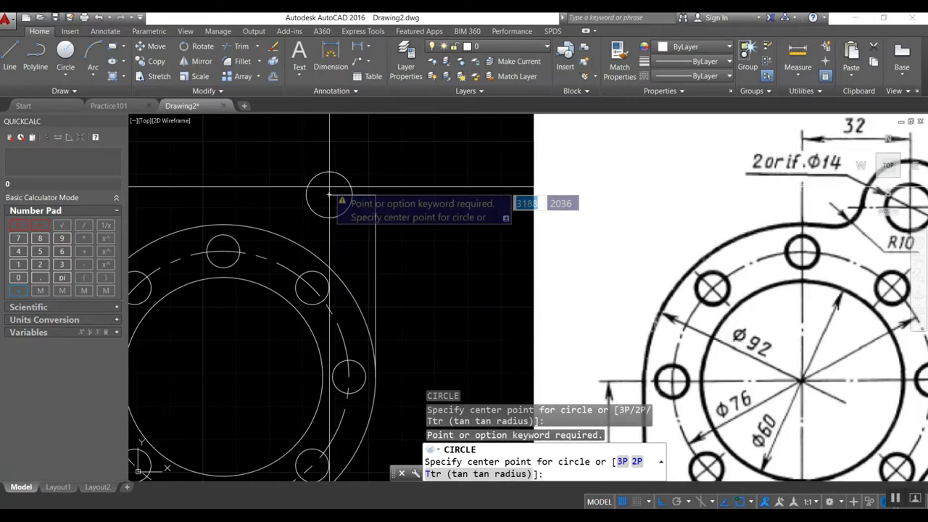
middle_click_drag(384, 218, 316, 232)
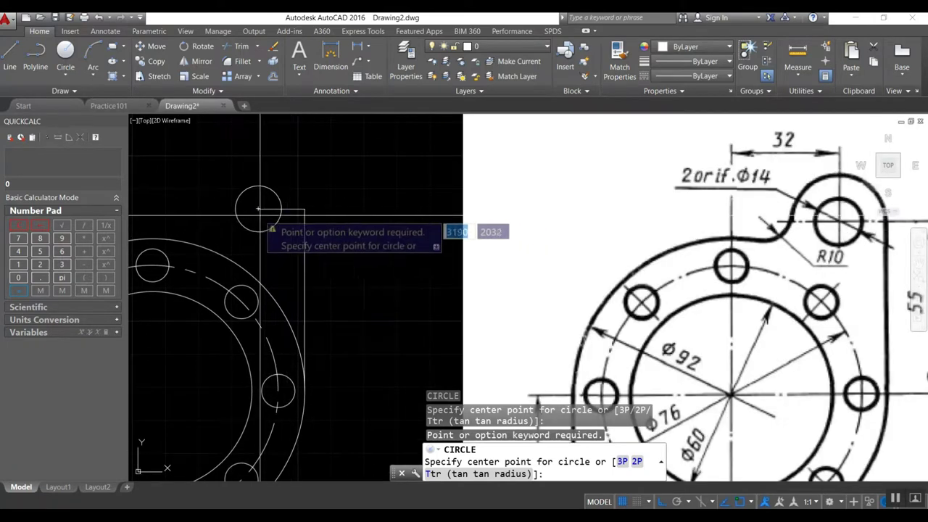
left_click(258, 209)
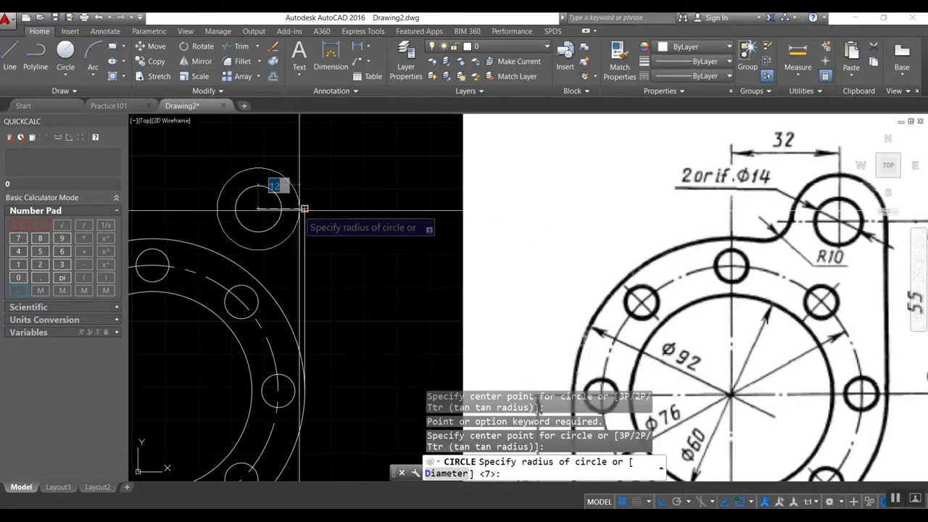
key("Escape")
type("e")
key("Return")
left_click(299, 184)
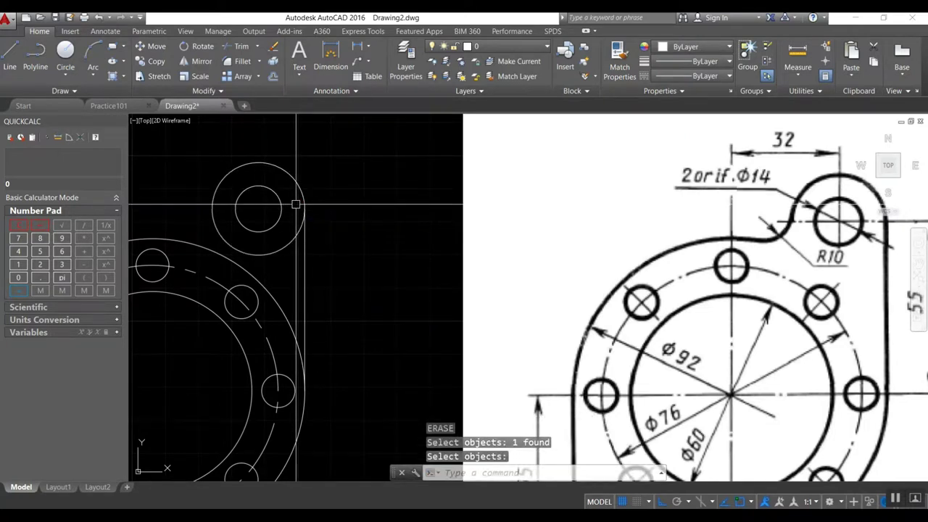
- Draw an R10 circle tangent to the upper lug circle and the large outer circle
key("Return")
type("t")
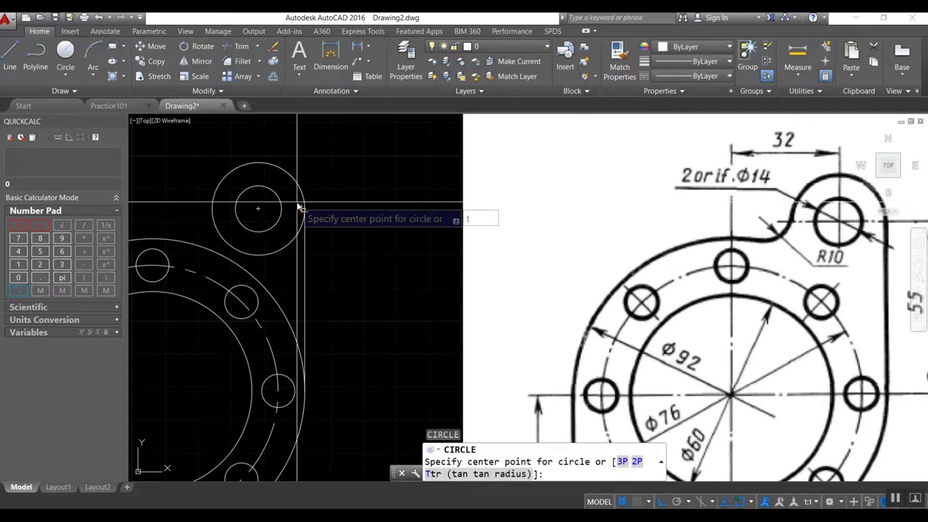
key("Return")
left_click(215, 234)
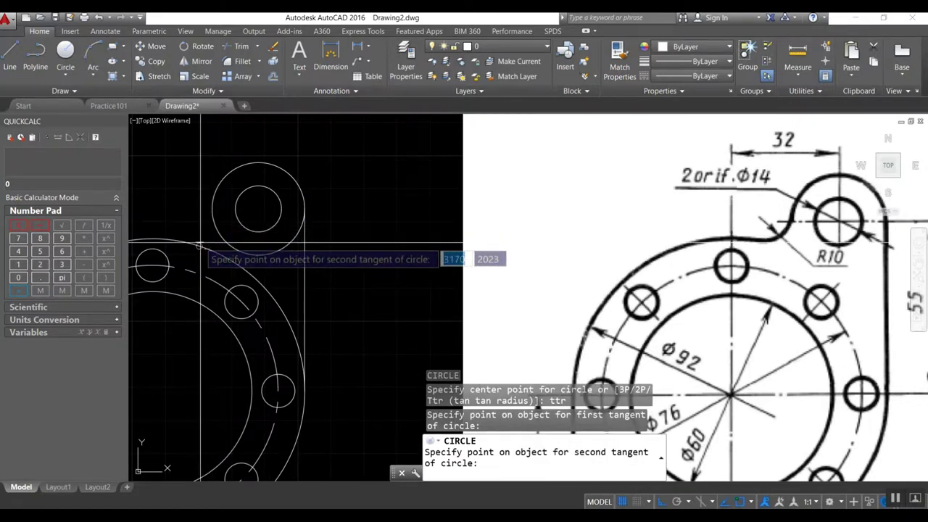
left_click(201, 237)
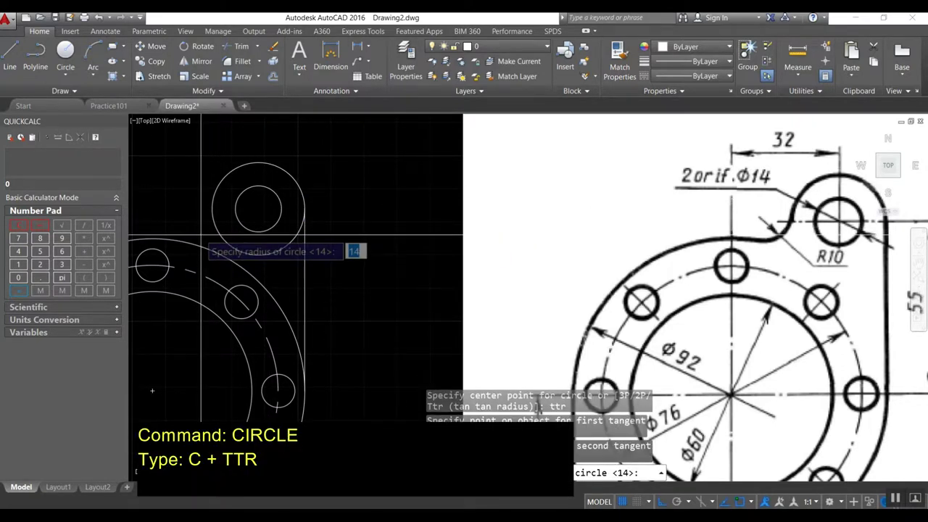
type("10")
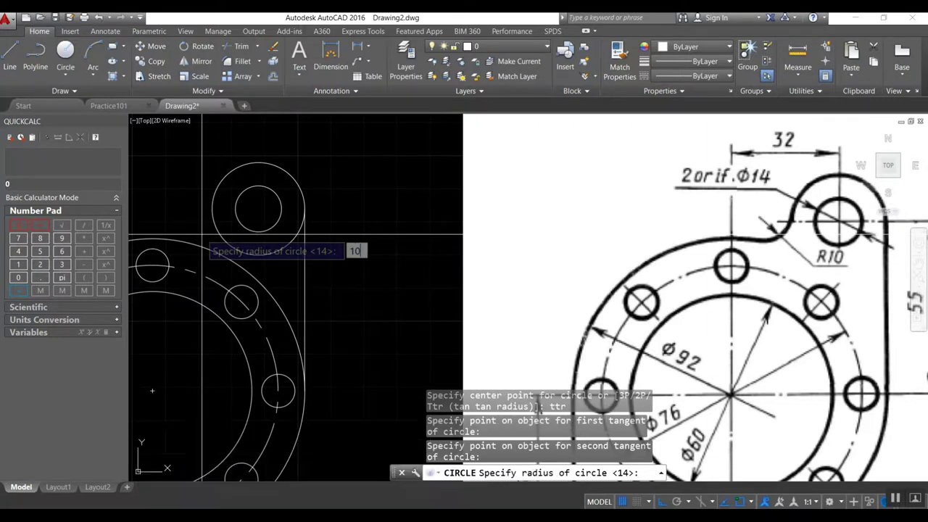
key("Return")
- Trim the R10 circle into a fillet arc between the large circle and upper lug circle
type("tr")
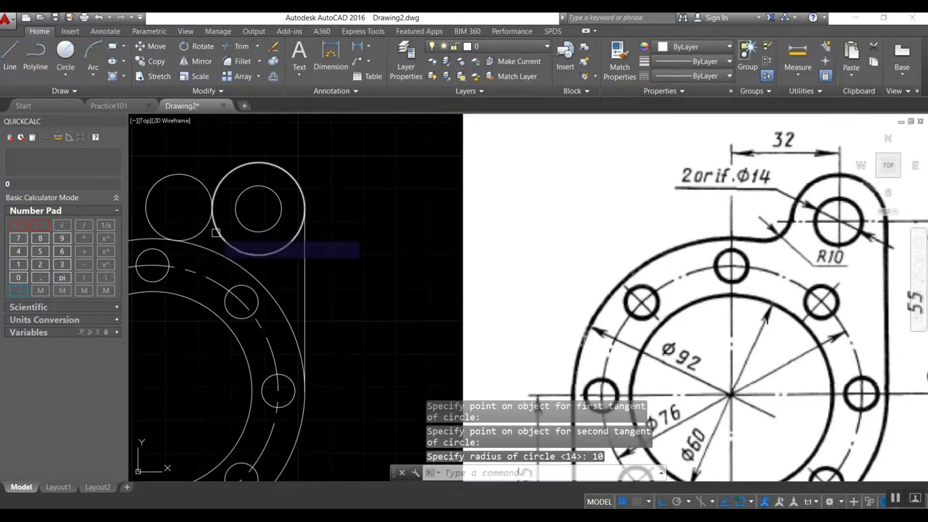
key("Return")
left_click(213, 250)
left_click(213, 200)
key("Return")
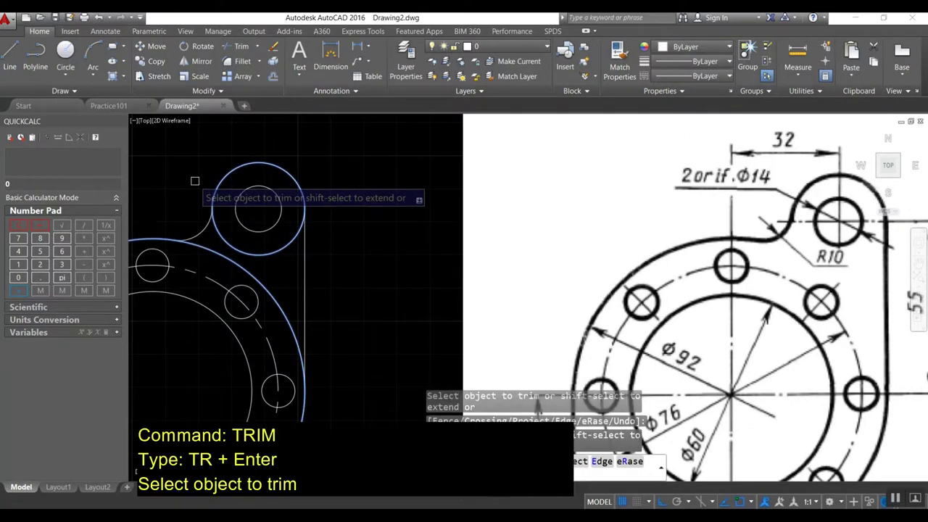
left_click(195, 180)
key("Return")
key("Return")
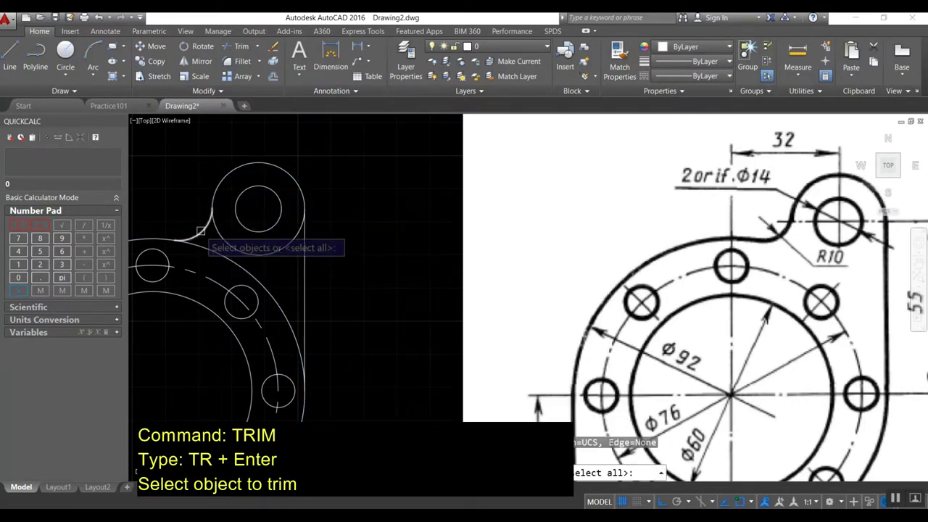
- Cut off the upper lug circle's lower arc against the fillet arc and right edge
left_click(200, 233)
left_click(303, 310)
key("Return")
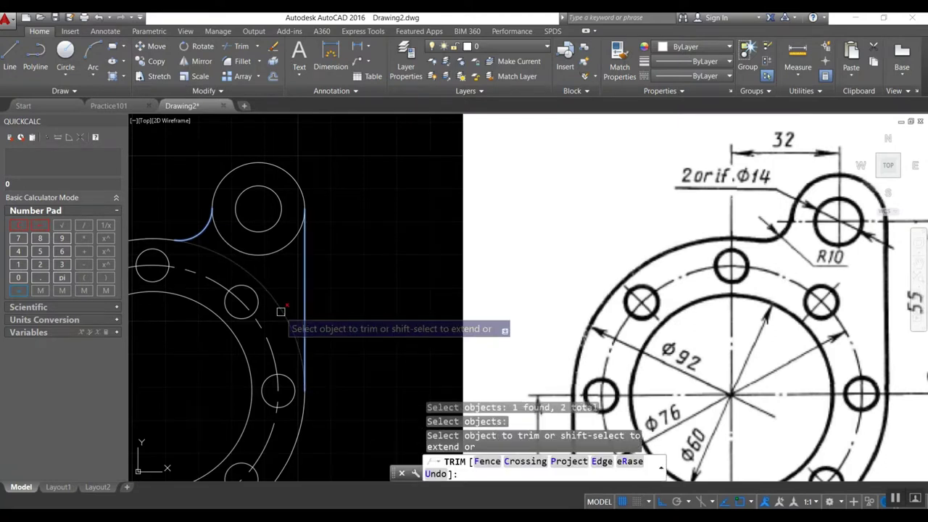
left_click(277, 253)
scroll(342, 198, "down", 3)
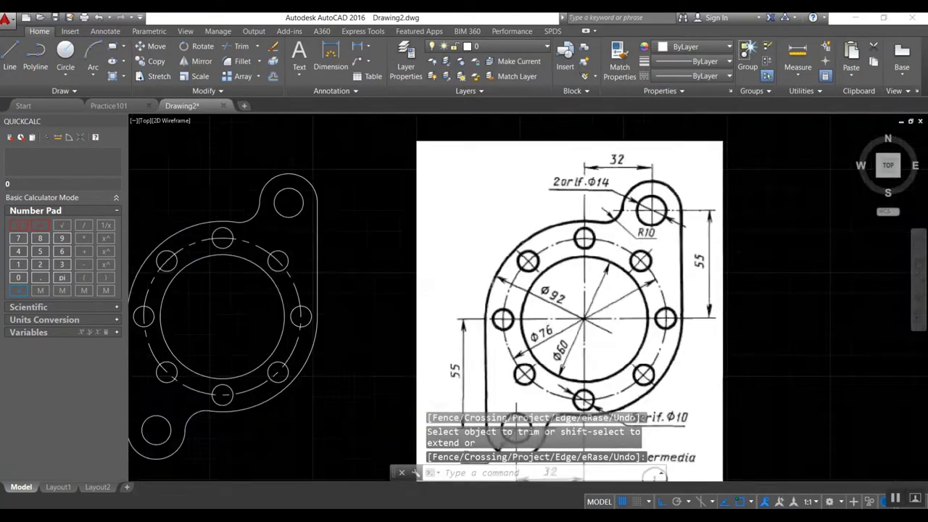
scroll(342, 198, "down", 3)
scroll(342, 198, "up", 2)
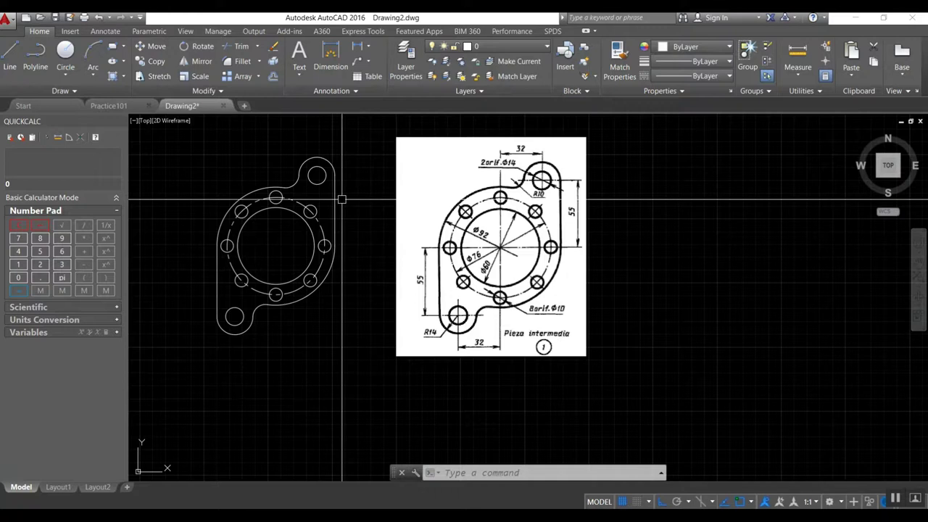
middle_click_drag(342, 198, 368, 230)
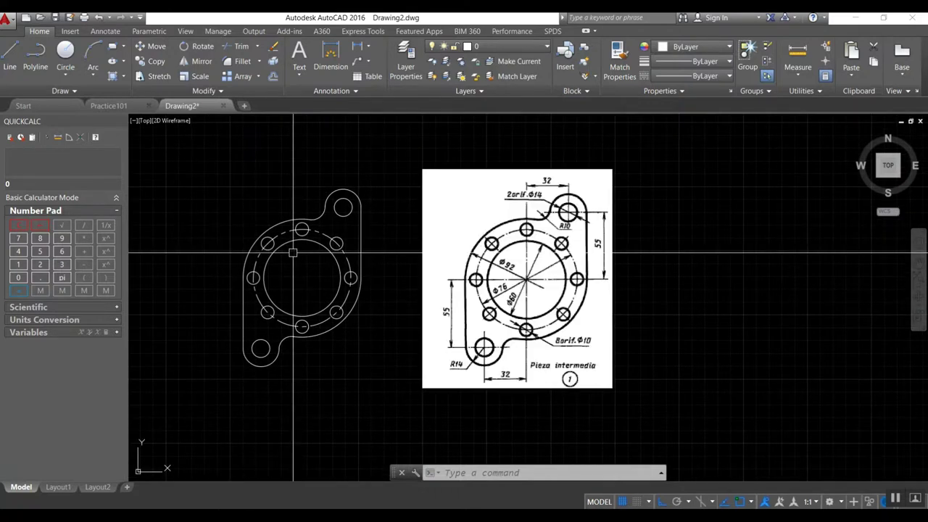
type("dli")
- Add two 32 linear dimensions, one below the lower lug hole and one above the upper
key("Return")
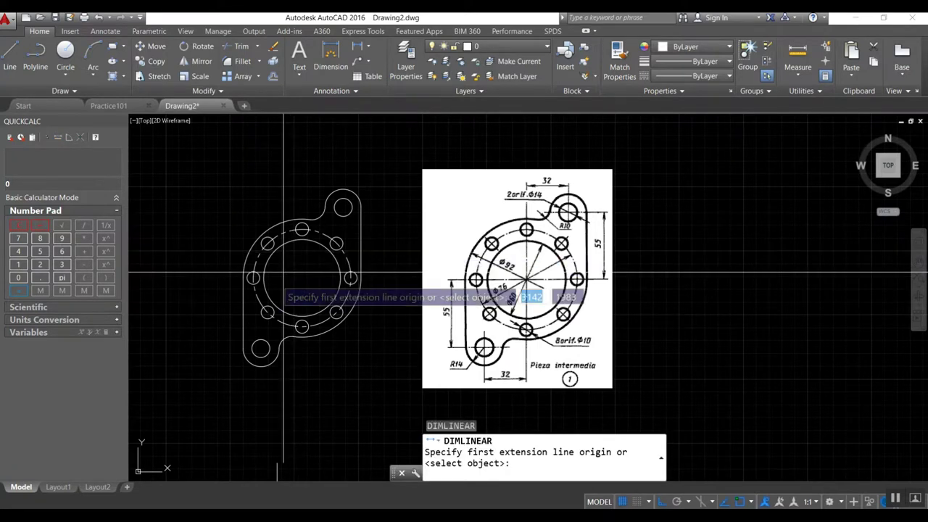
left_click(261, 348)
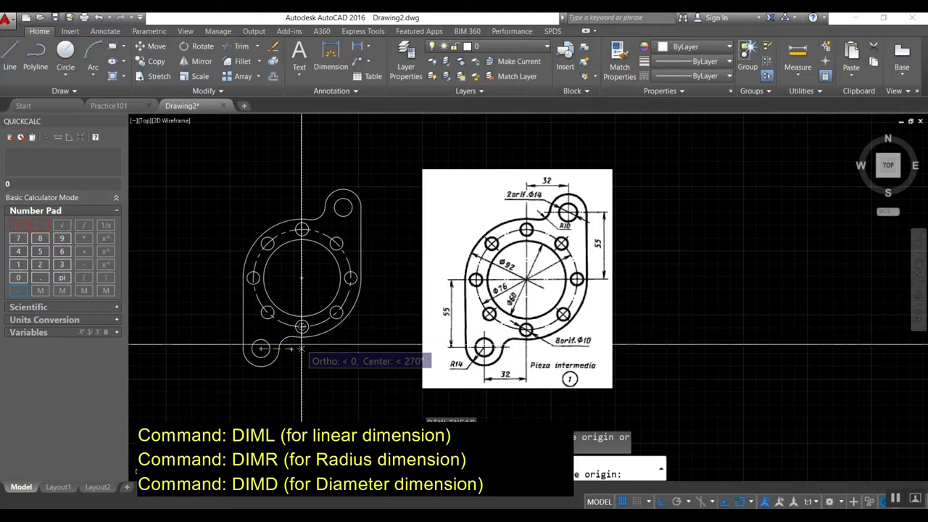
left_click(302, 349)
left_click(282, 378)
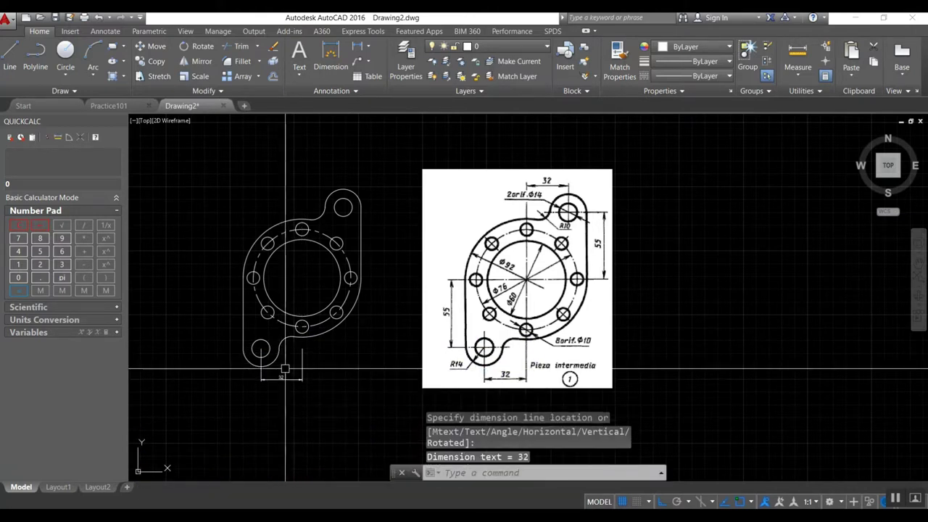
scroll(284, 370, "up", 2)
middle_click_drag(312, 290, 254, 355)
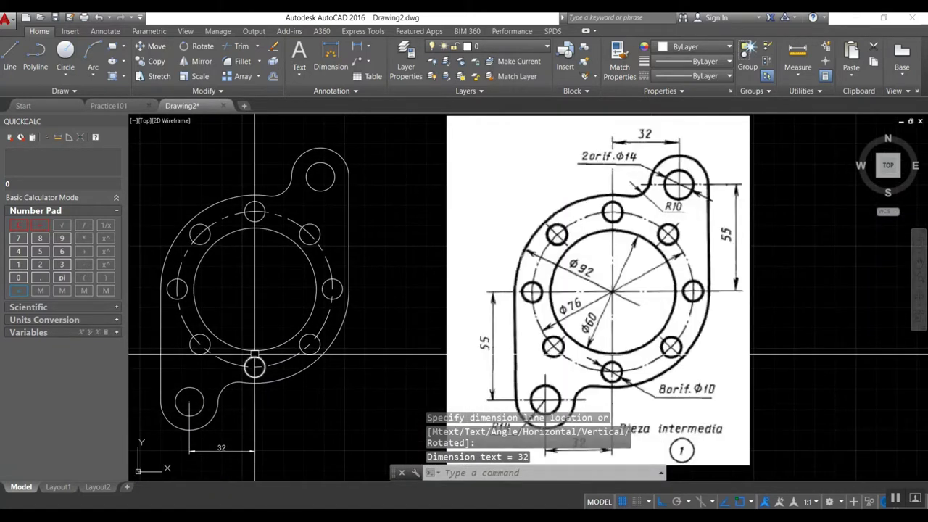
left_click(255, 211)
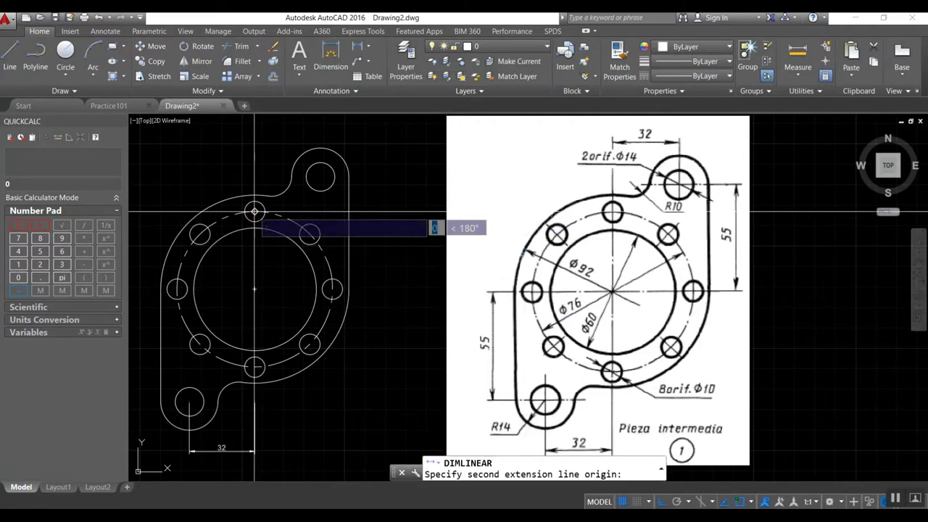
left_click(319, 176)
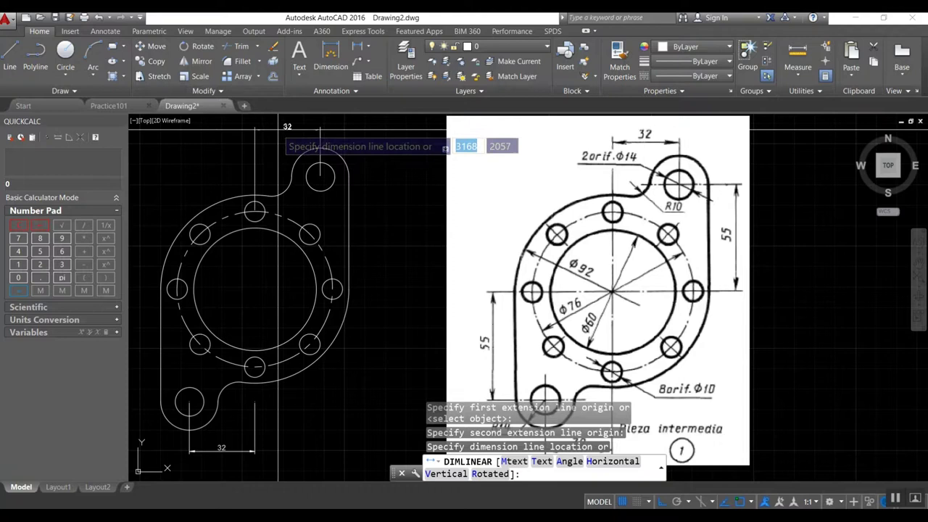
left_click(274, 127)
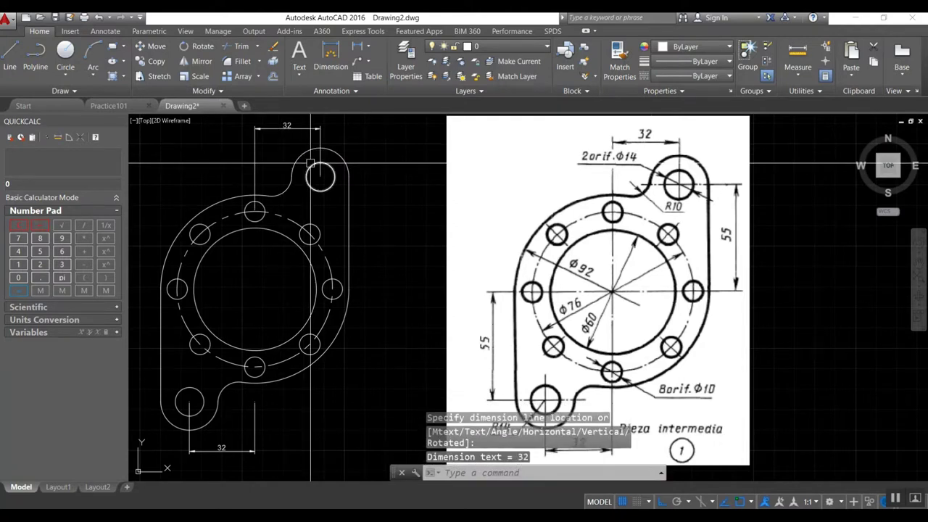
- Dimension the upper fillet arc with radius R10
type("di")
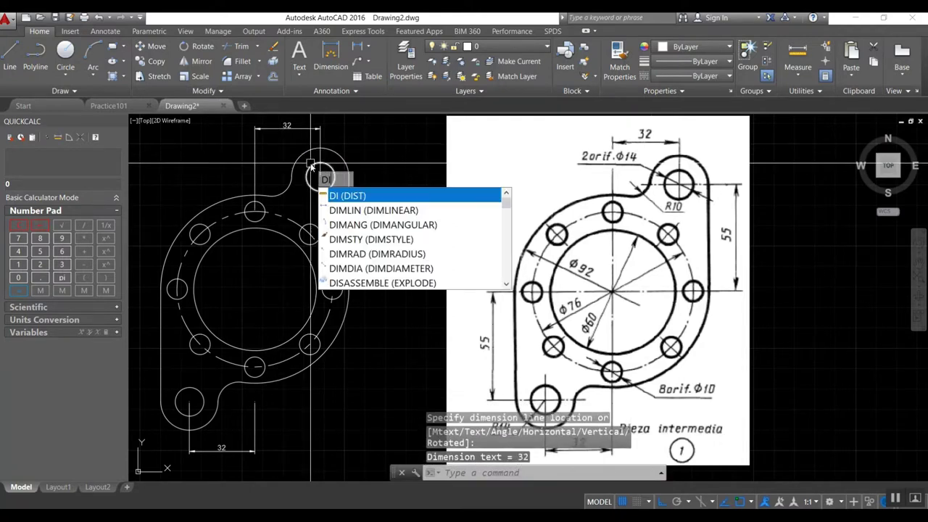
key("Return")
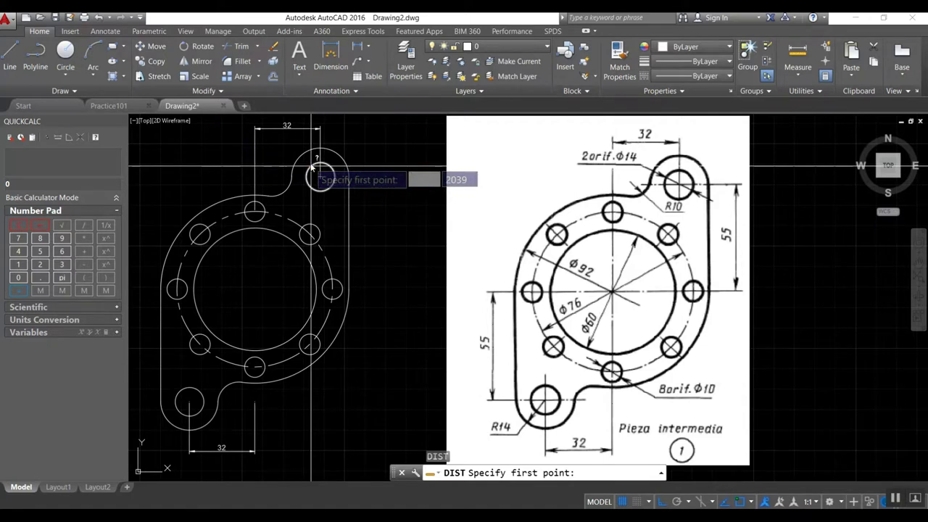
key("Escape")
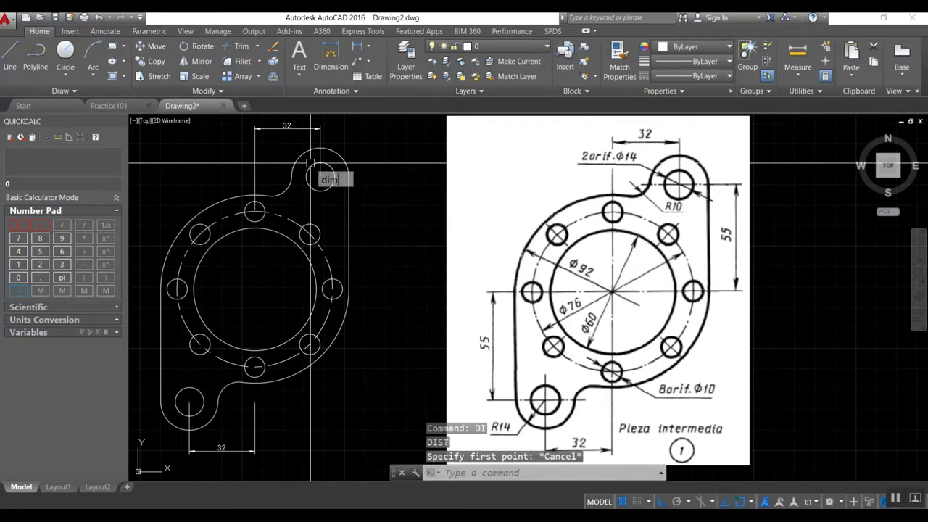
type("r")
key("Return")
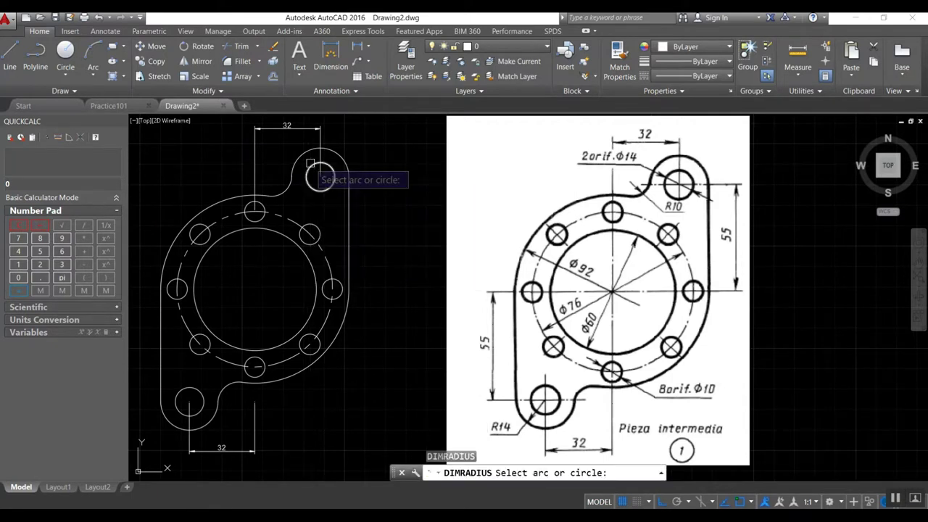
left_click(286, 186)
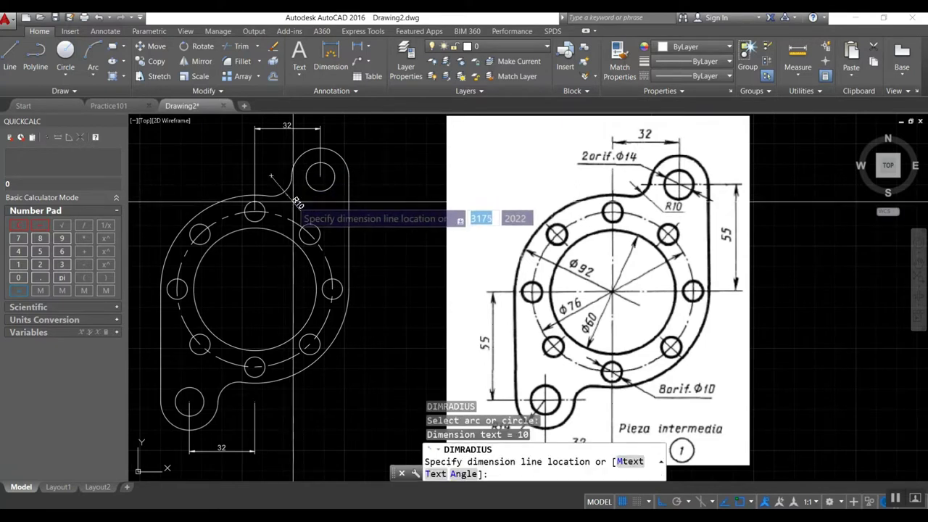
left_click(297, 200)
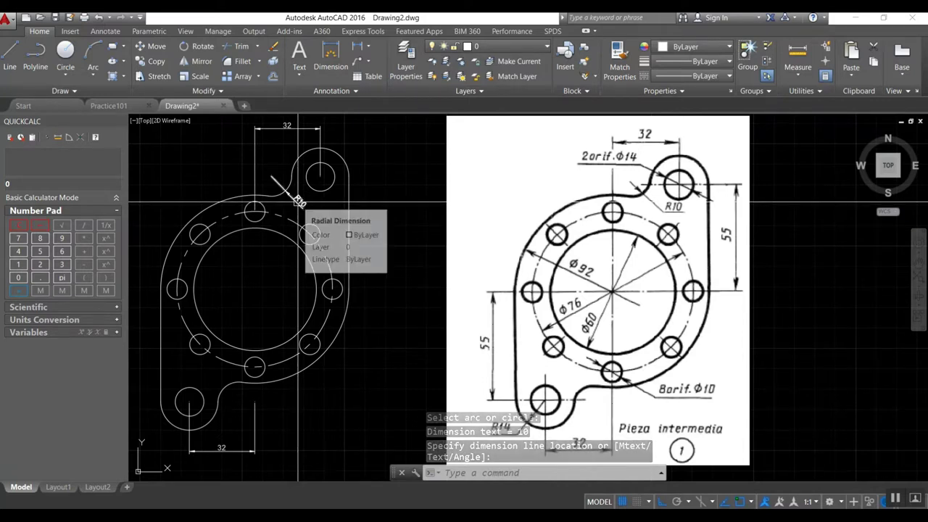
- Dimension the lower-left lug arc with radius R14
key("Return")
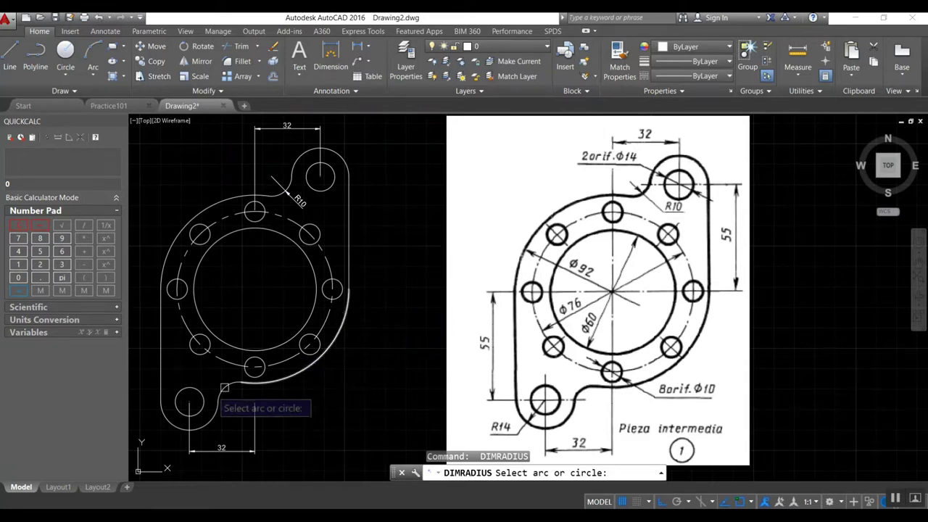
left_click(168, 420)
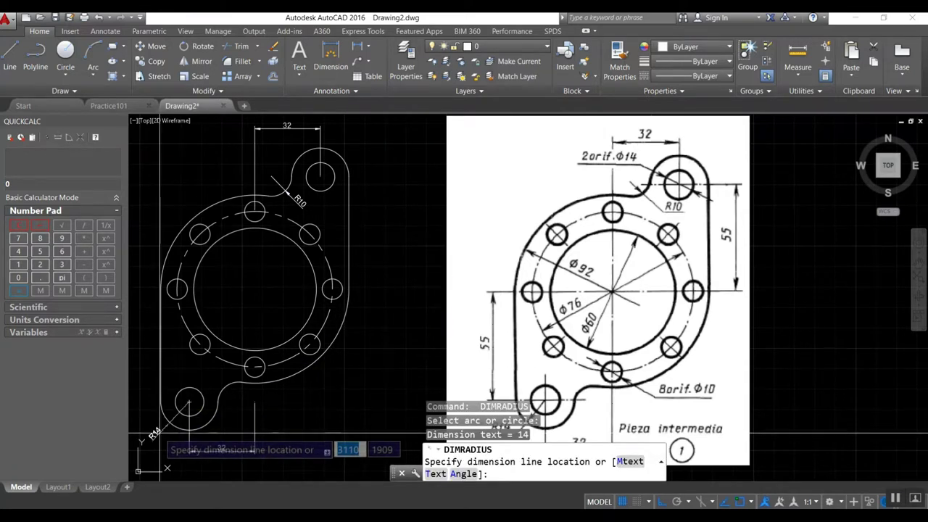
left_click(145, 438)
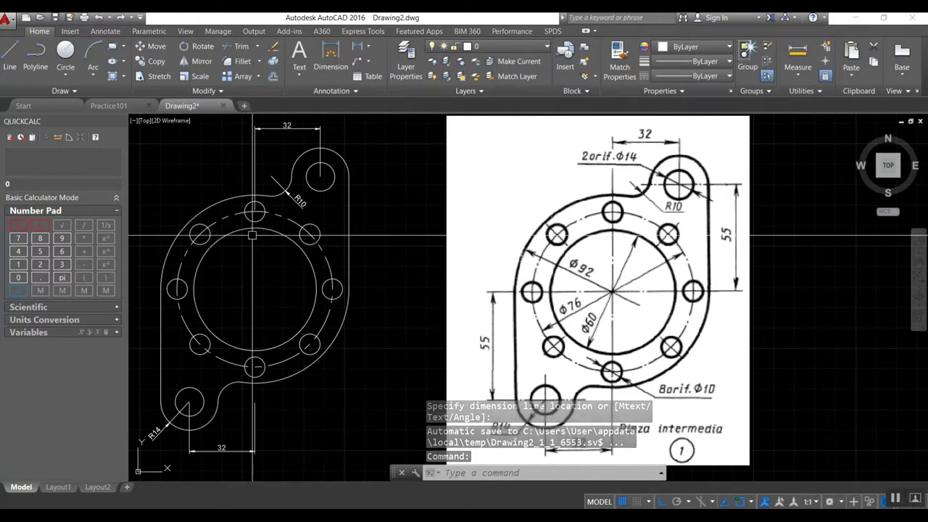
type("c")
key("Return")
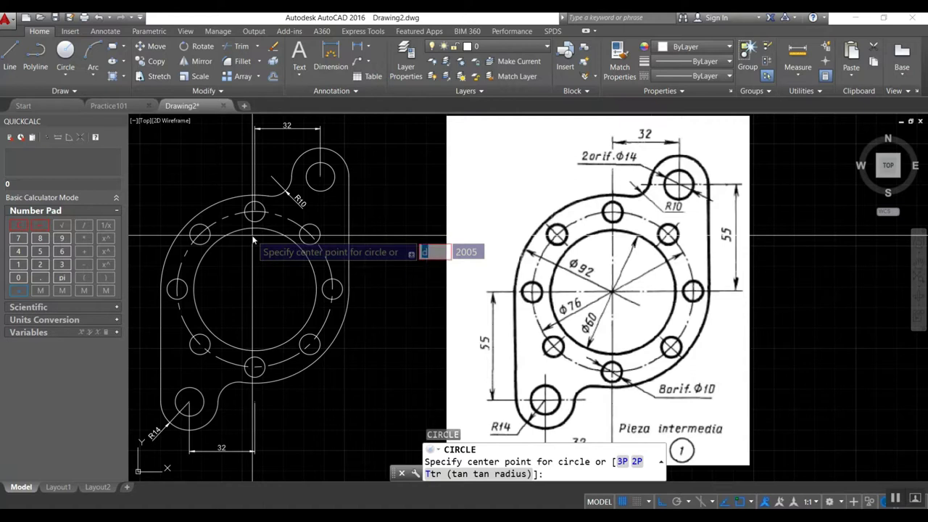
key("Escape")
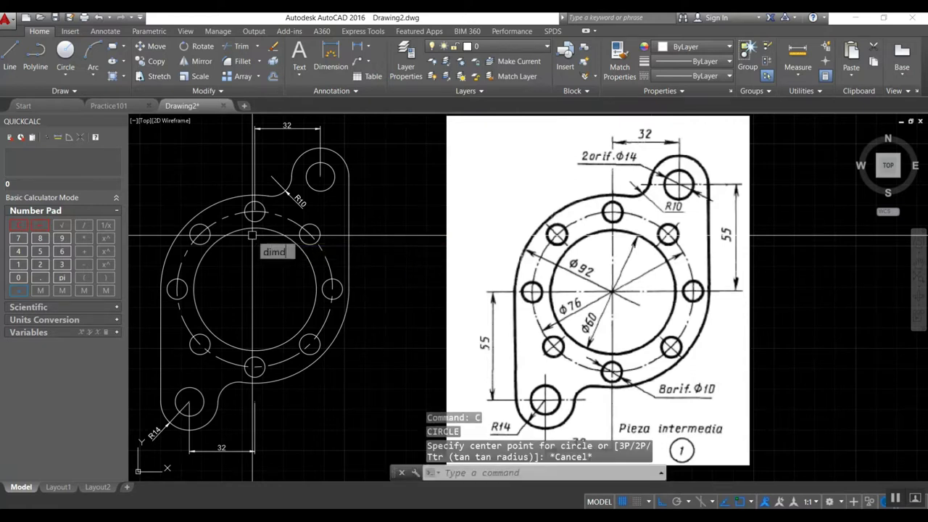
- Add diameter dimensions Ø10 on the bottom bolt hole and Ø92 on the bolt circle
key("Return")
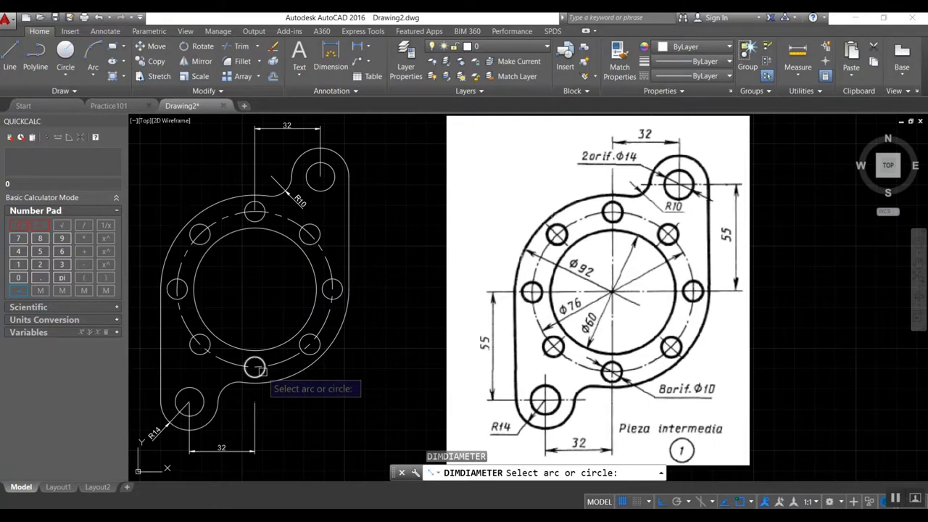
left_click(262, 368)
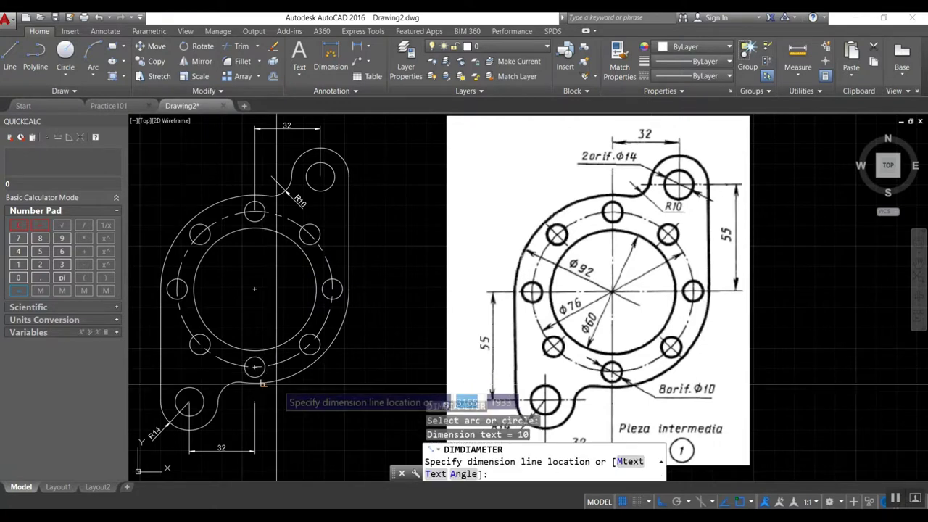
left_click(313, 397)
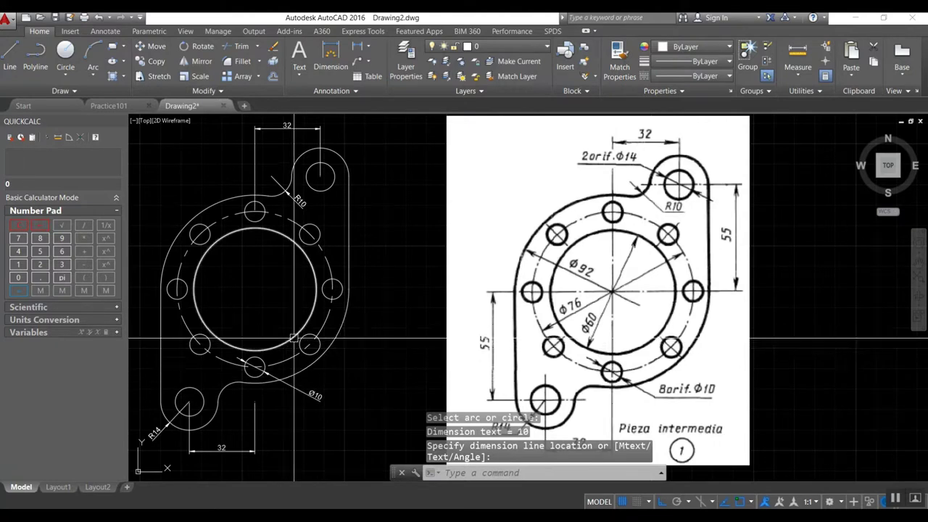
key("Return")
left_click(181, 268)
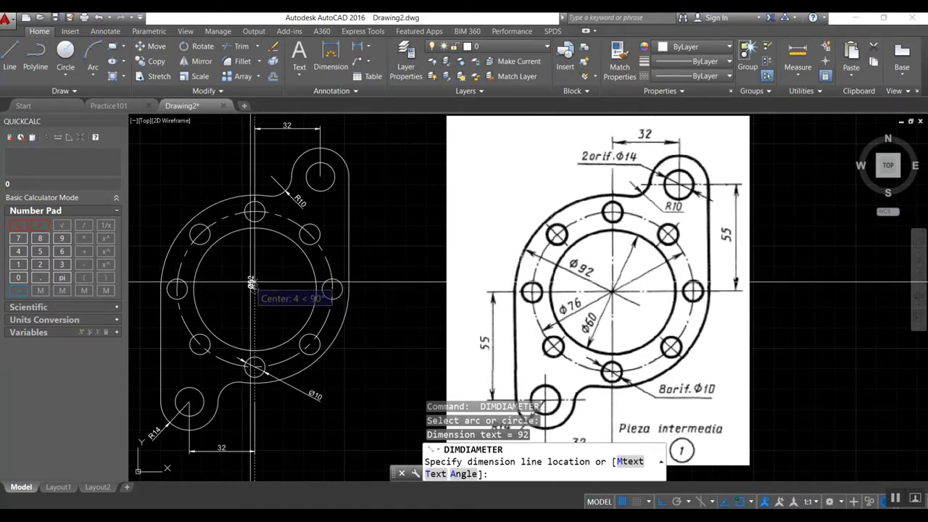
middle_click_drag(251, 285, 319, 311)
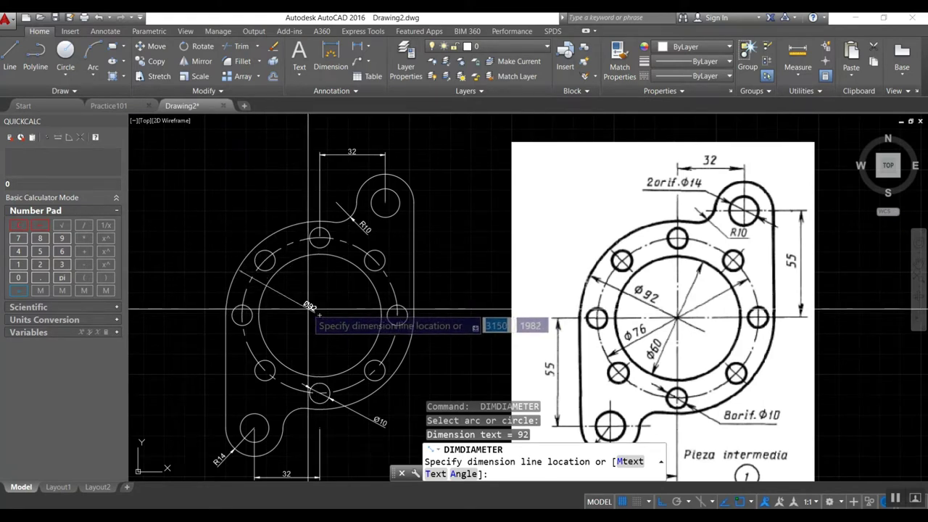
left_click(309, 306)
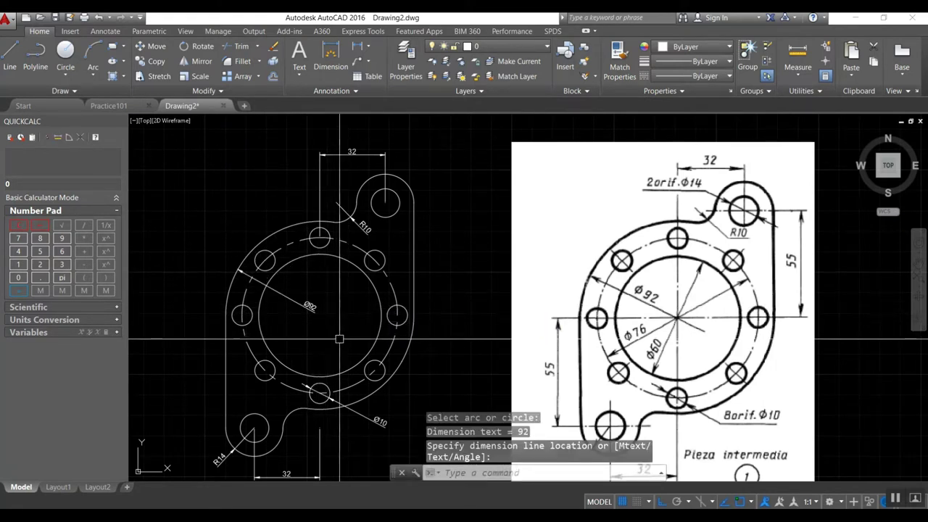
- Add the Ø60 and Ø76 diameter dimensions to the inner circles
key("Return")
left_click(341, 256)
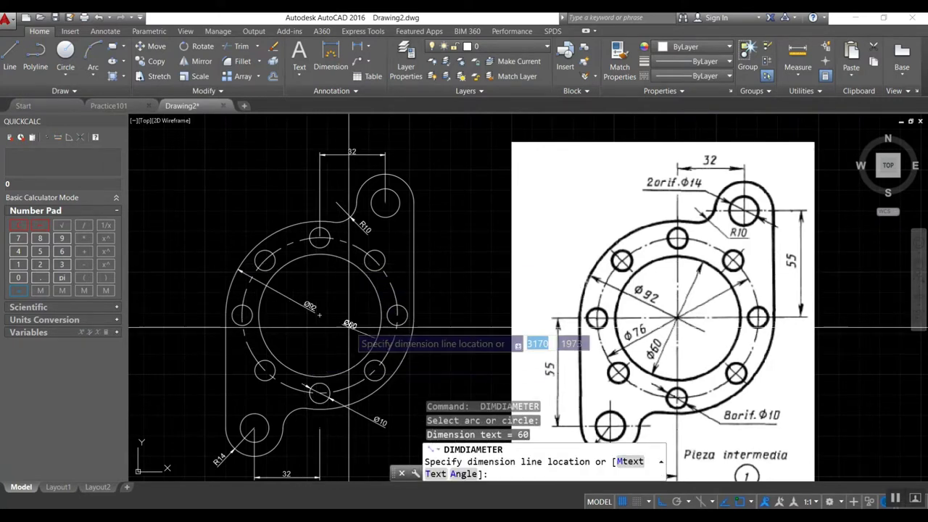
left_click(311, 332)
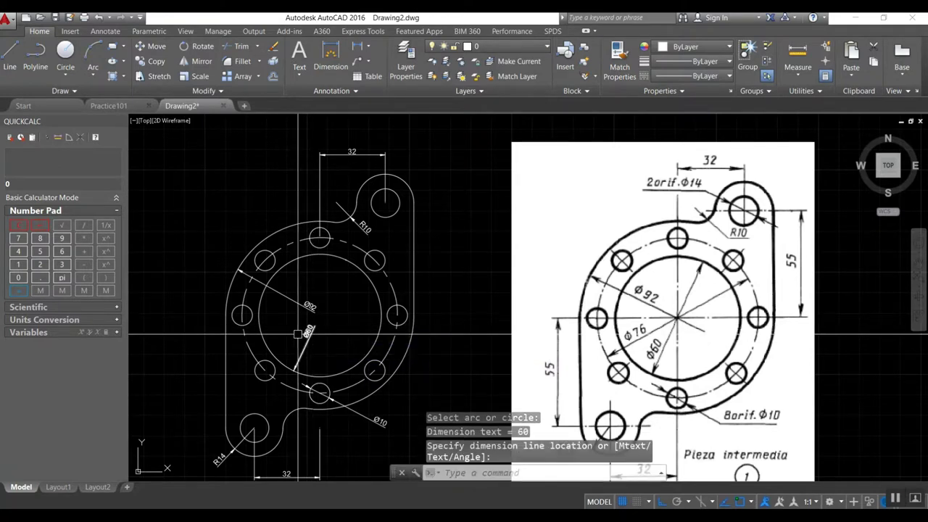
key("Return")
left_click(270, 350)
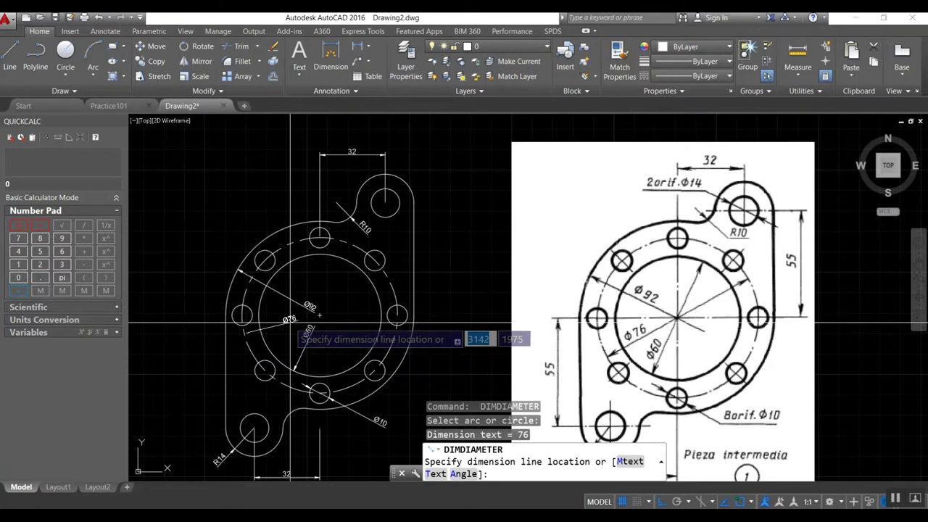
left_click(292, 322)
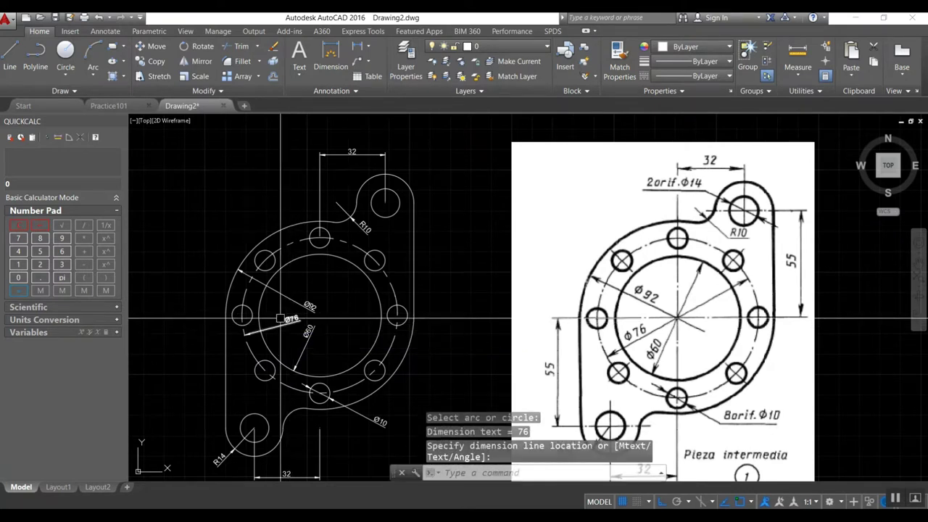
- Add the vertical 55 dimension left of the flange, snapping to the circle's quadrant
type("dli")
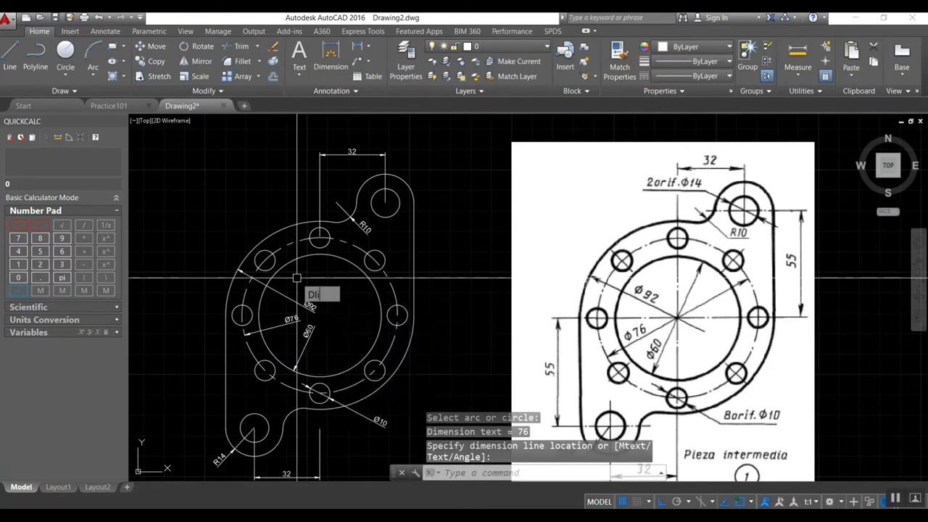
key("Return")
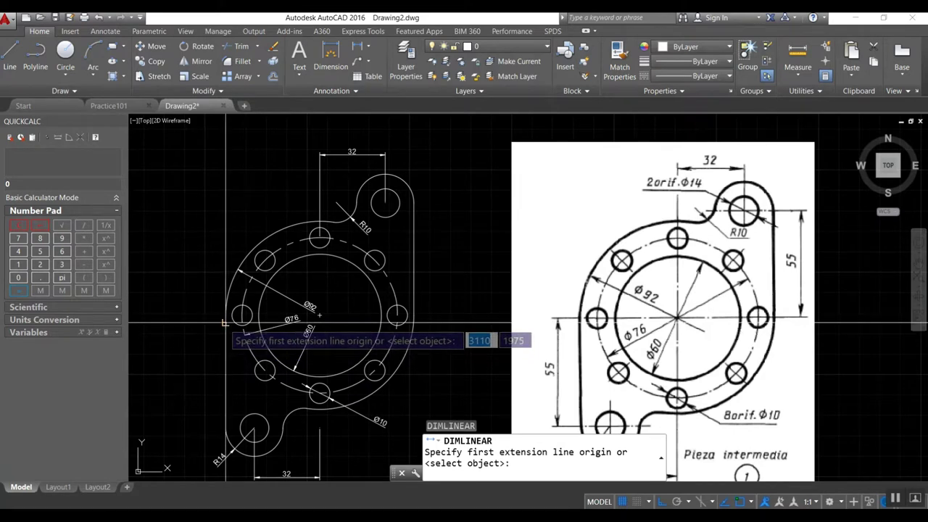
left_click(225, 324)
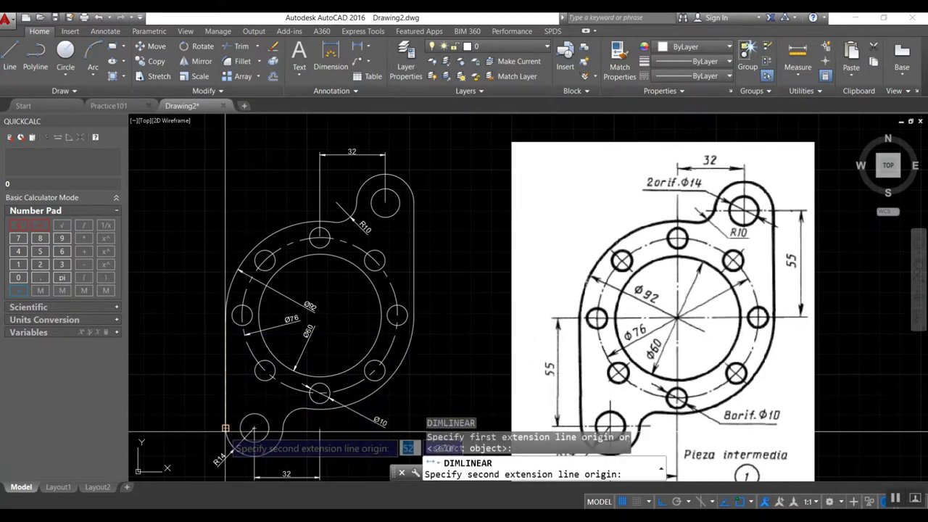
left_click(224, 428)
key("Escape")
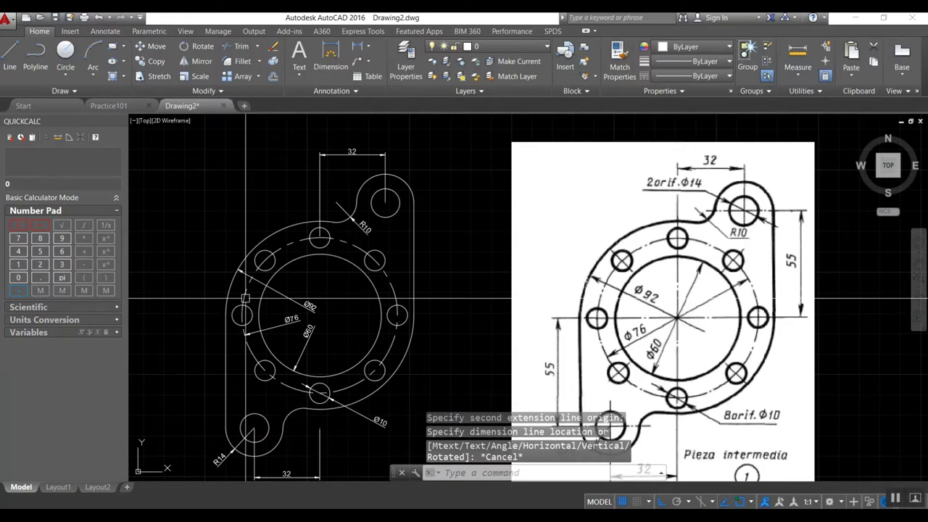
scroll(245, 297, "down", 2)
key("Return")
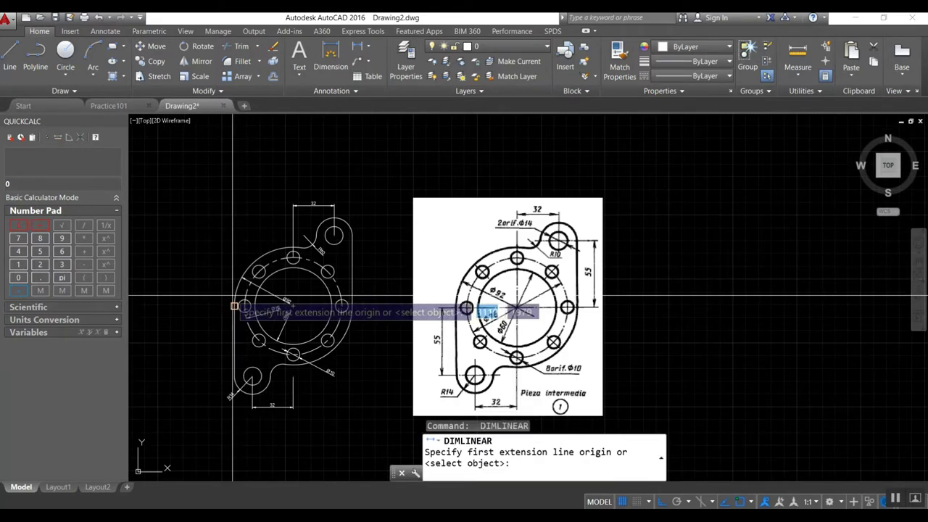
right_click(233, 295, "shift")
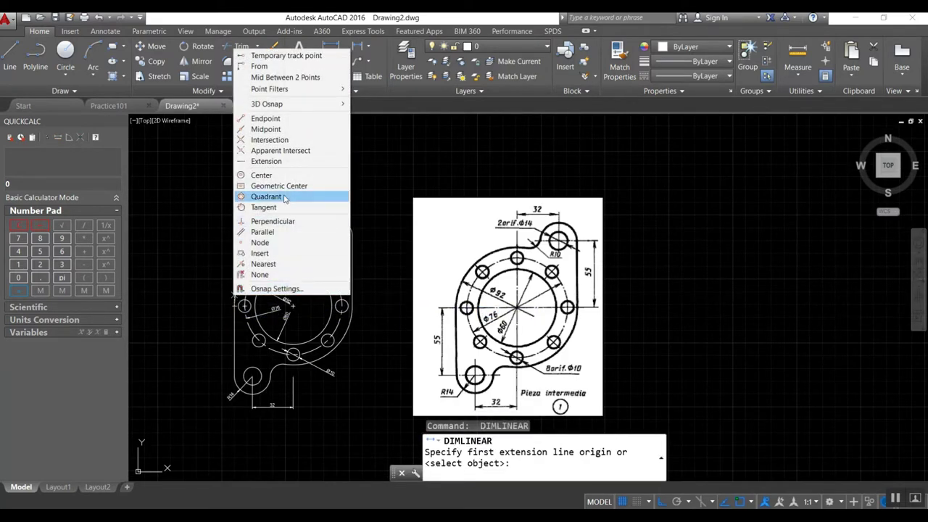
left_click(283, 197)
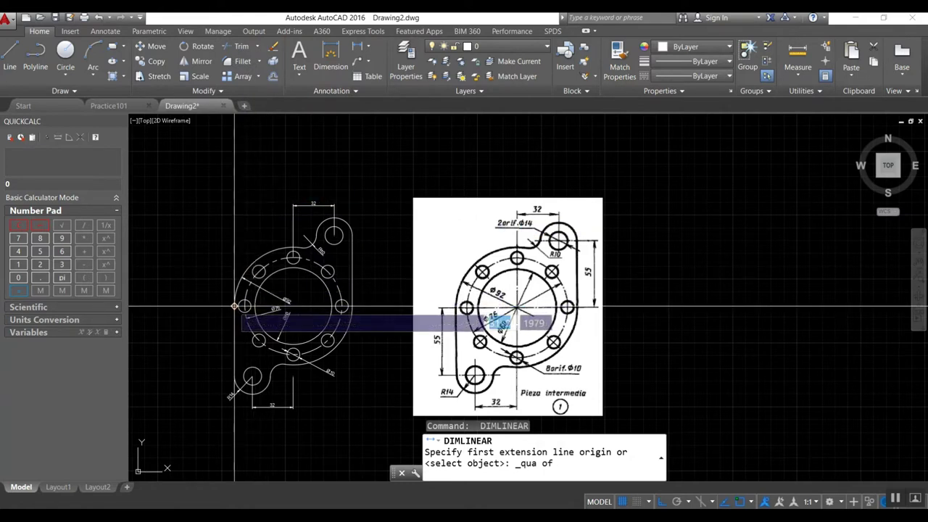
left_click(235, 306)
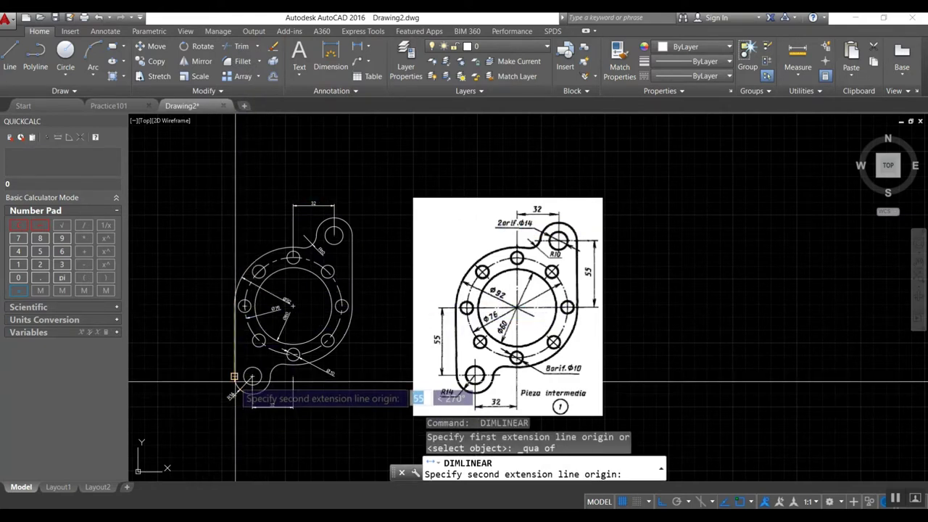
left_click(234, 376)
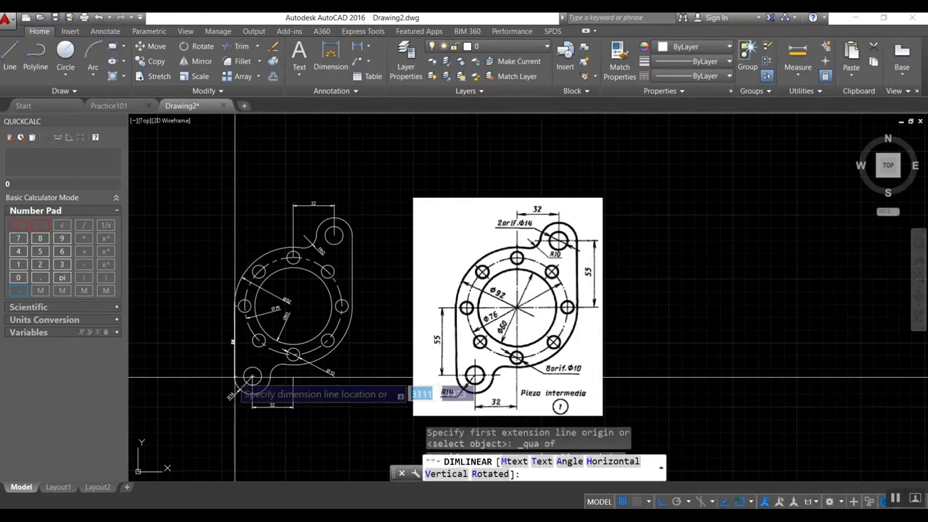
left_click(213, 362)
- Add the vertical 55 dimension right of the flange, from the upper lobe's quadrant
scroll(213, 343, "up", 3)
scroll(213, 341, "down", 2)
scroll(213, 341, "down", 2)
key("Return")
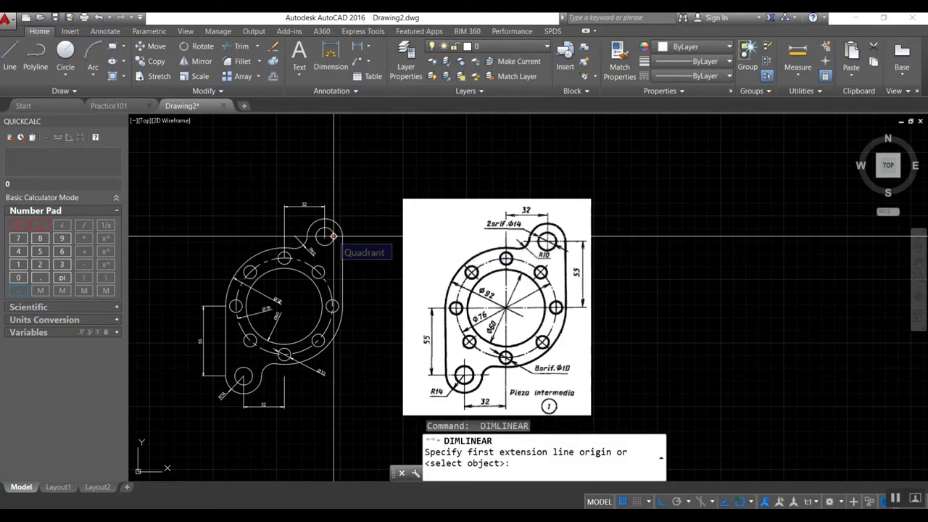
left_click(334, 236)
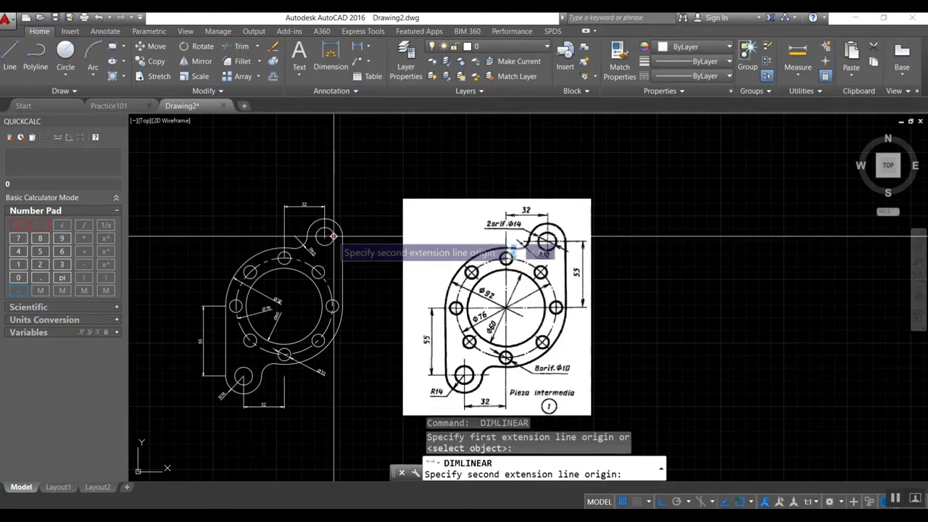
left_click(343, 306)
left_click(360, 297)
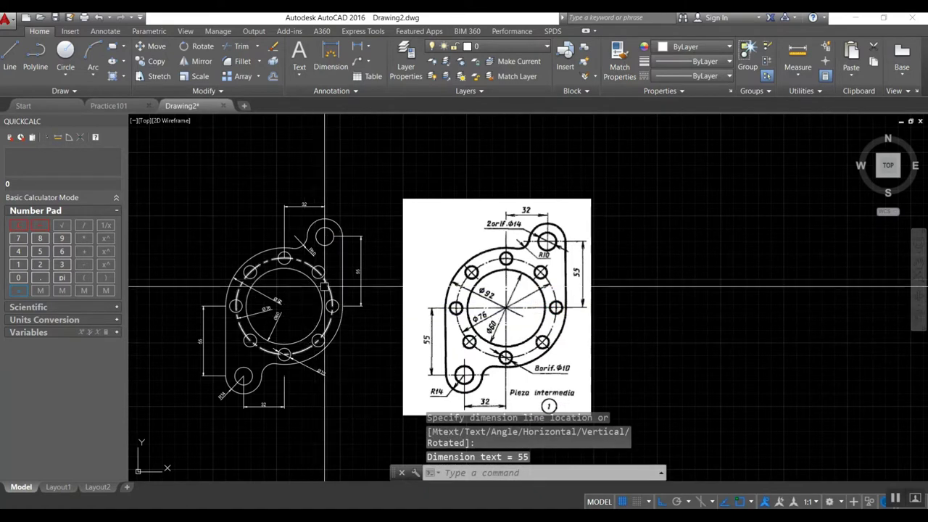
type("dim")
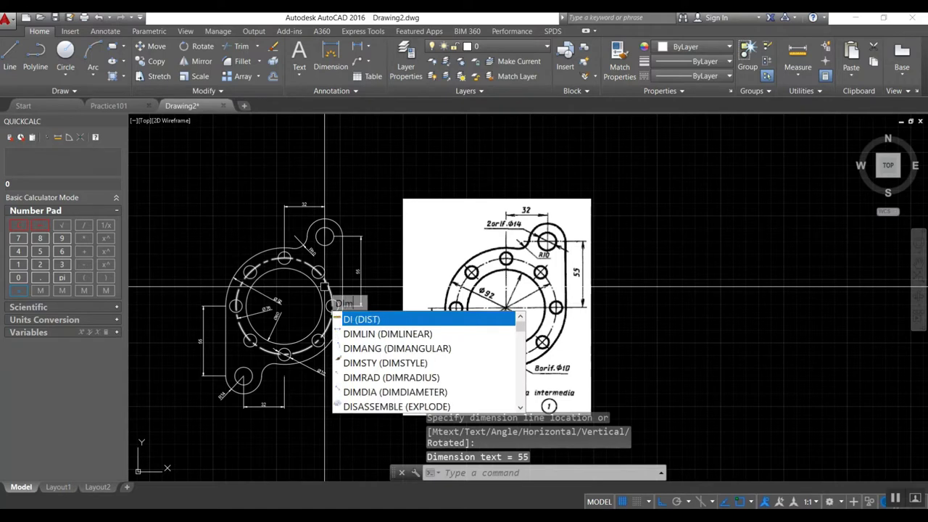
type("dia")
- Dimension the small upper-right hole as Ø14, with the text above-left of it
key("Return")
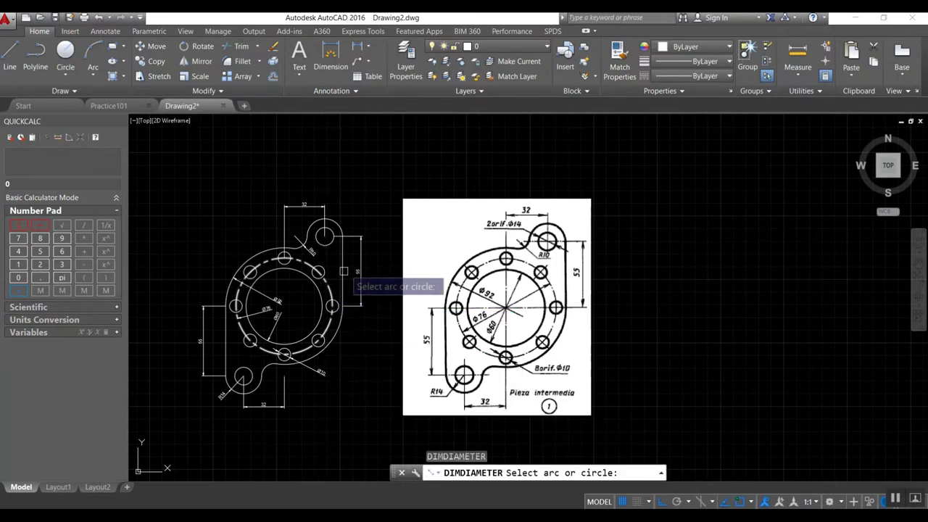
scroll(319, 234, "up", 2)
scroll(328, 241, "up", 2)
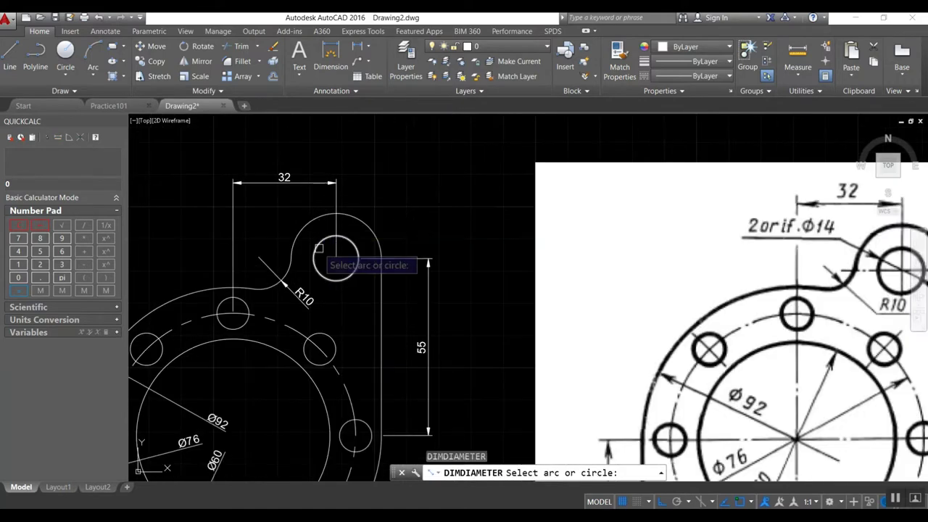
left_click(356, 264)
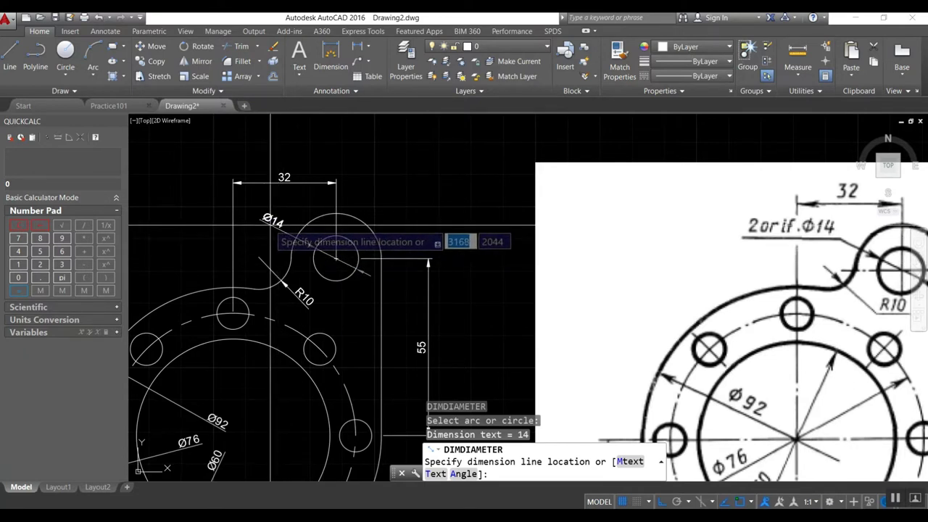
left_click(256, 226)
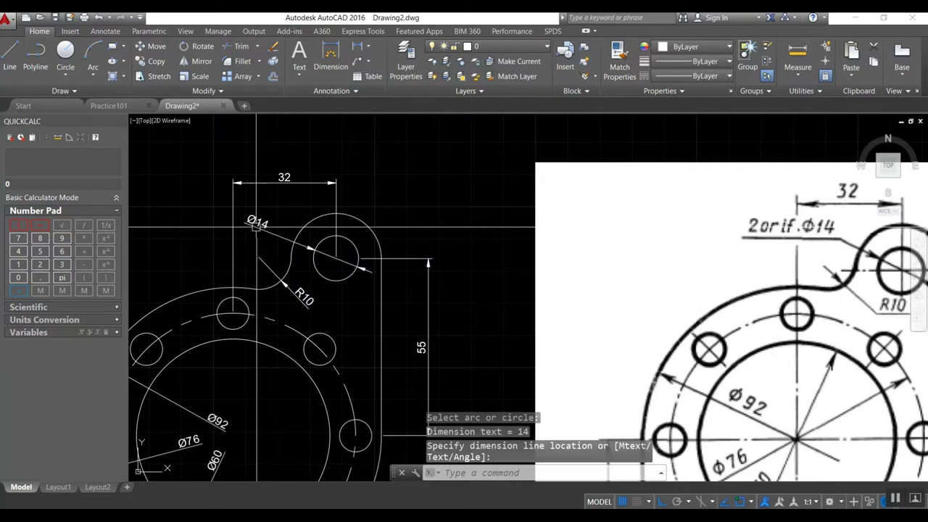
scroll(214, 224, "down", 3)
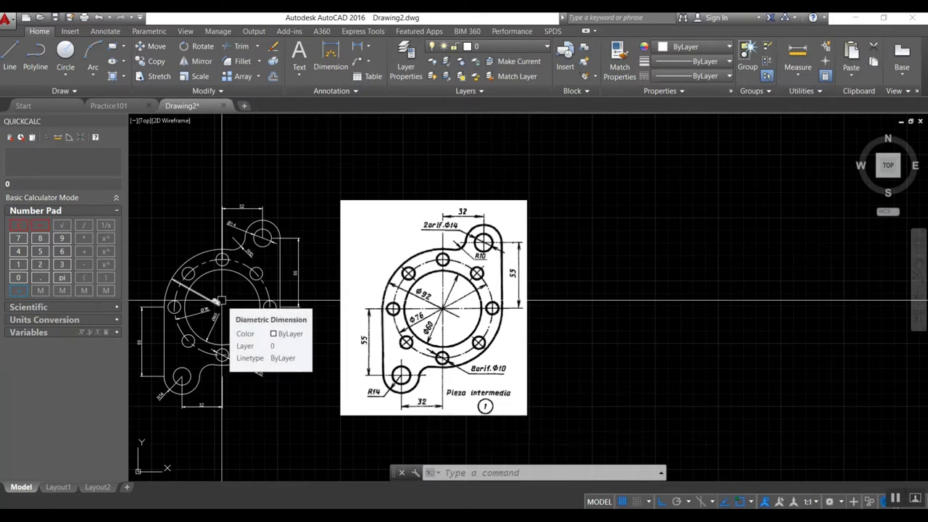
left_click(222, 263)
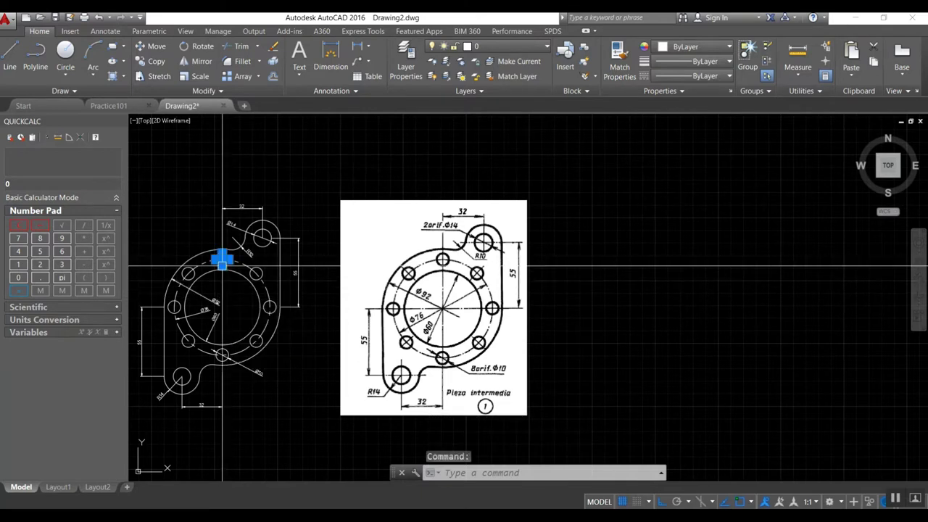
key("Escape")
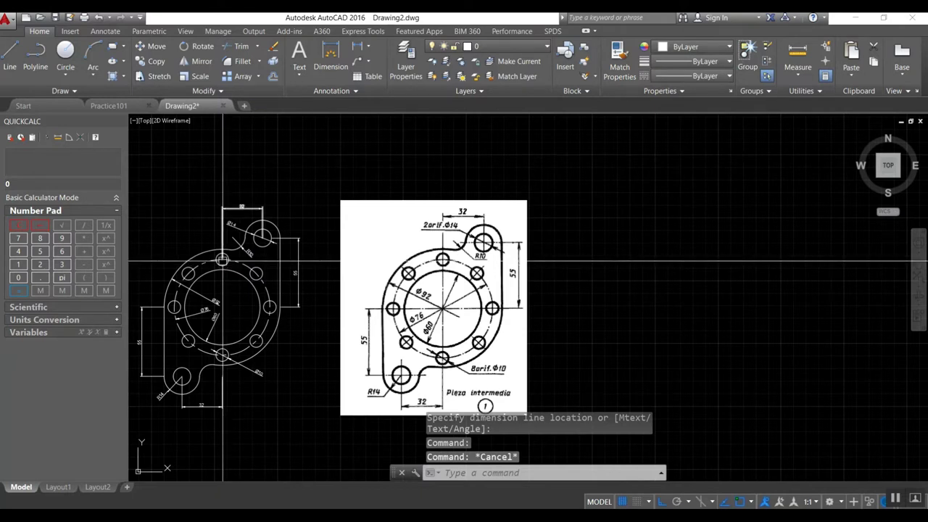
middle_click_drag(222, 259, 316, 245)
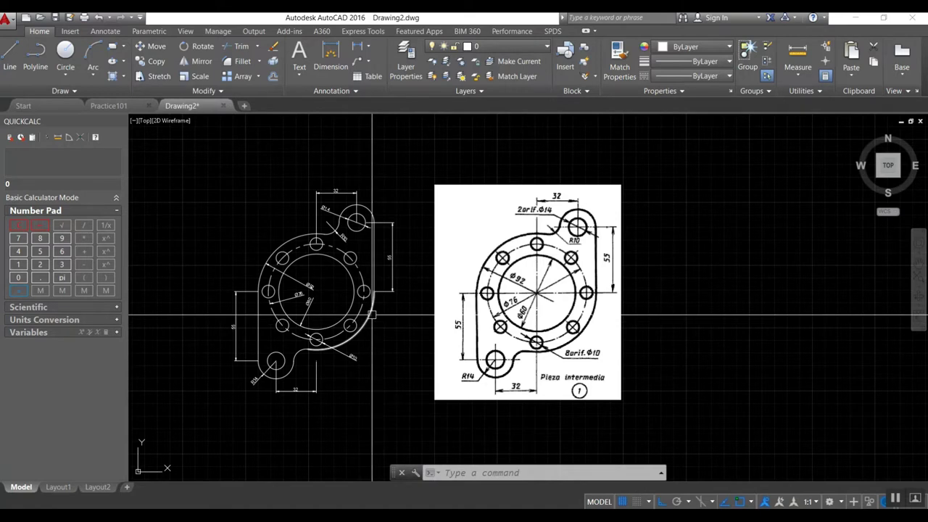
mouse_move(372, 315)
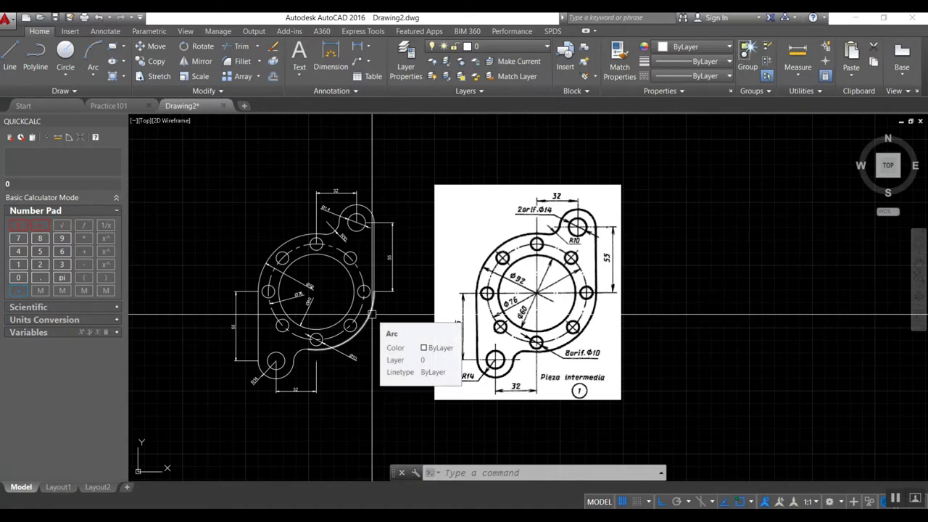
- Begin a DTEXT title below the part at default height, then cancel it
type("dtex")
key("Return")
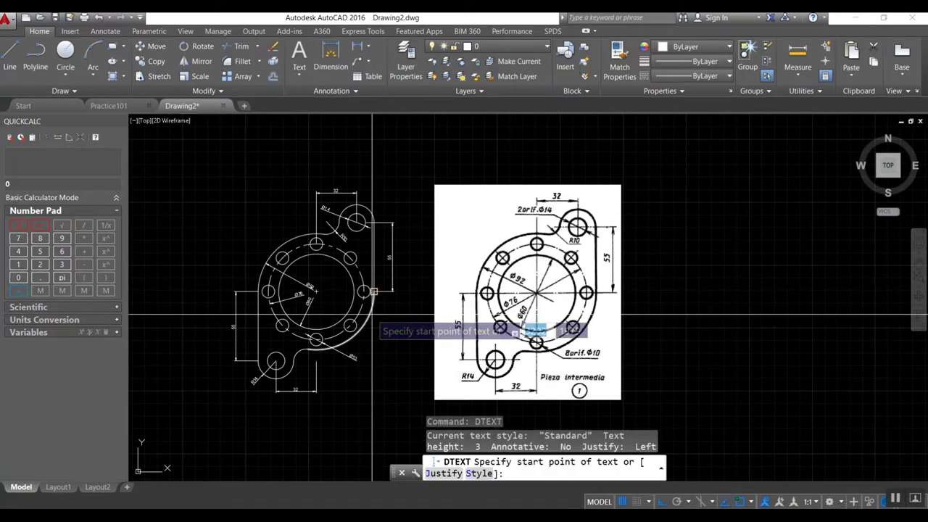
left_click(361, 386)
key("Return")
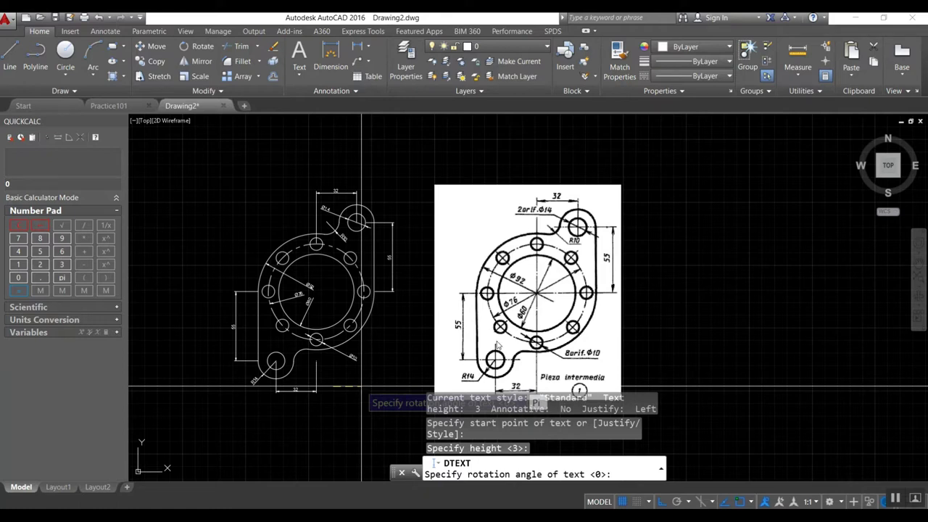
scroll(497, 345, "up", 5)
scroll(508, 346, "down", 3)
scroll(524, 350, "down", 2)
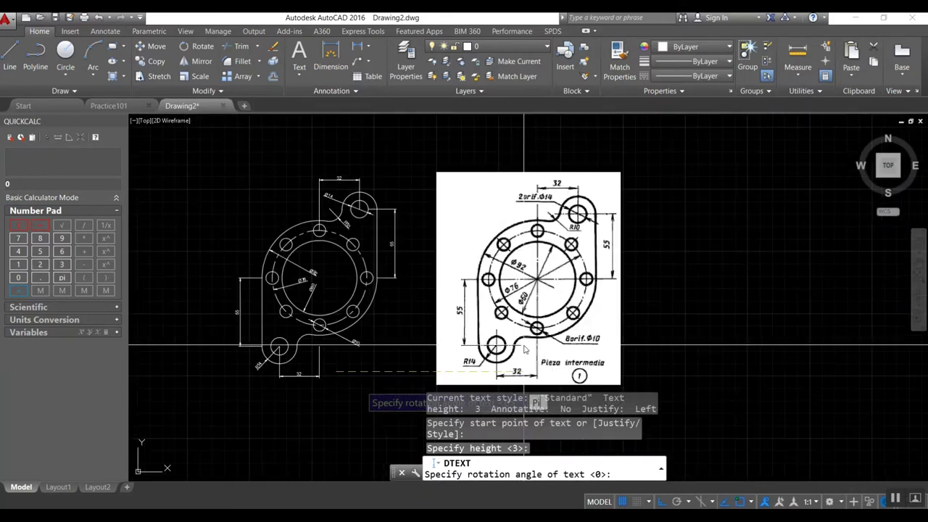
key("Escape")
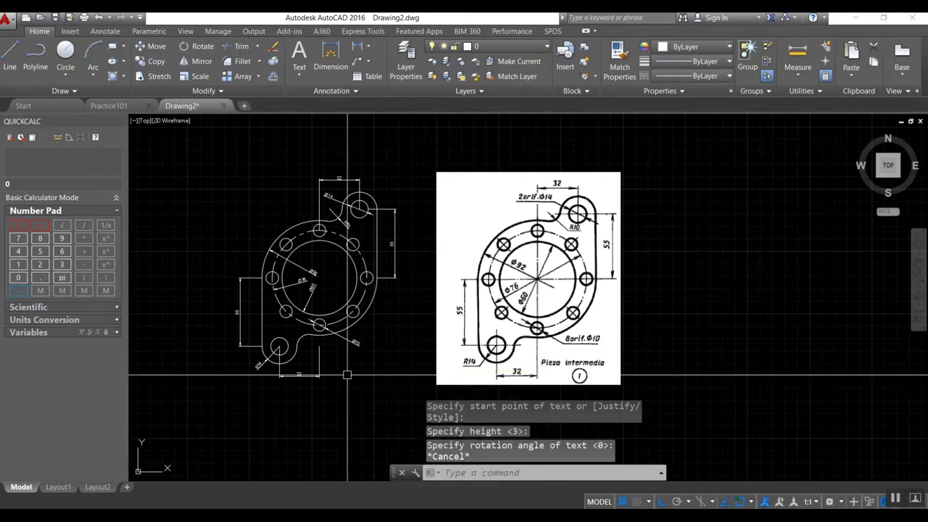
- Retry typing the title 'Pieza intermedia' below the part, then abandon the failed entry
key("Return")
left_click(365, 375)
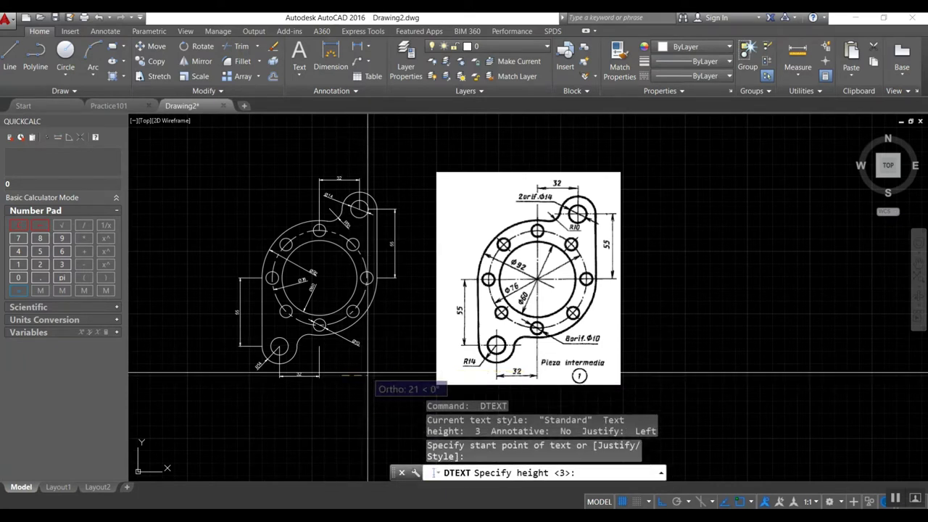
key("Return")
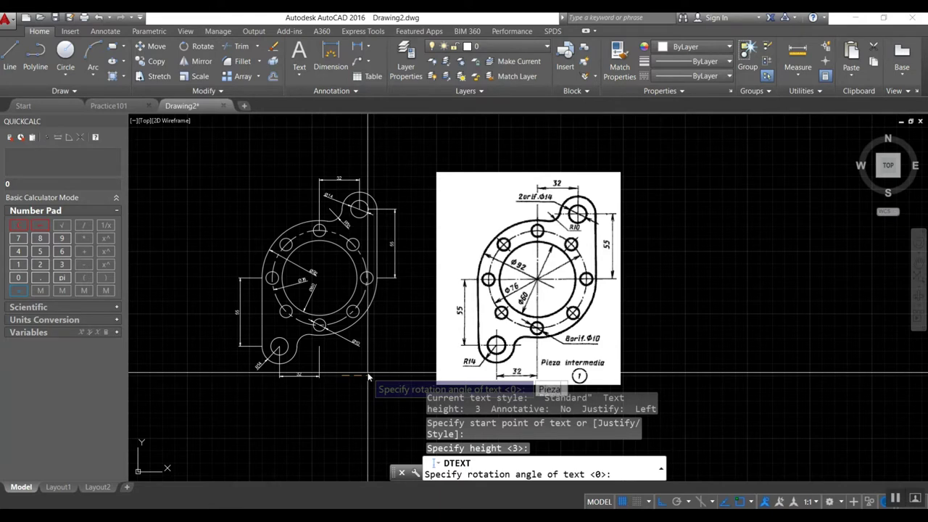
key("space")
type("intermedi")
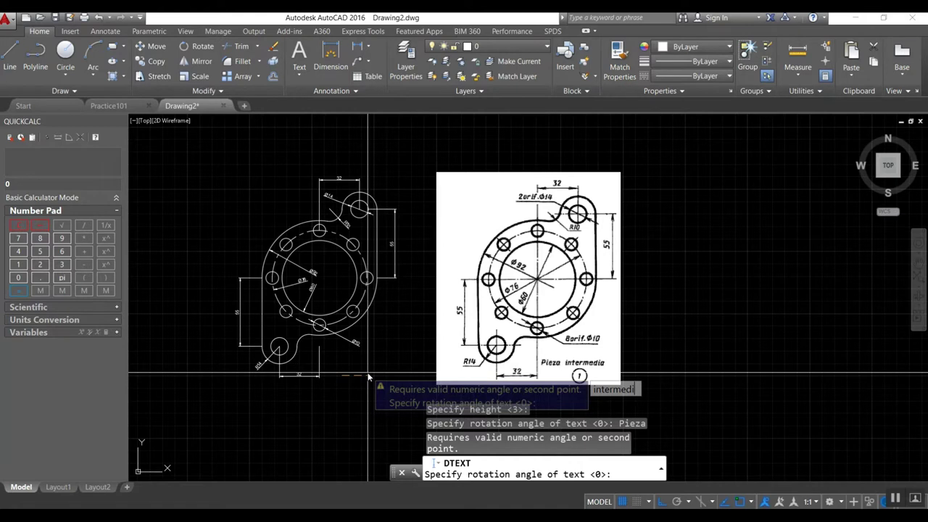
type("on a")
key("Return")
key("Return")
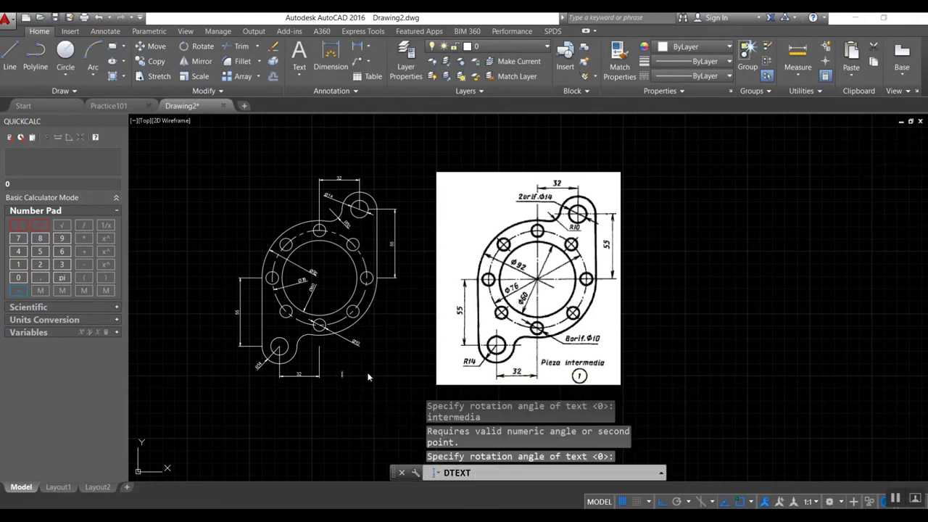
key("Escape")
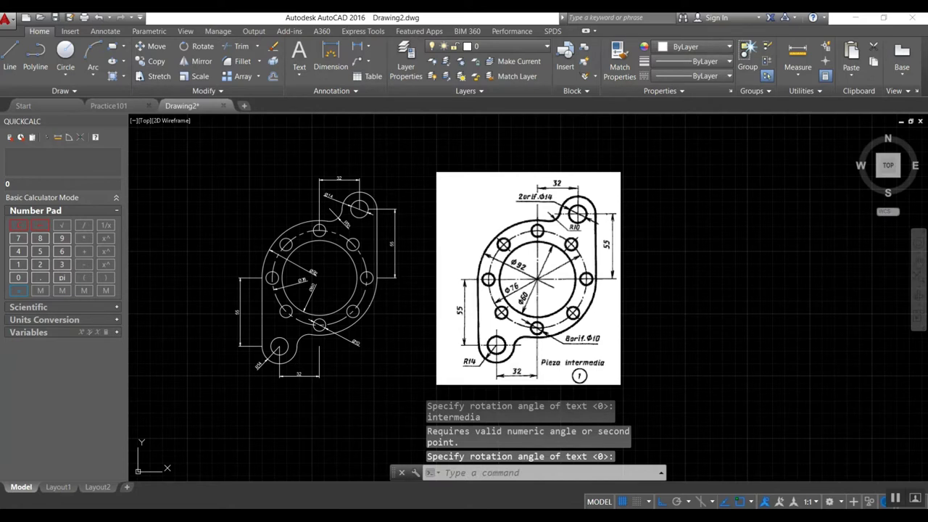
- Place the single-line text 'Pieza intermedia' below the flange at default height and 0 rotation
type("dte")
key("Return")
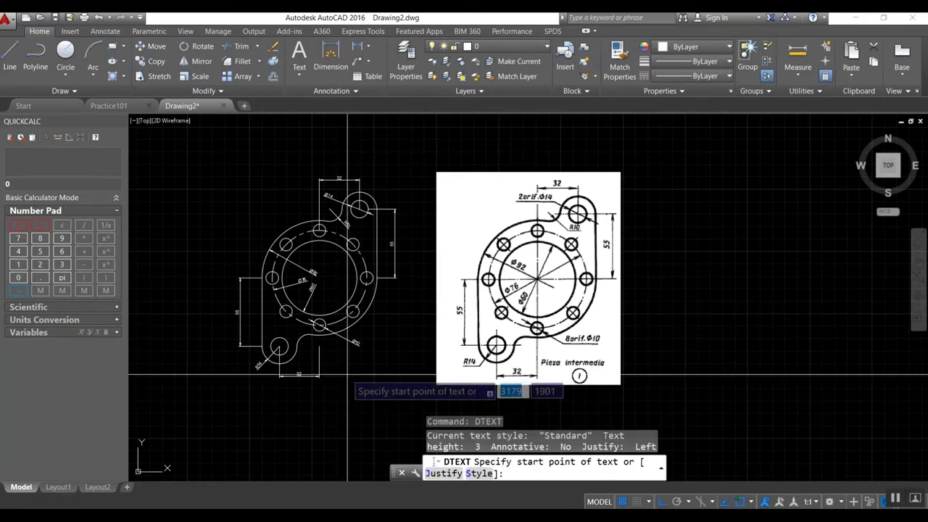
left_click(346, 376)
key("Return")
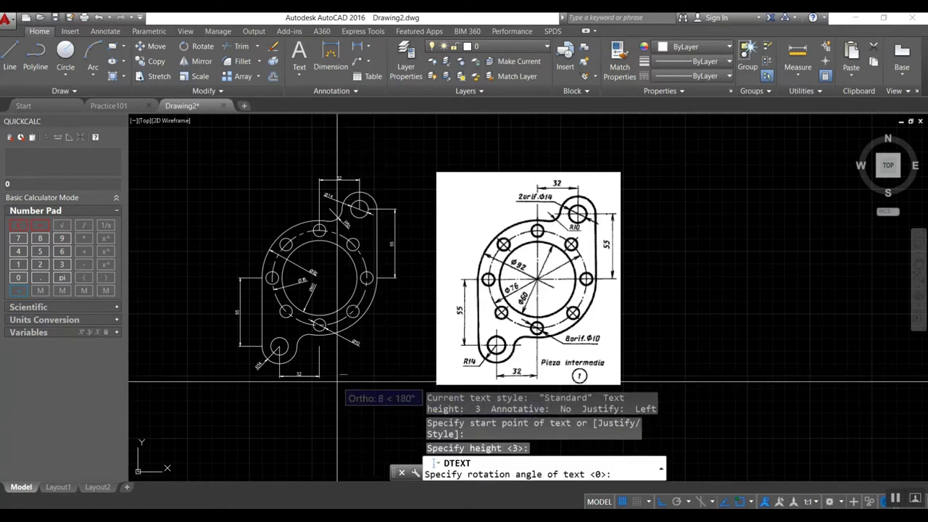
key("Return")
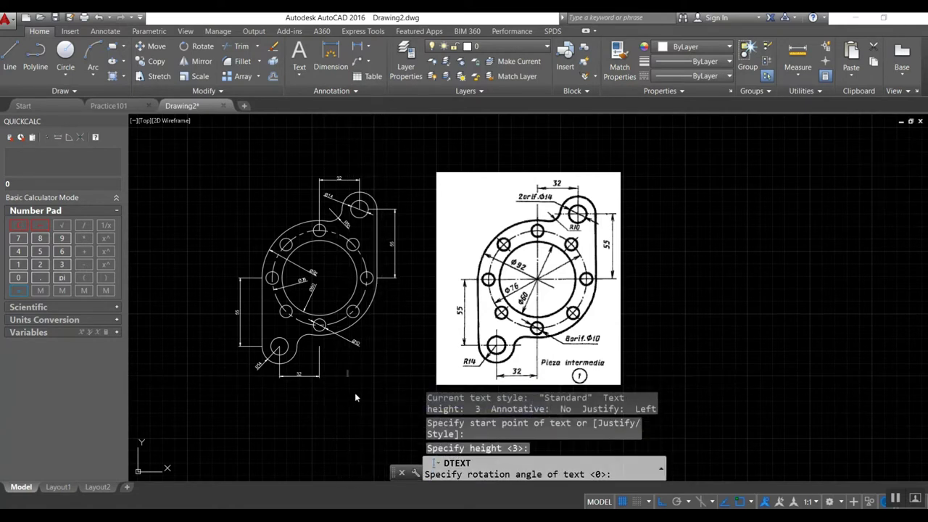
type("Pieza")
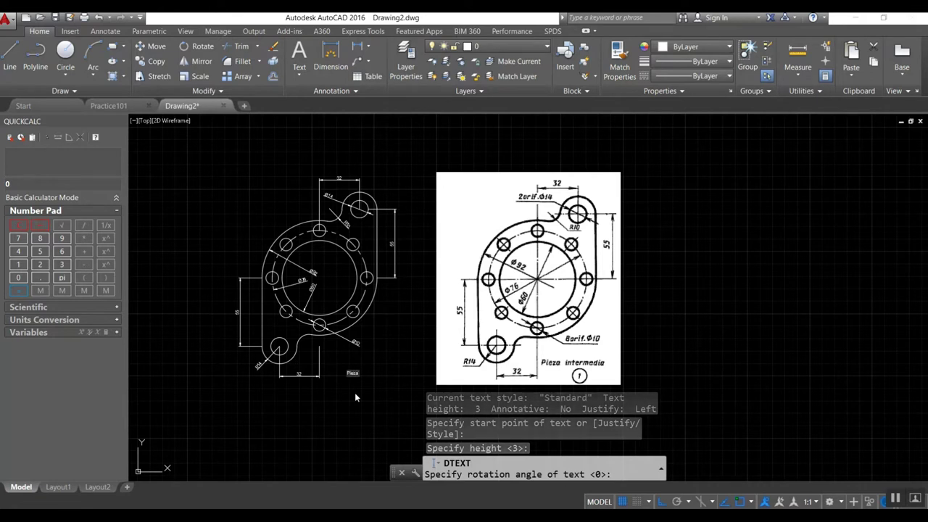
type(" intermedia")
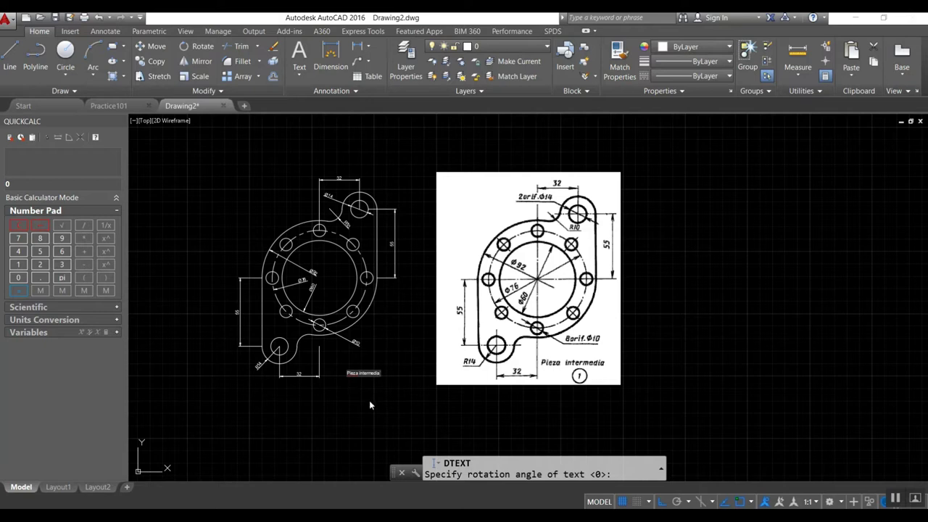
key("Return")
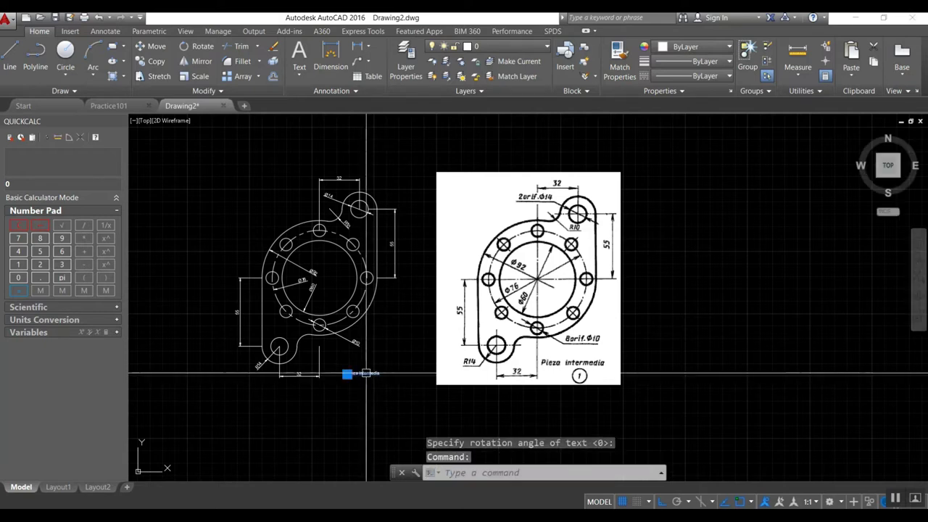
- Open the title text for in-place editing and close it again without changes
double_click(368, 374)
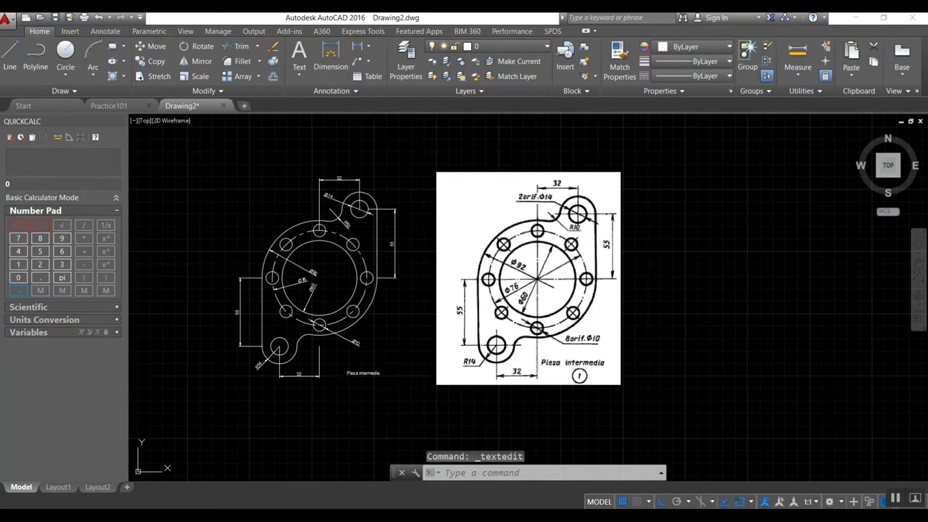
left_click(395, 373)
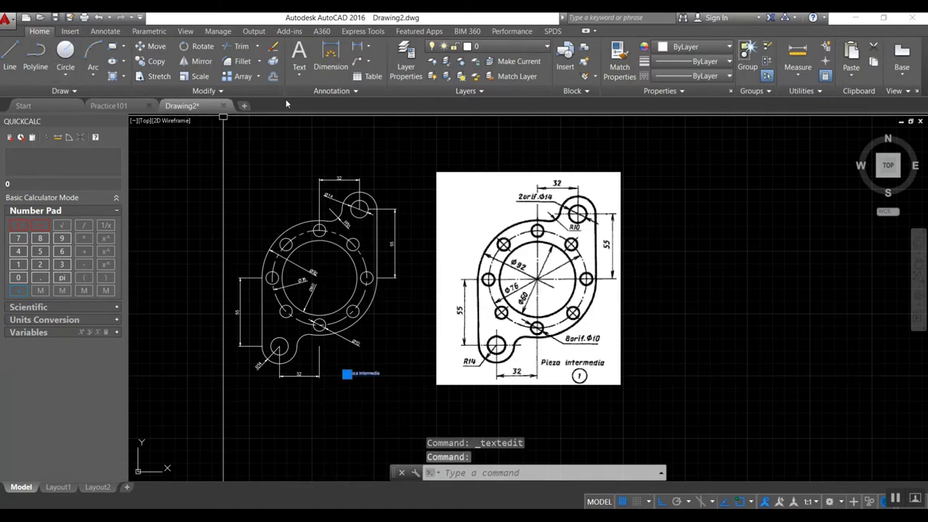
key("Escape")
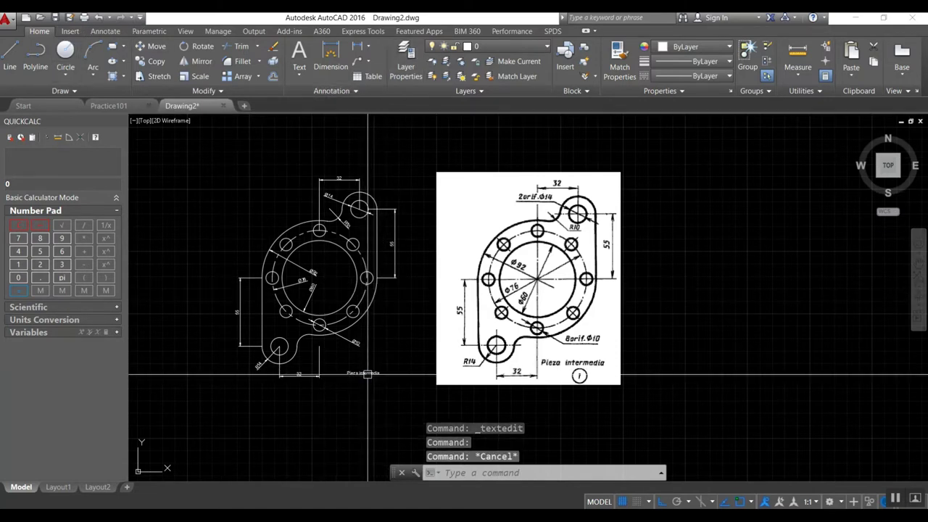
double_click(367, 374)
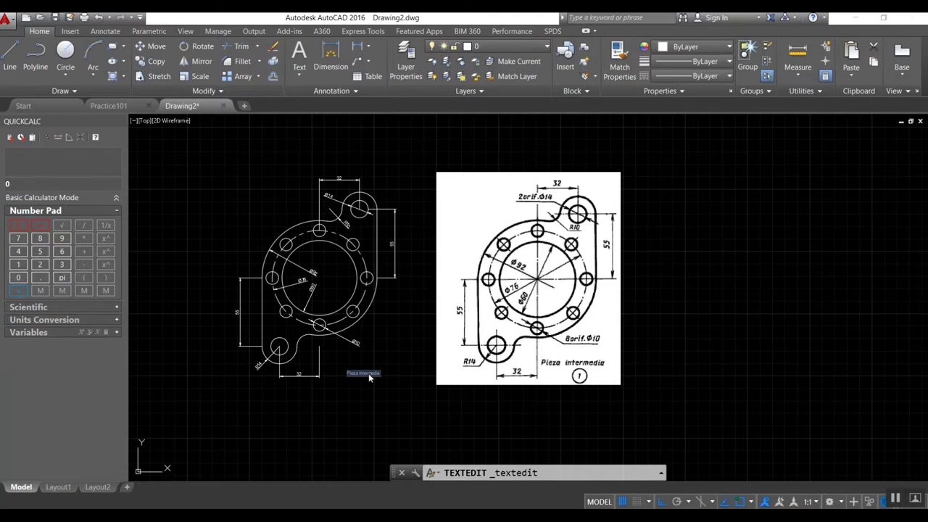
key("Escape")
double_click(368, 374)
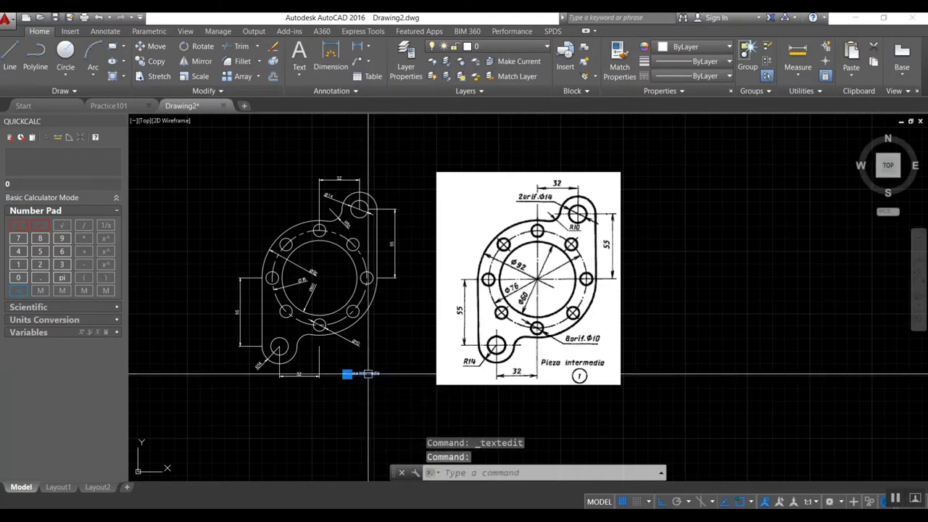
scroll(368, 373, "up", 5)
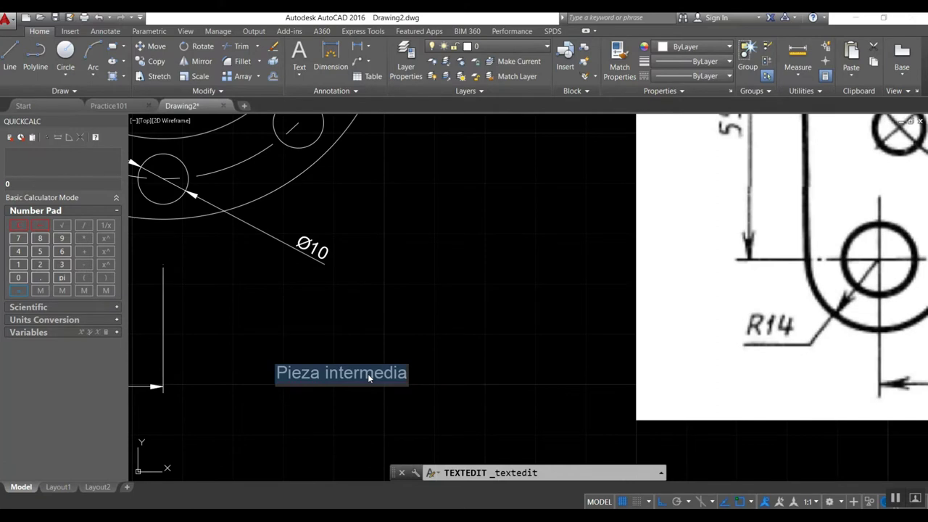
key("Escape")
right_click(376, 376)
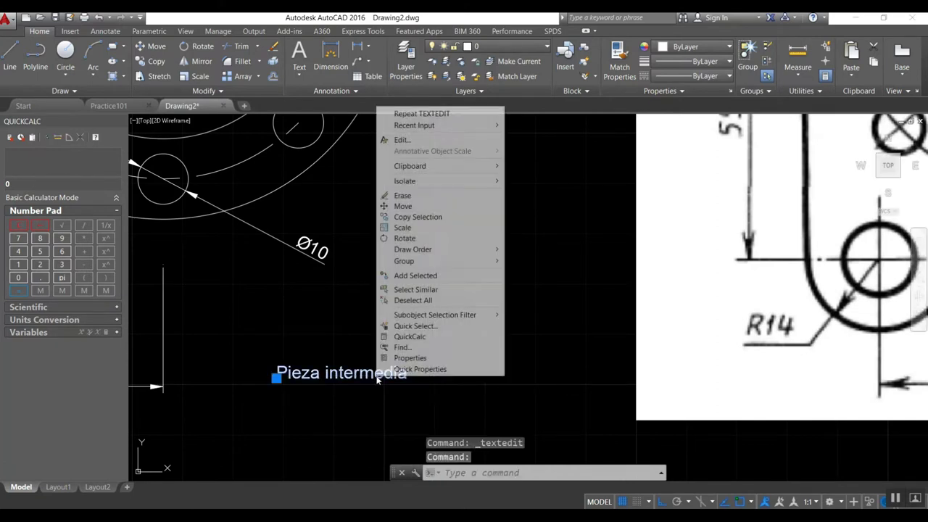
key("Escape")
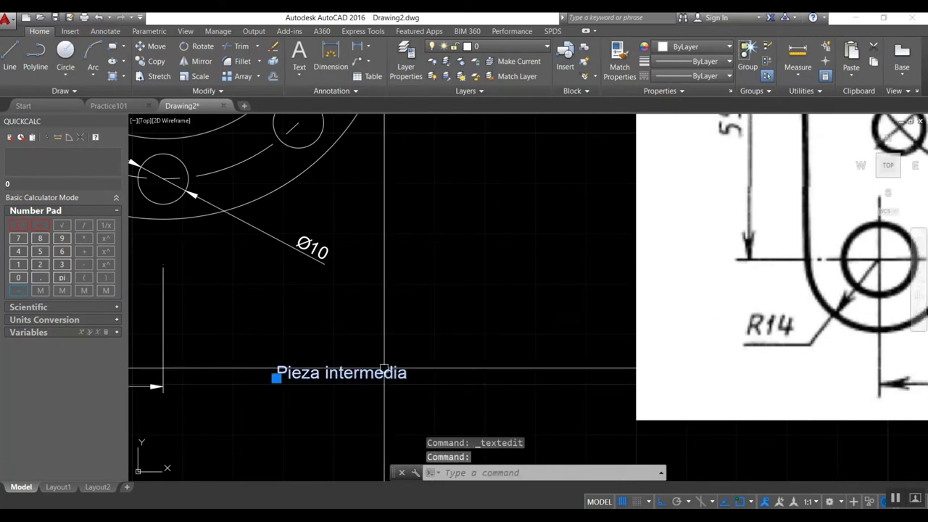
- Start scaling the title text from a base point, then cancel the resize
type("sc")
key("Return")
left_click(379, 370)
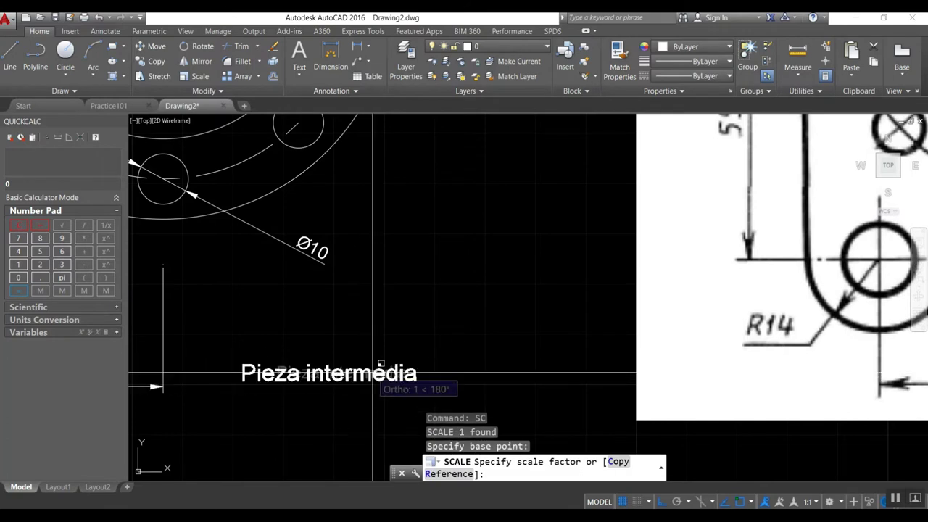
left_click(376, 360)
key("Escape")
scroll(376, 360, "down", 5)
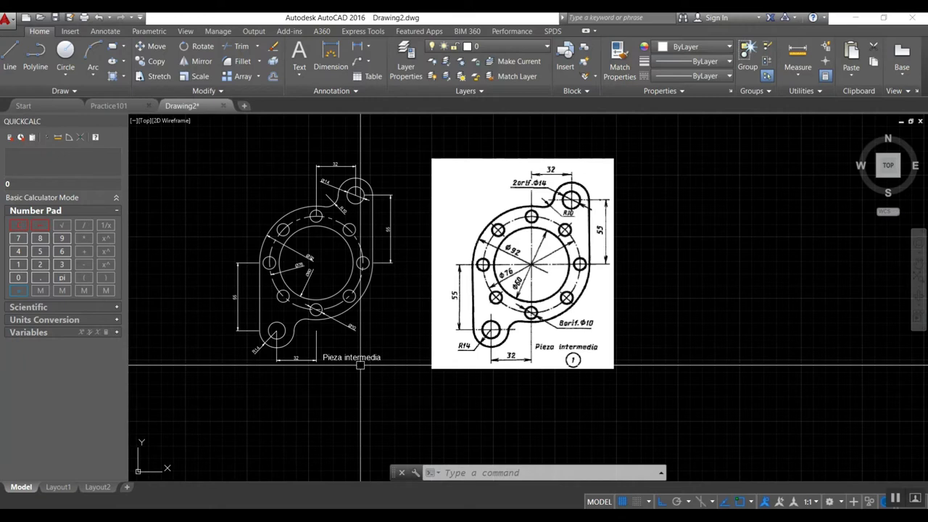
- Draw vertical and horizontal lines across the central circle between its opposite quadrants
type("l")
key("Return")
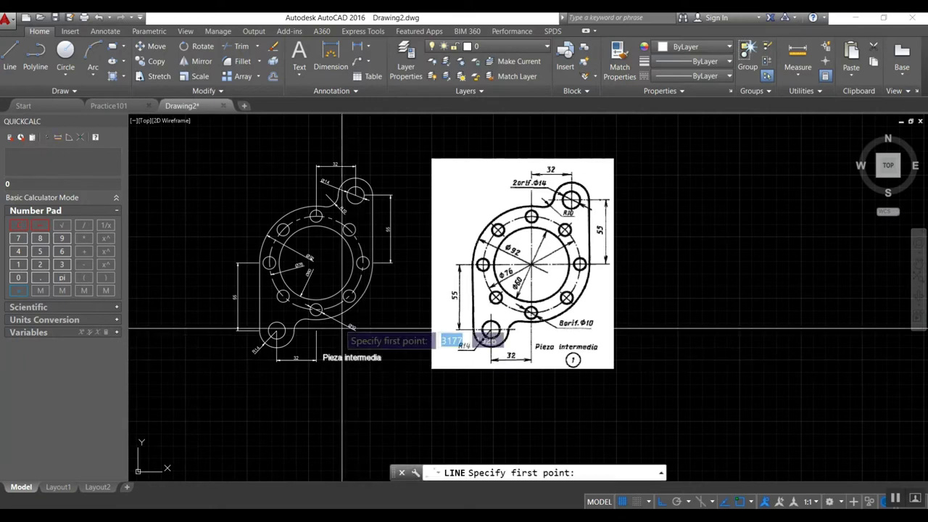
left_click(316, 217)
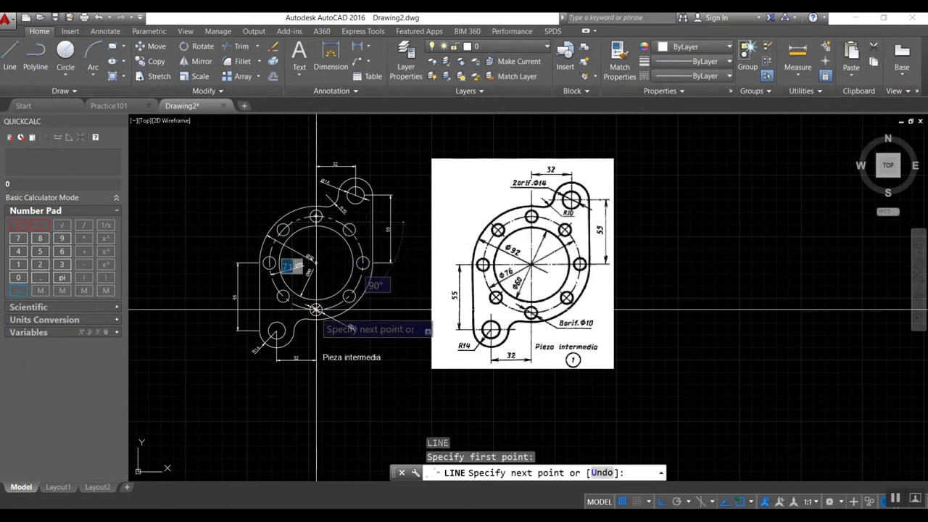
left_click(316, 305)
key("Return")
key("Return")
left_click(362, 263)
left_click(269, 264)
key("Return")
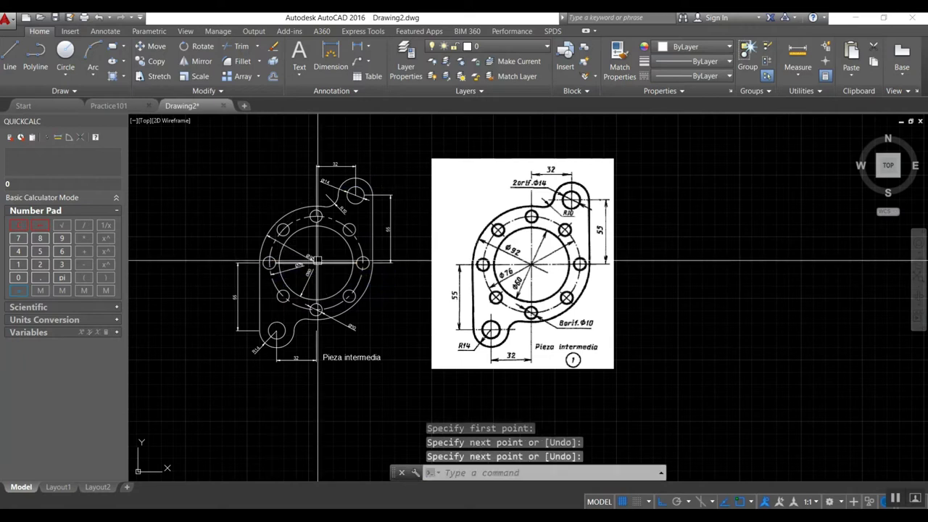
- Give both center lines the CENTER linetype via Quick Properties
left_click(317, 274)
left_click(331, 263)
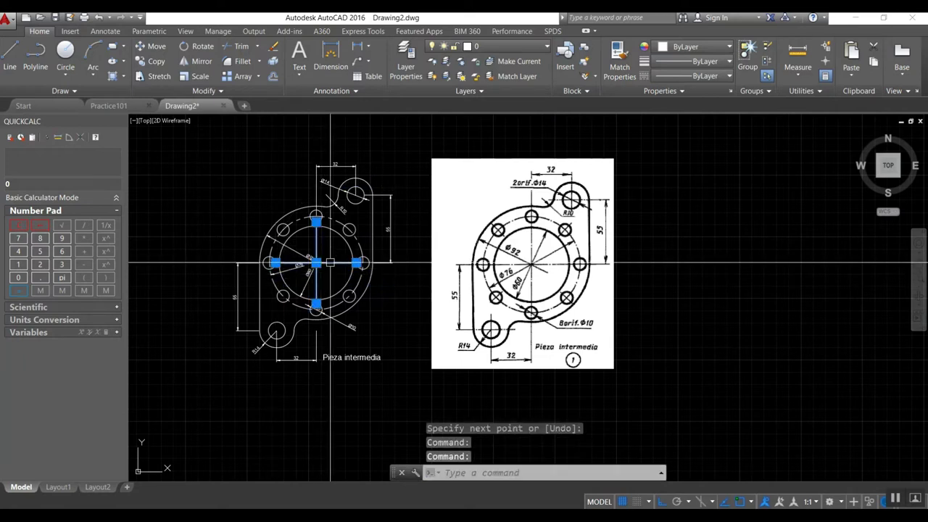
right_click(330, 263)
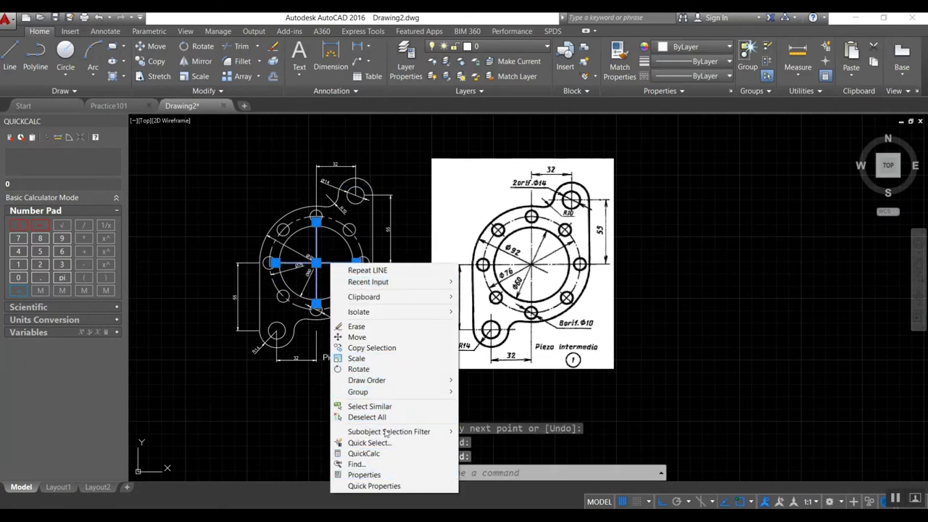
left_click(376, 486)
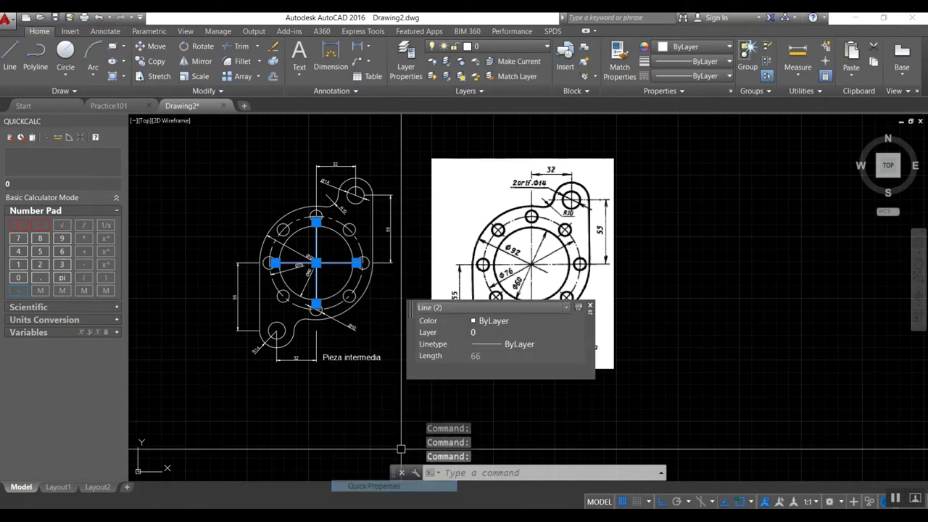
left_click(517, 343)
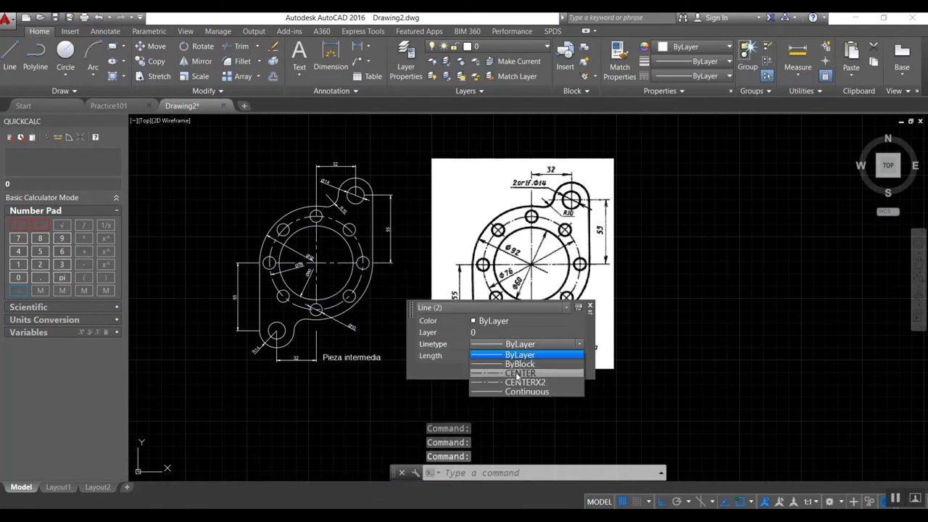
left_click(519, 372)
key("Escape")
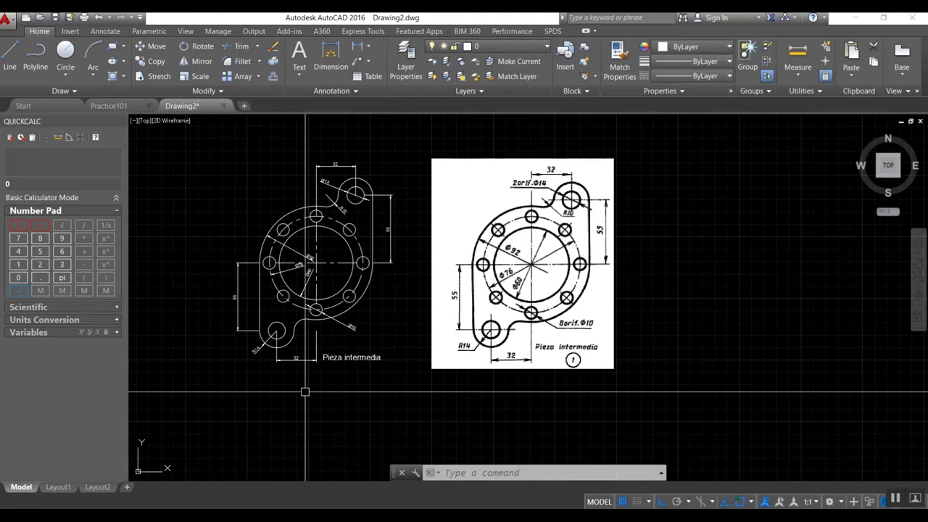
- Modify ISO-25 for horizontal text alignment and arc length symbol above text
type("dimsty")
key("Return")
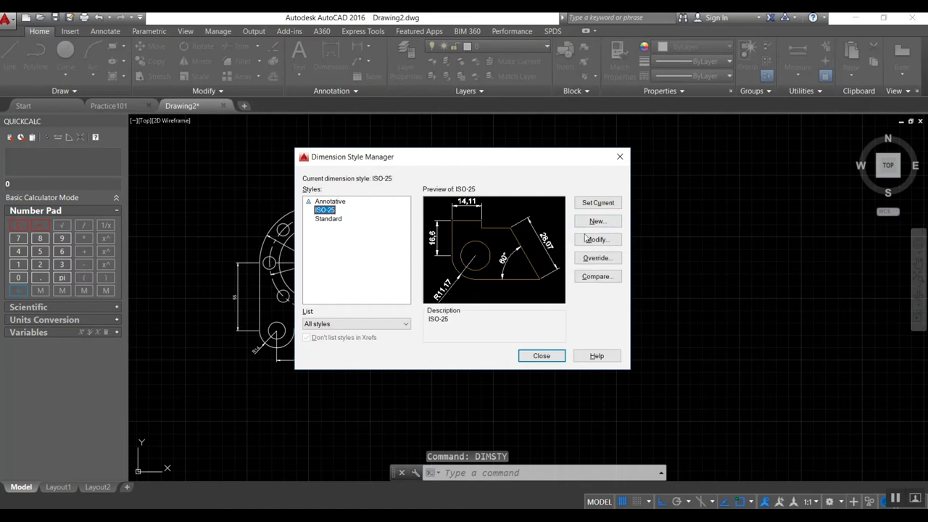
left_click(594, 239)
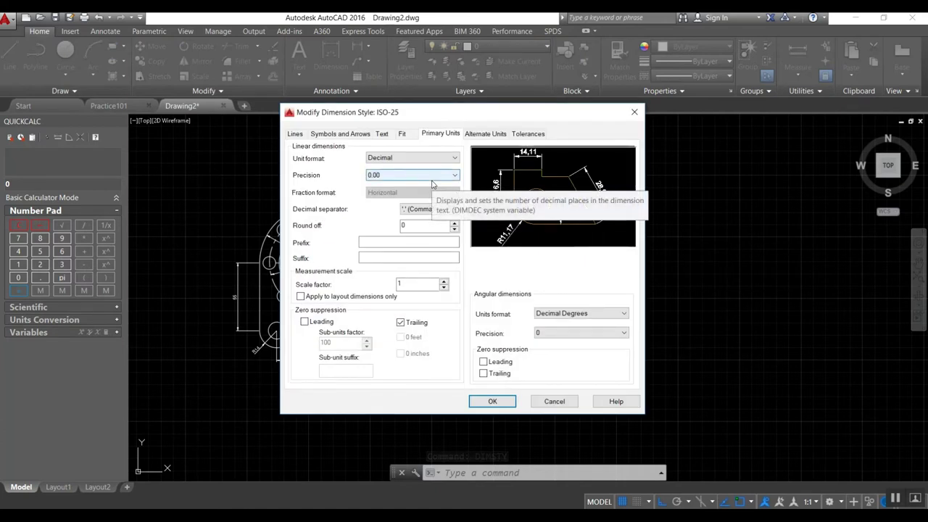
left_click(382, 134)
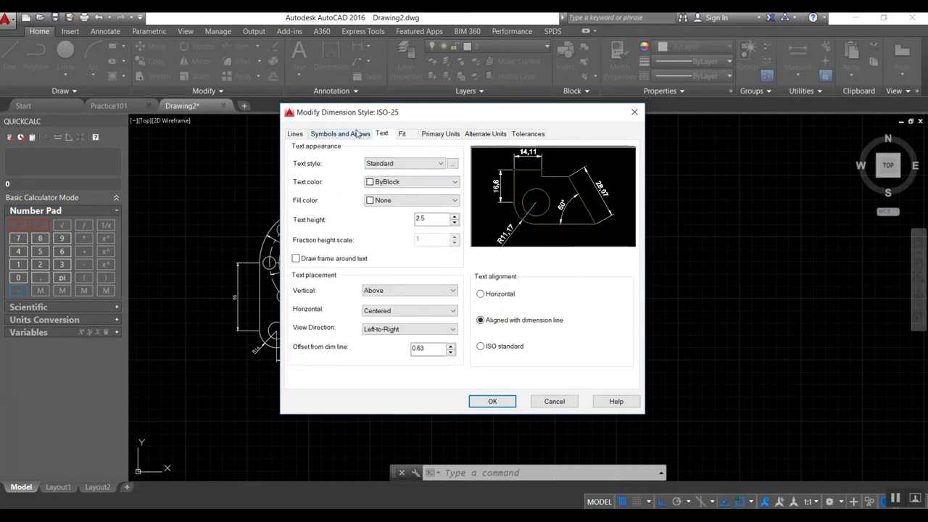
left_click(358, 135)
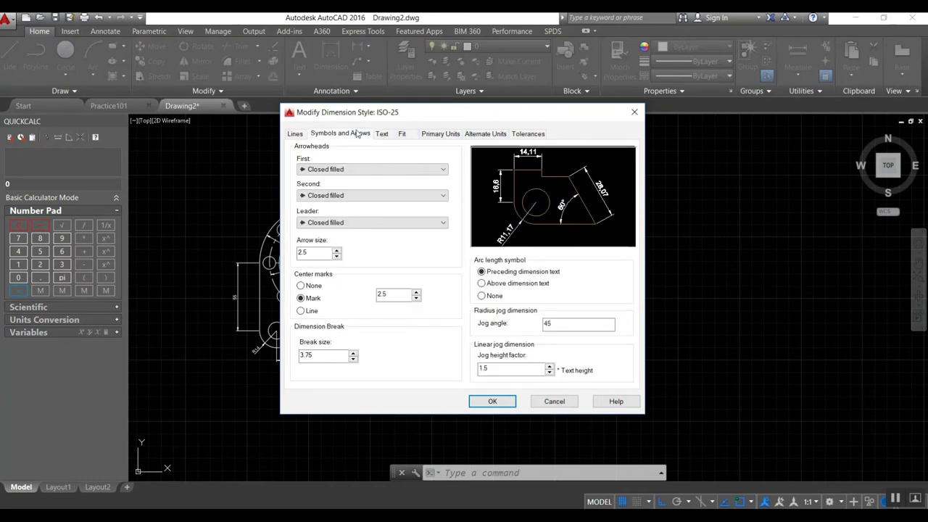
left_click(513, 285)
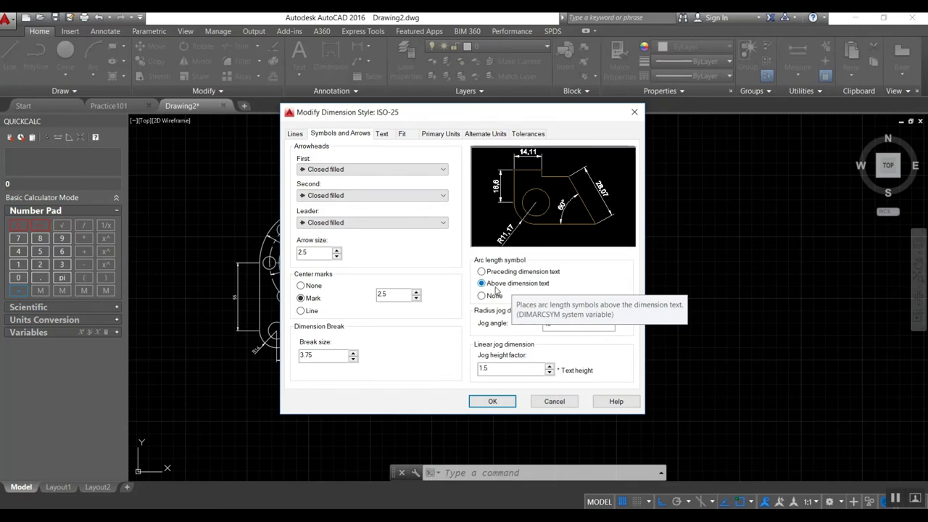
left_click(381, 133)
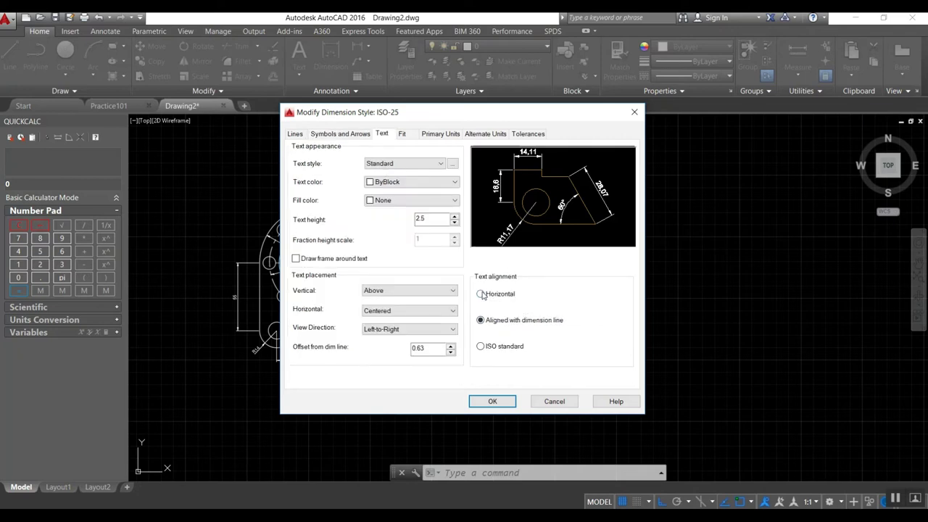
left_click(480, 293)
left_click(356, 134)
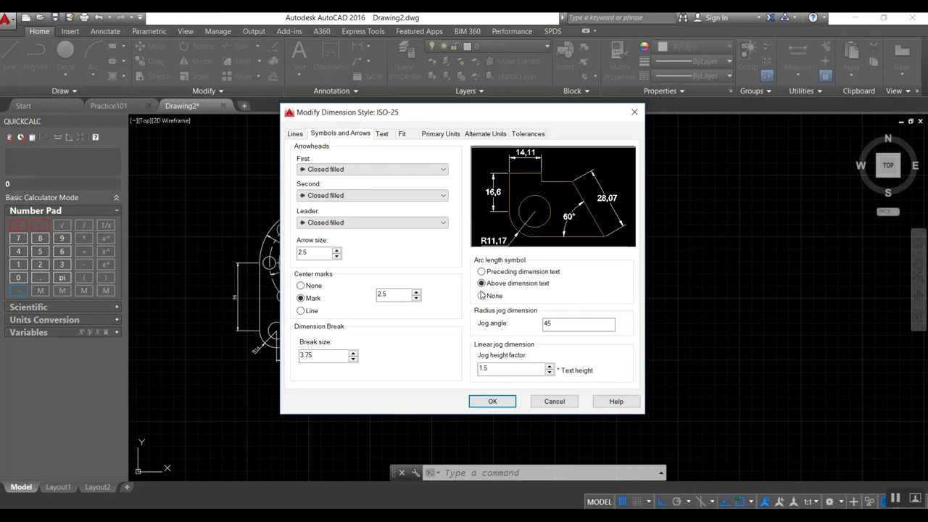
left_click(491, 405)
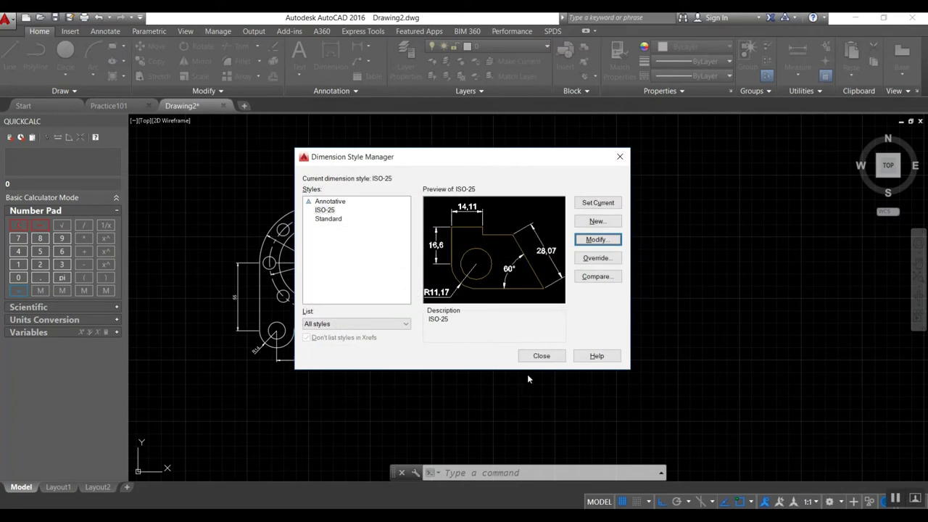
left_click(542, 355)
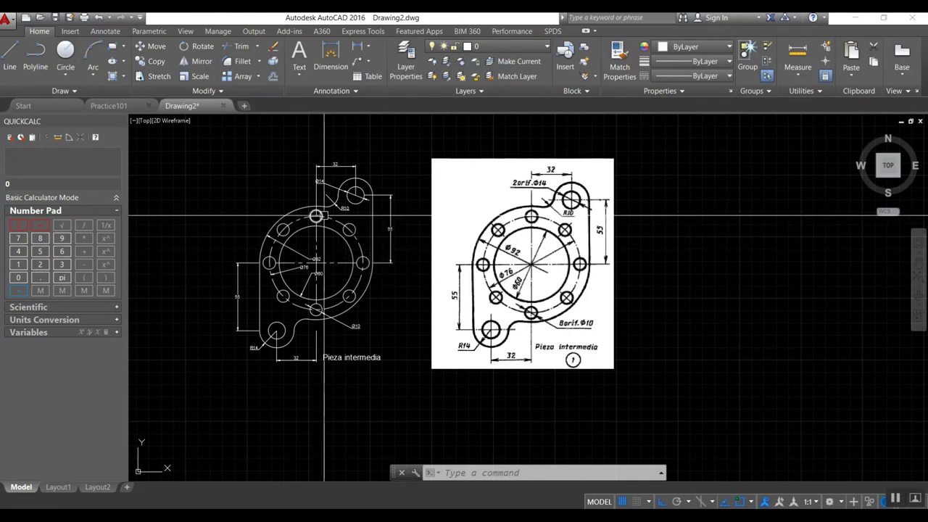
- Set ISO-25's arc length symbol to Preceding and its text alignment to ISO standard
type("d")
key("Return")
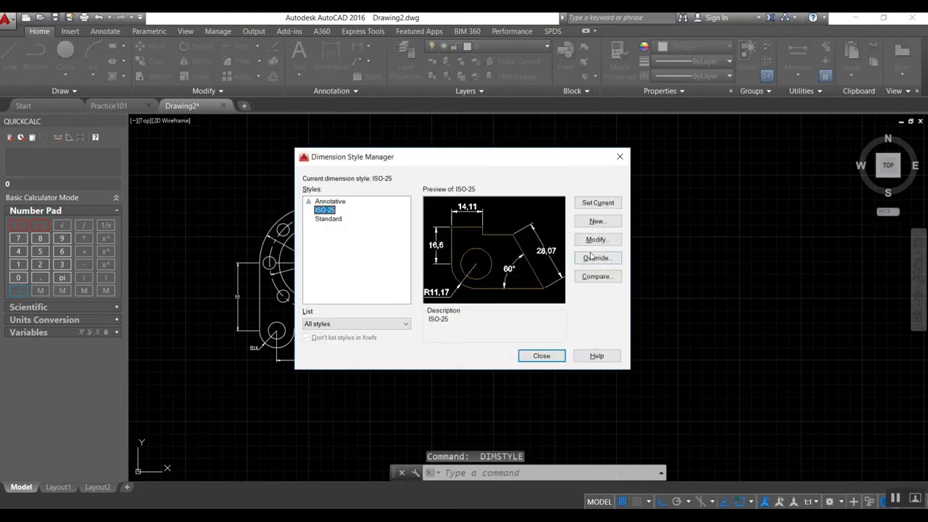
left_click(594, 241)
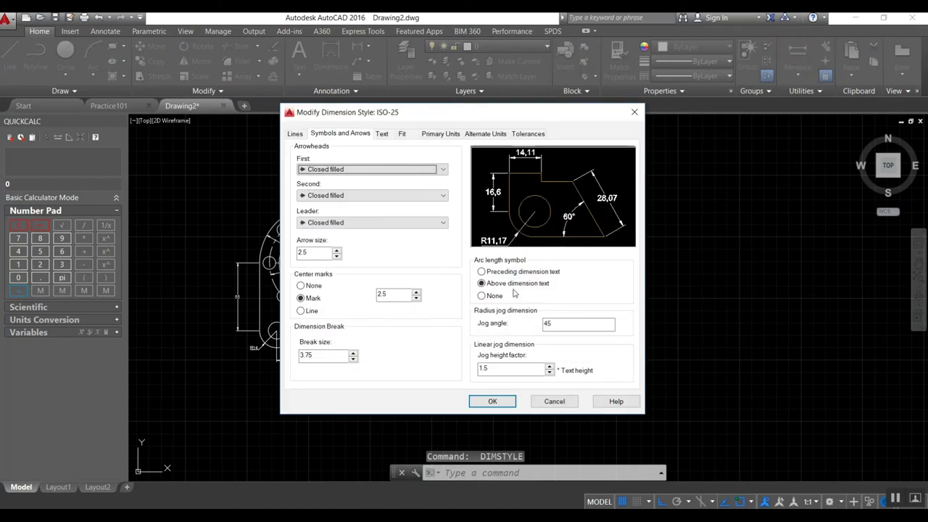
left_click(503, 274)
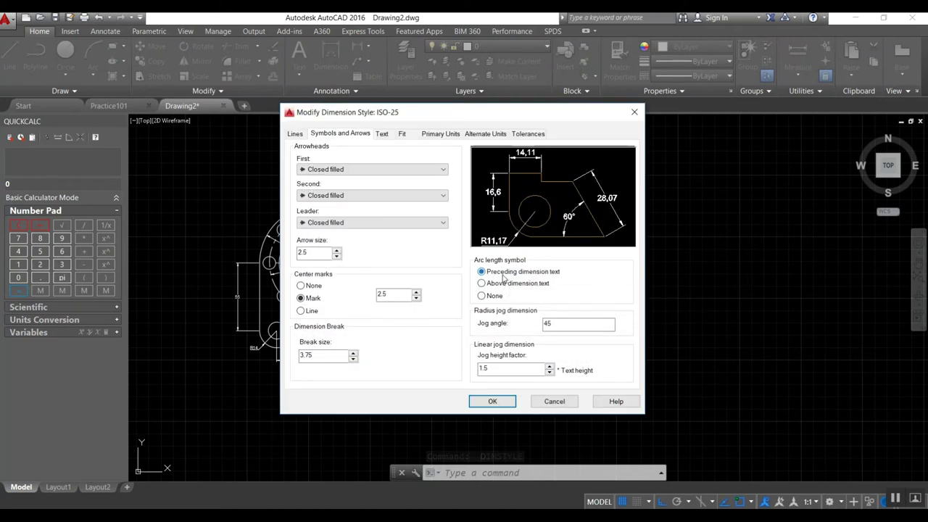
left_click(382, 134)
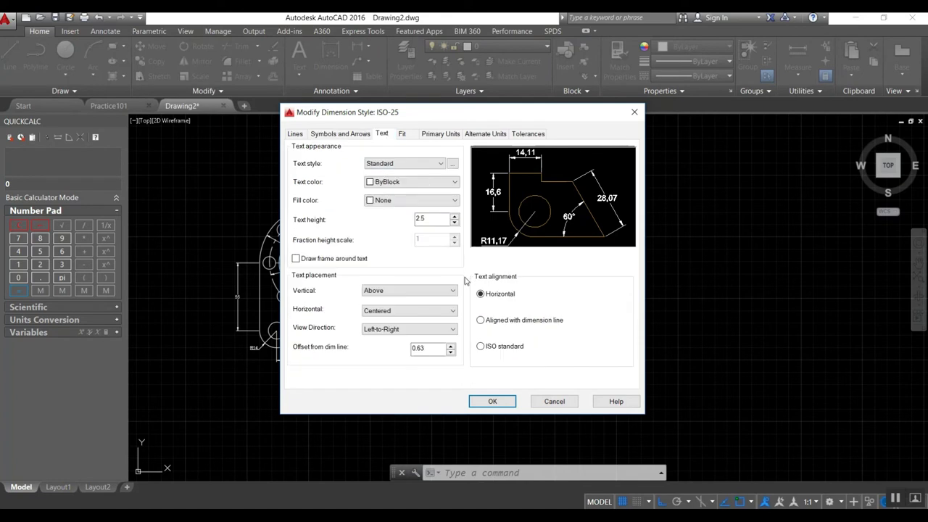
left_click(405, 311)
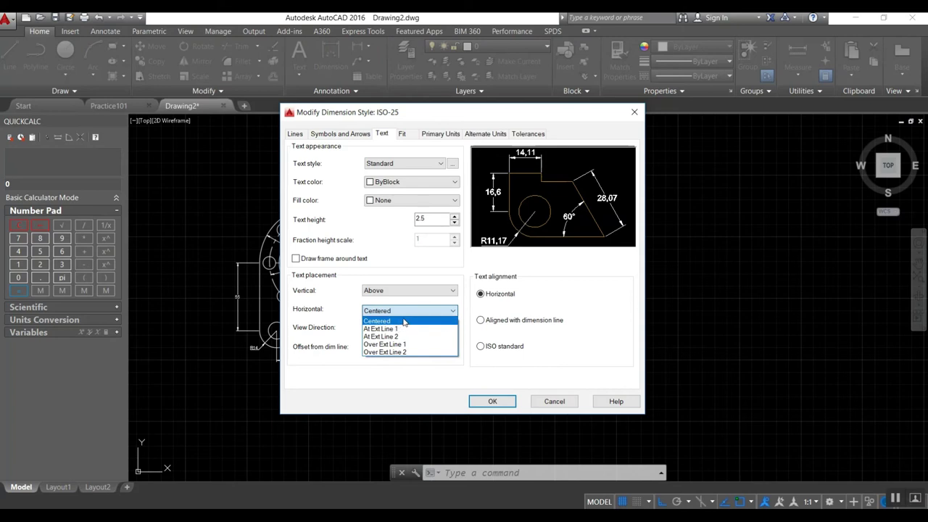
left_click(496, 325)
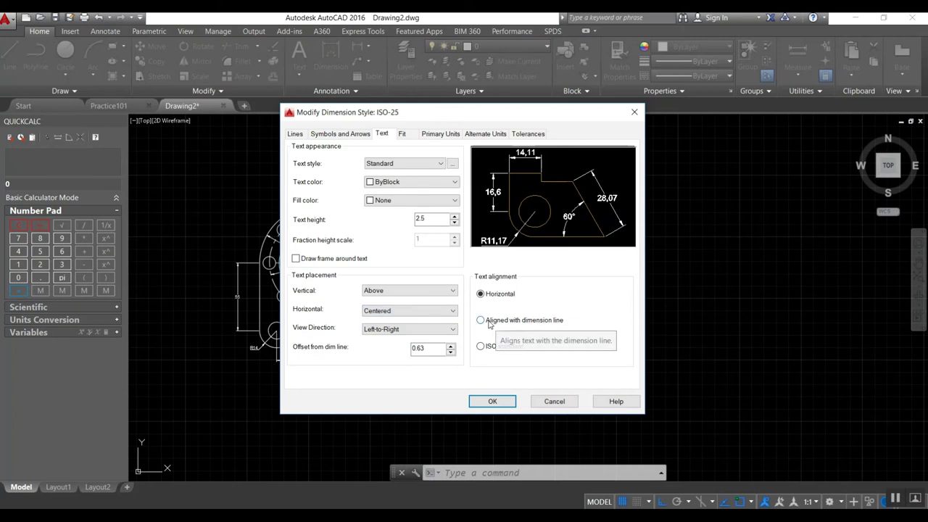
left_click(496, 323)
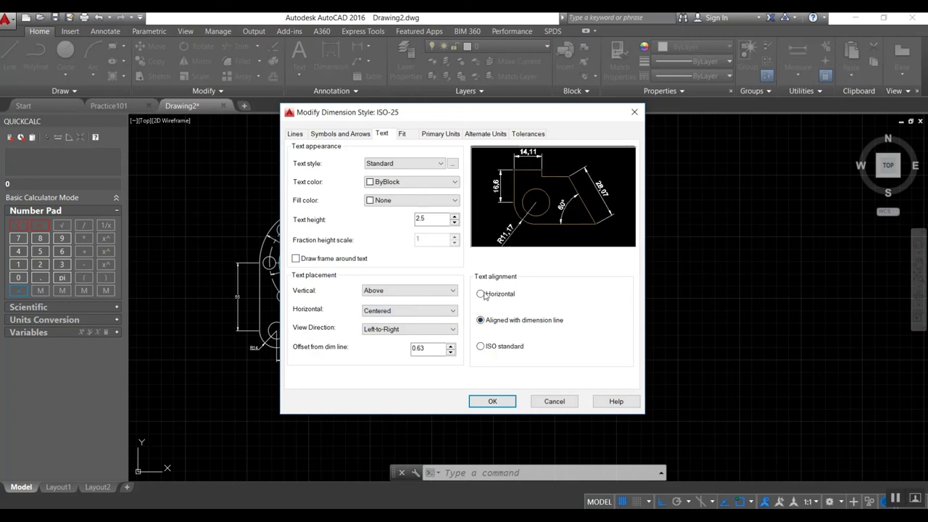
left_click(481, 294)
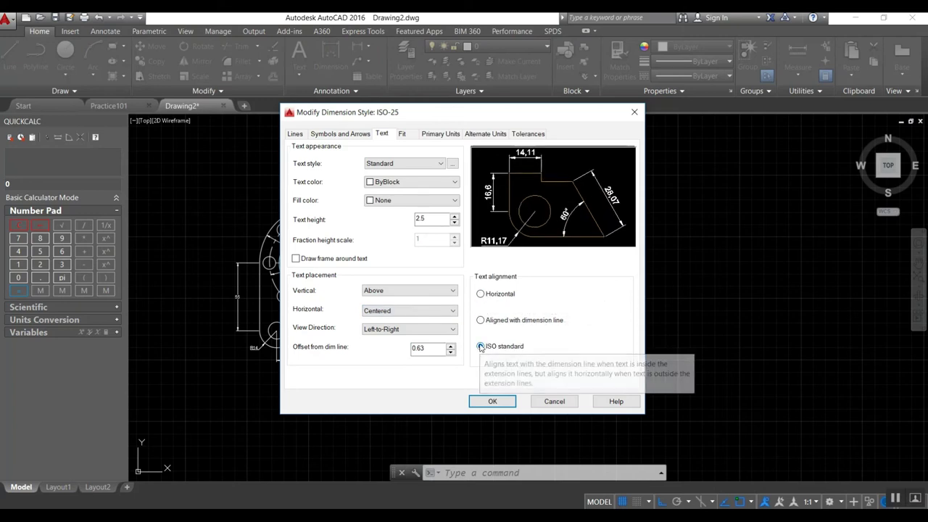
left_click(492, 401)
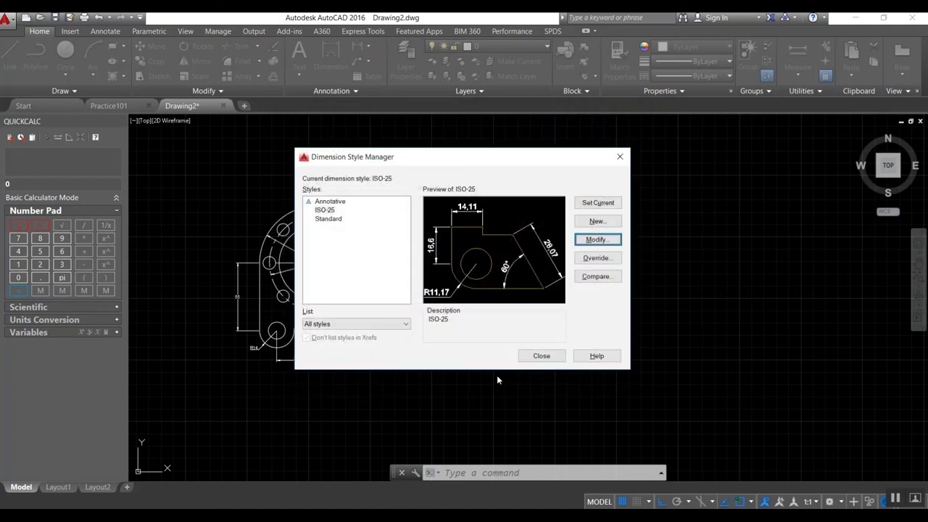
left_click(540, 355)
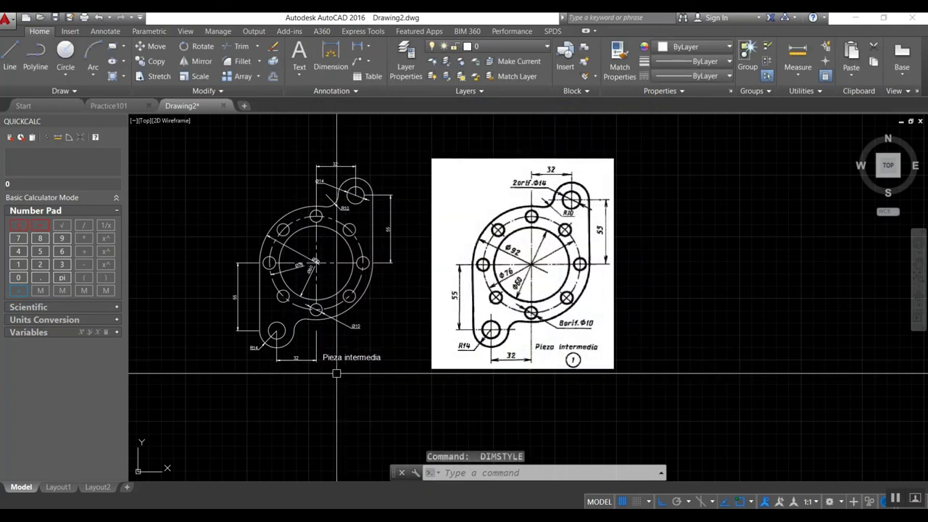
- Move the Ø14 dimension text to a new spot by the upper hole and zoom to the whole part
scroll(308, 156, "up", 4)
left_click(335, 226)
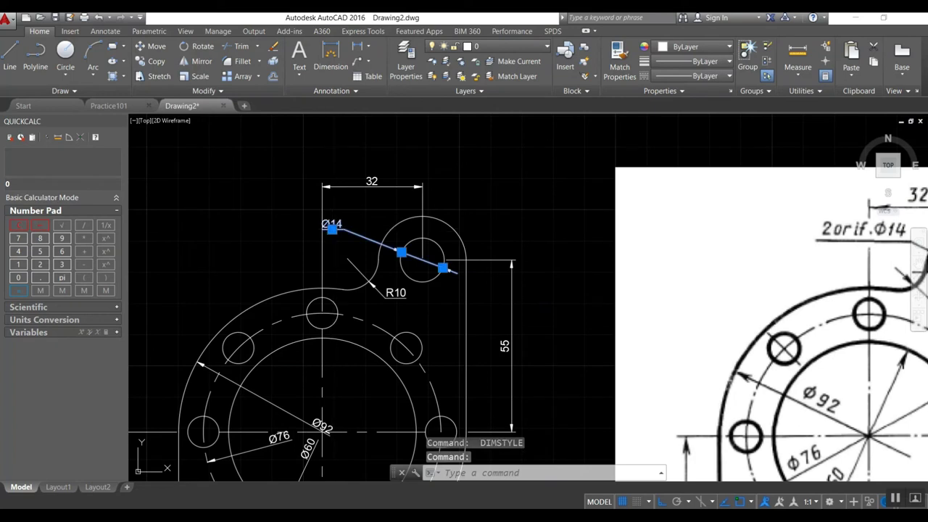
left_click(332, 230)
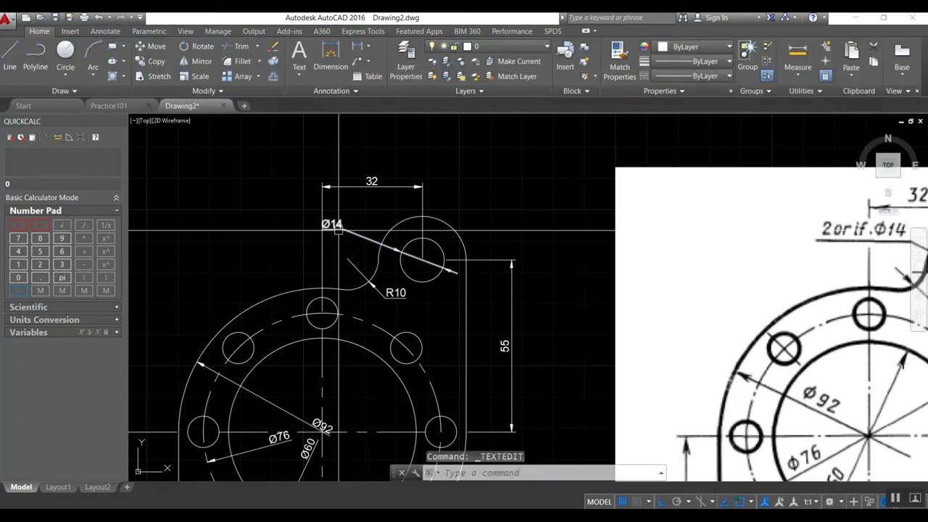
left_click(332, 230)
left_click(342, 228)
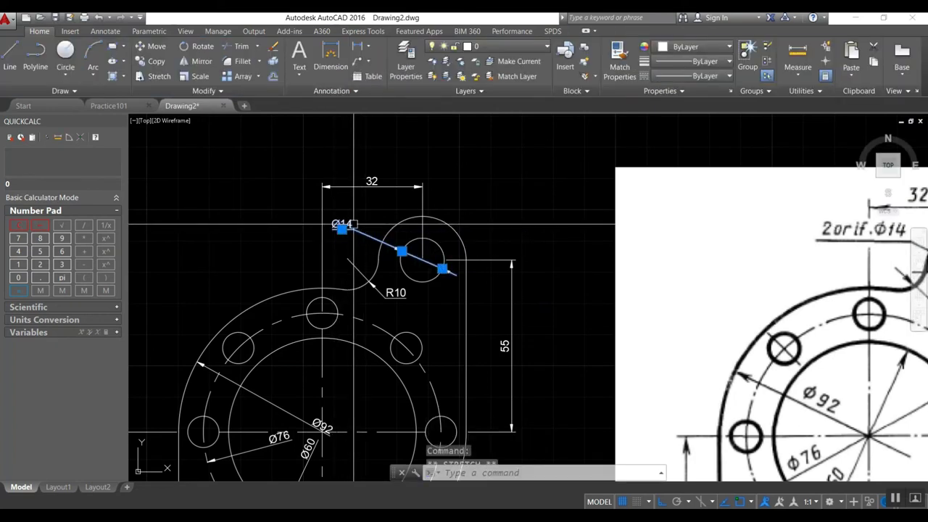
scroll(396, 187, "down", 6)
scroll(379, 216, "up", 4)
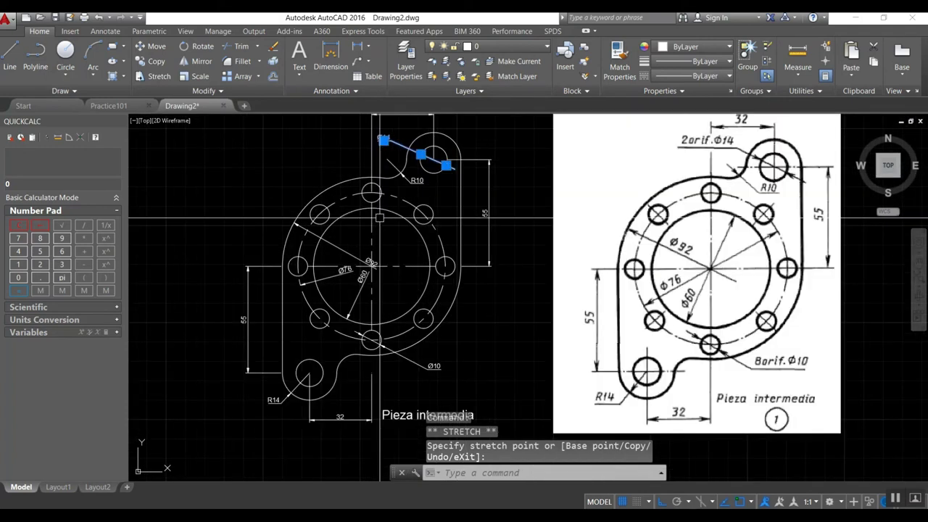
key("Escape")
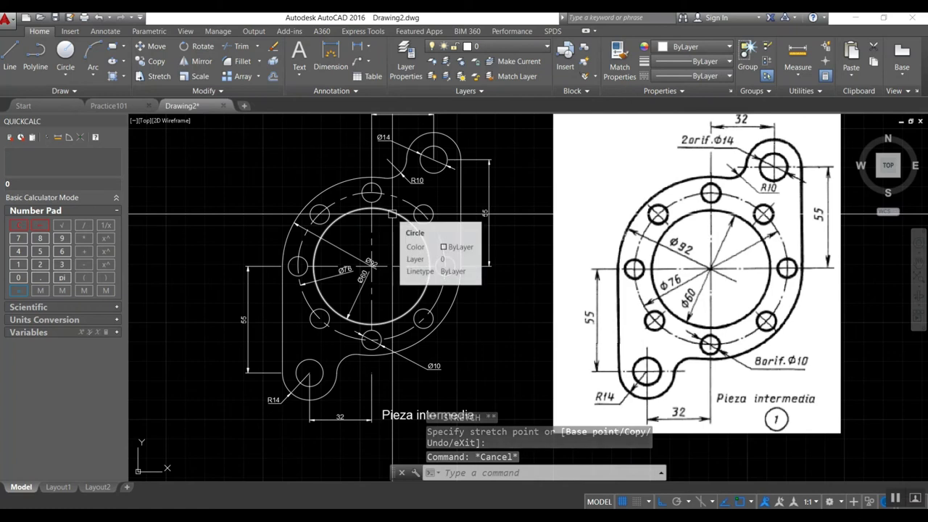
scroll(366, 257, "down", 2)
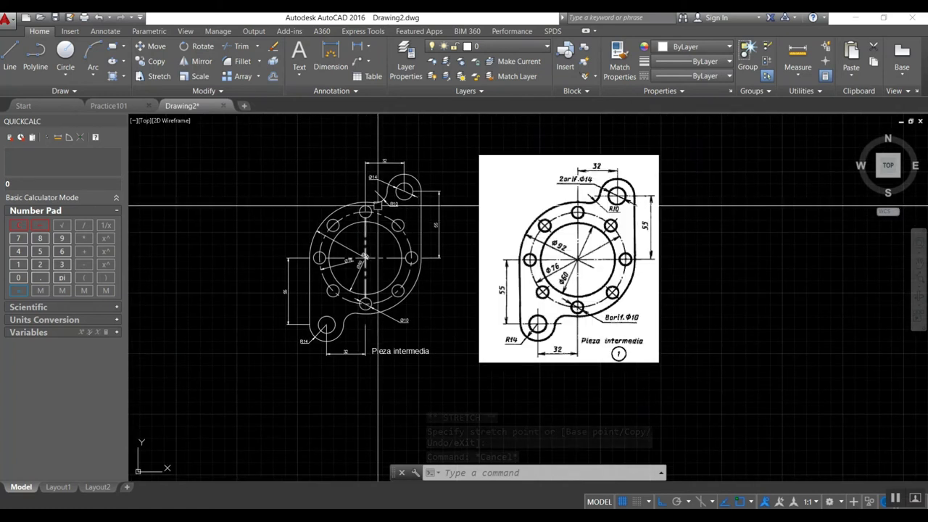
scroll(384, 199, "up", 2)
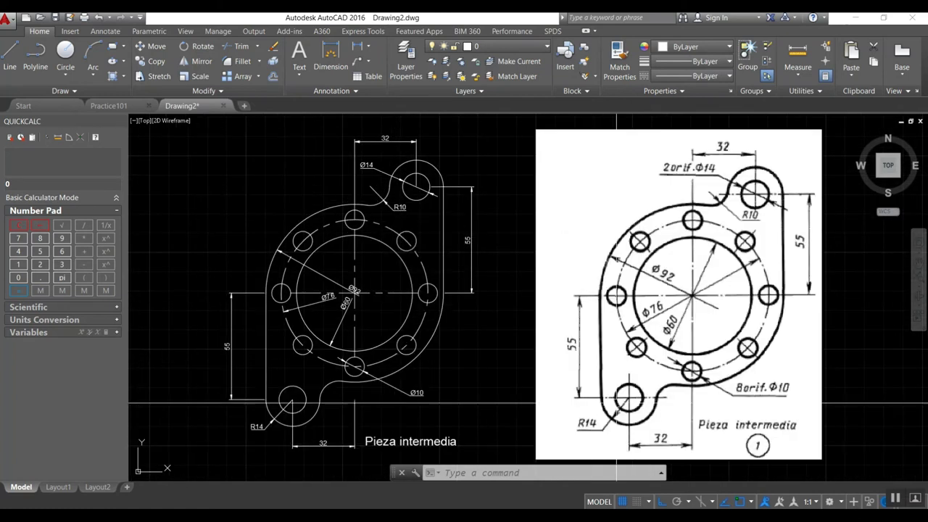
key("ctrl+s")
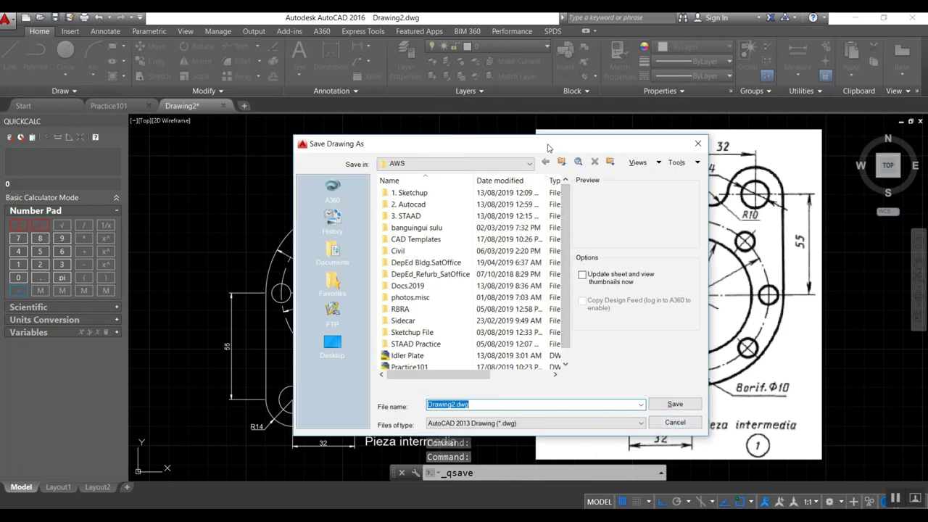
- Save the drawing as 'Pieza intermedia.dwg'
left_click_drag(406, 144, 571, 115)
type("Pieza intermedia")
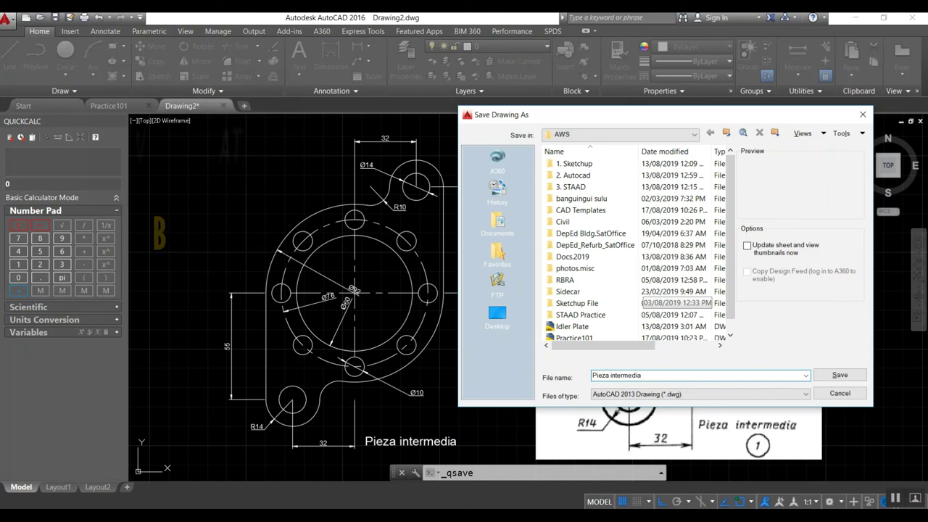
key("Return")
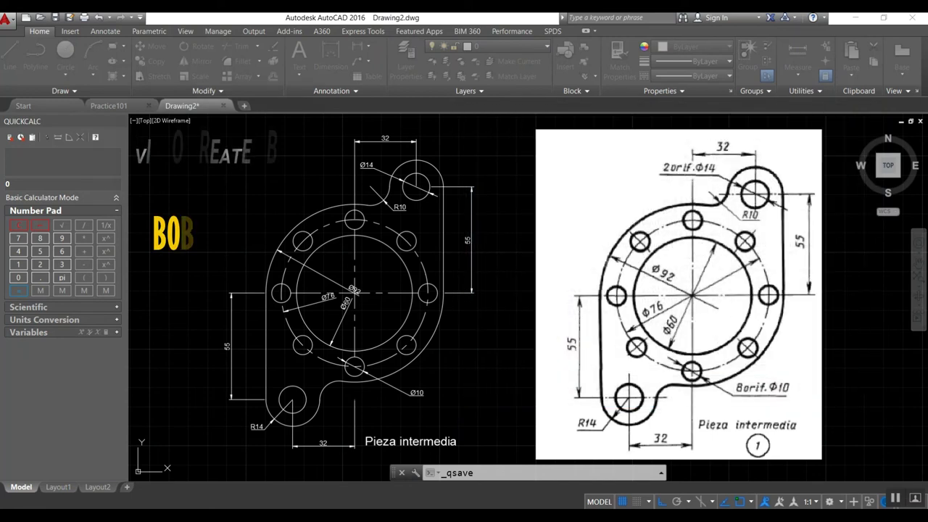